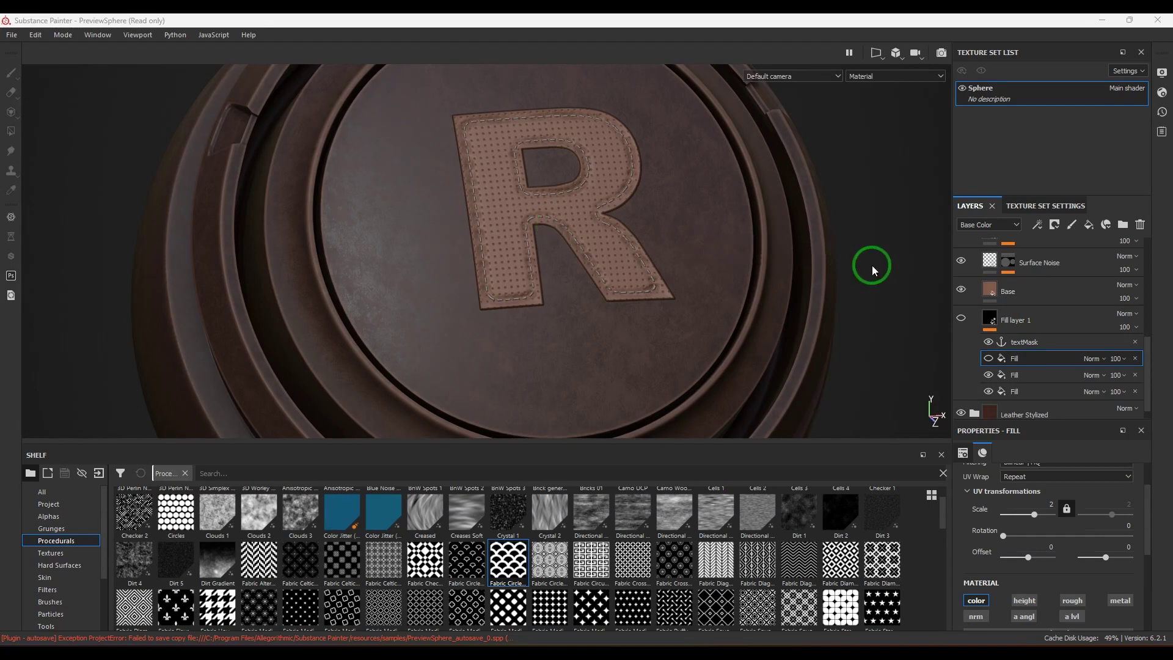
Open the PreviewSphere project from the samples folder.
mouse_move(871, 265)
shift+right_down()
mouse_move(845, 269)
mouse_move(884, 271)
mouse_move(851, 275)
mouse_move(875, 282)
shift+right_up()
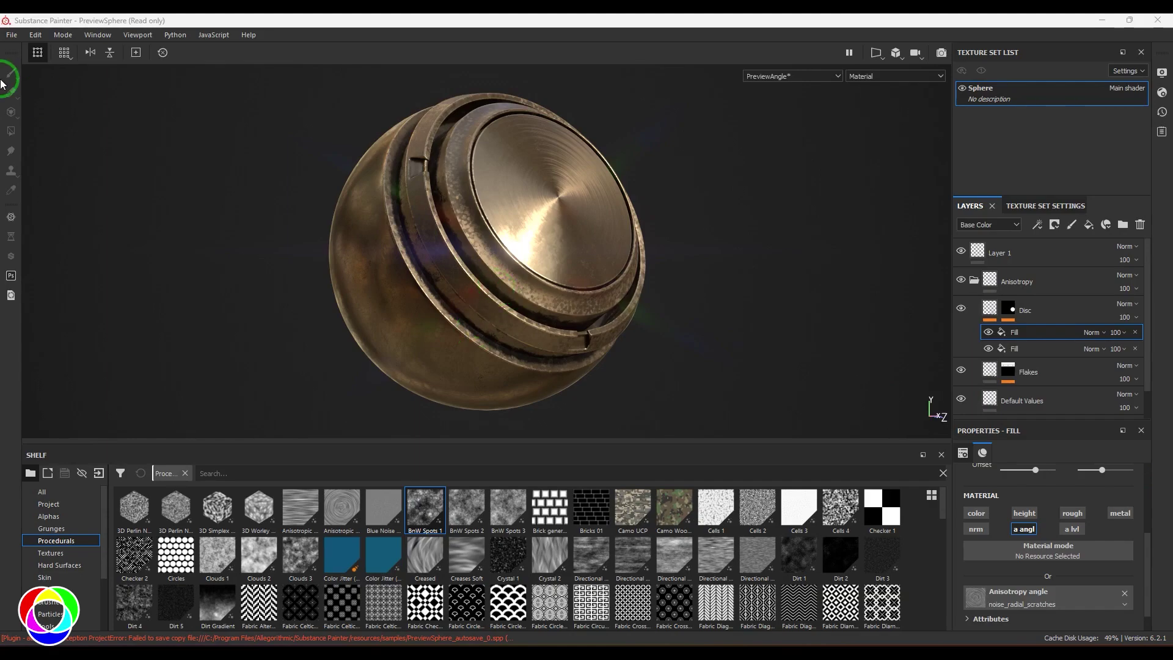
click(12, 35)
click(44, 93)
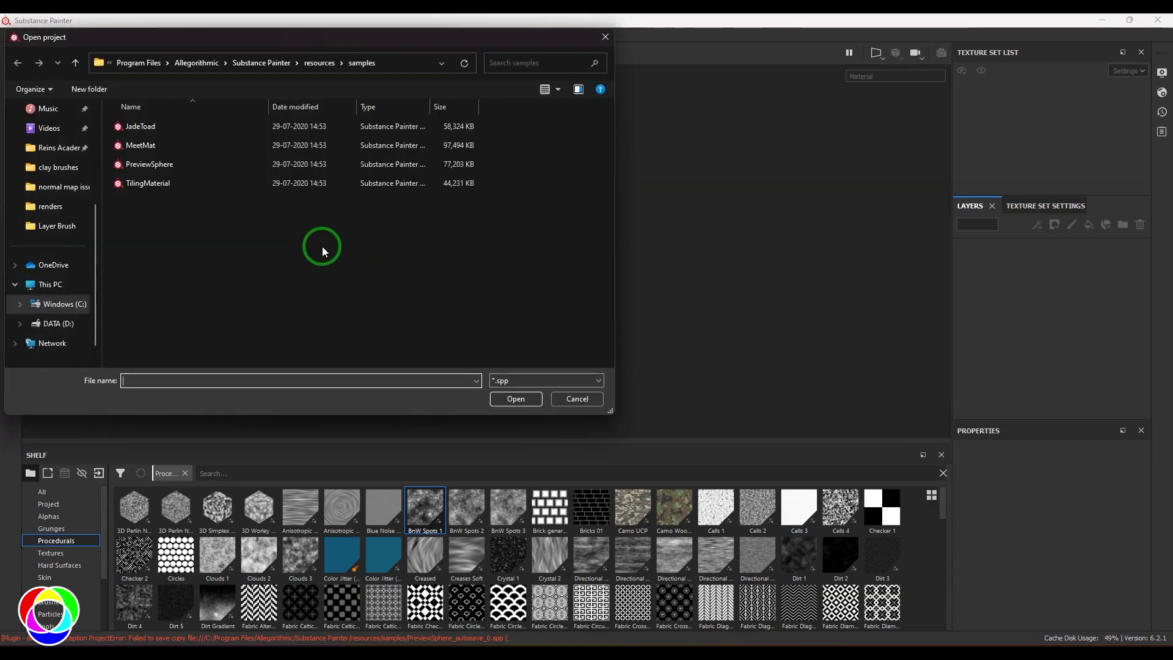
click(149, 164)
click(516, 399)
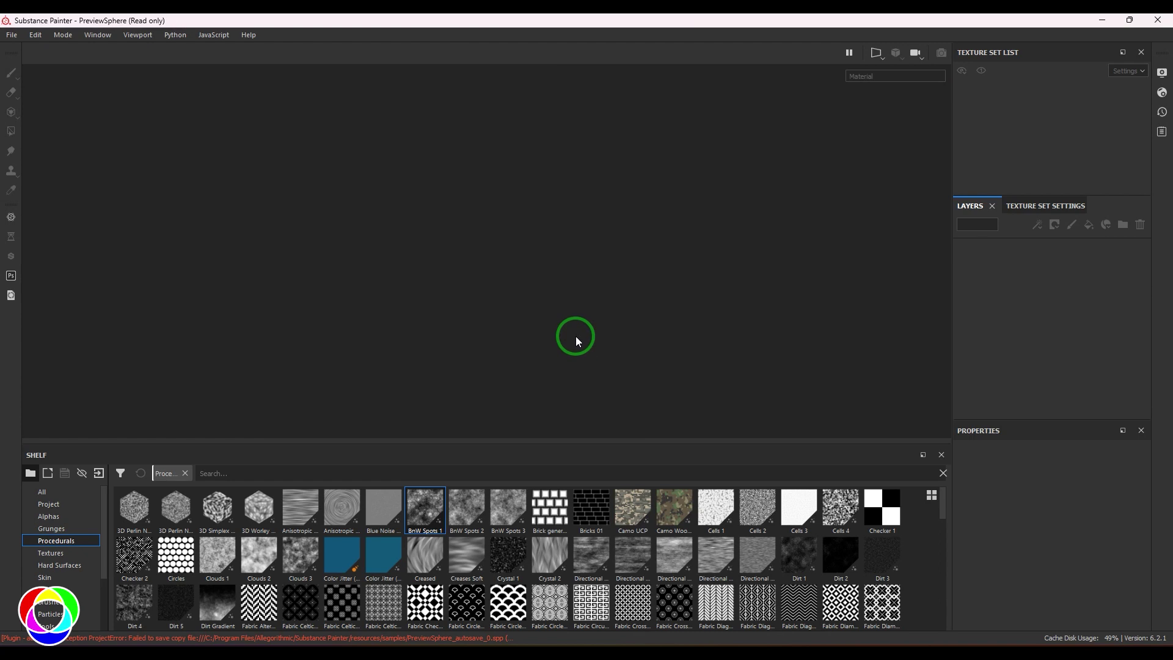
Delete all existing layers from the Sphere texture set, including the Anisotropy folder.
scroll(668, 280, up, 2)
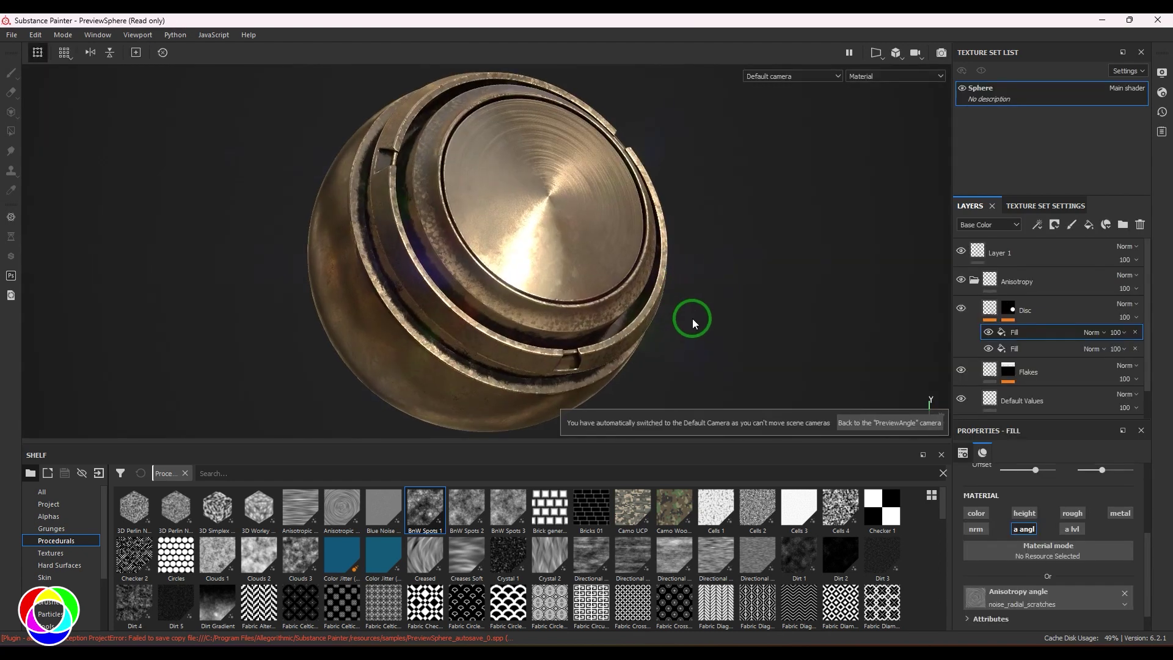
click(1042, 266)
key(Delete)
key(Delete)
key(Delete)
key(Delete)
key(Delete)
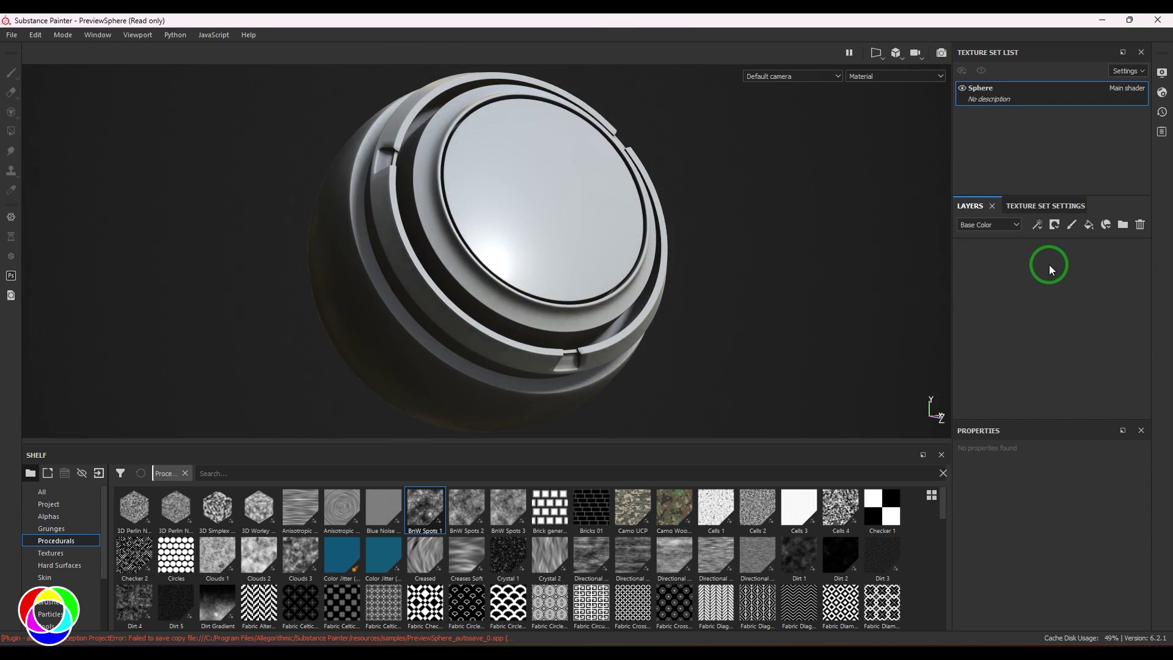
Show the smart materials in the shelf and search them for "leat".
scroll(70, 588, down, 2)
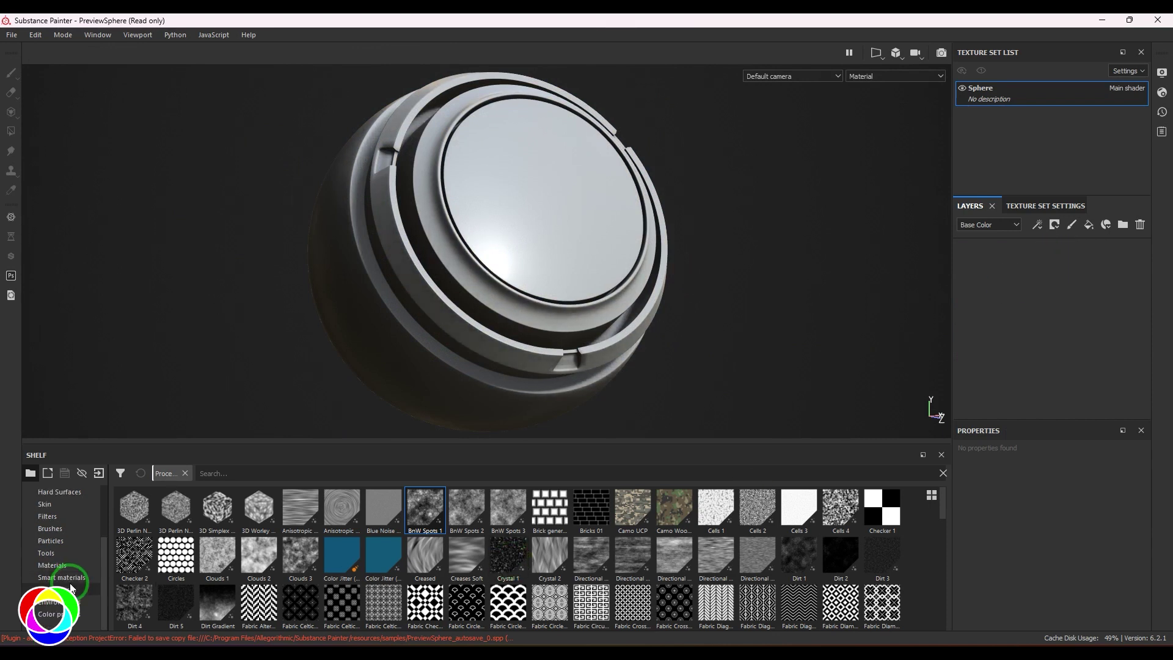
click(70, 580)
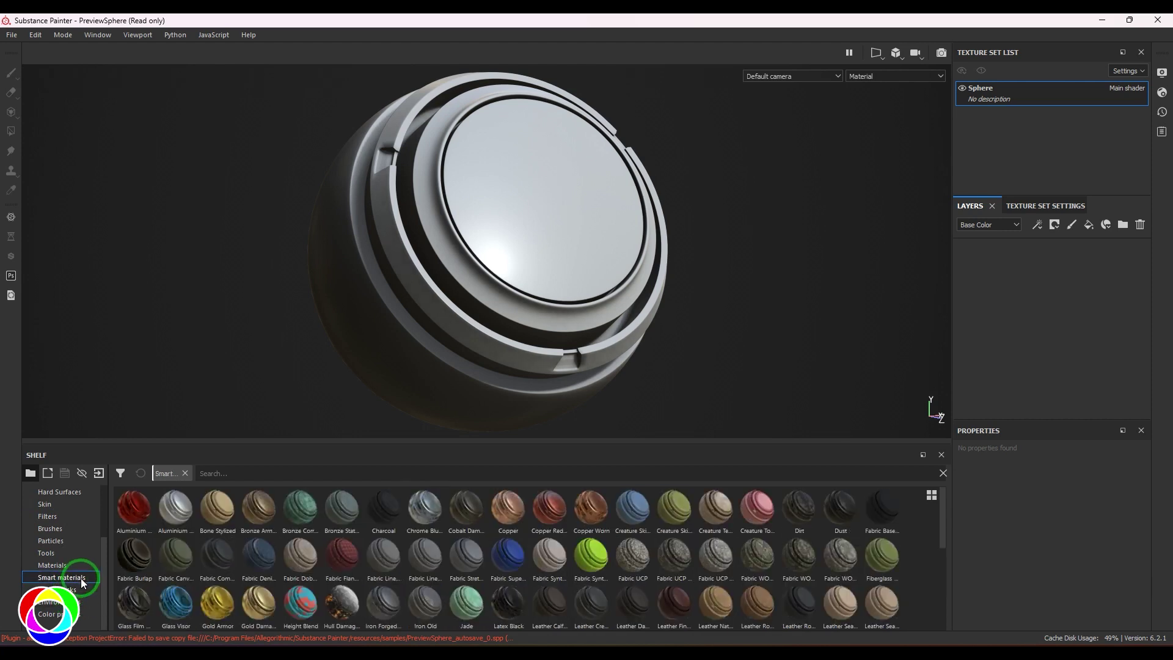
click(358, 473)
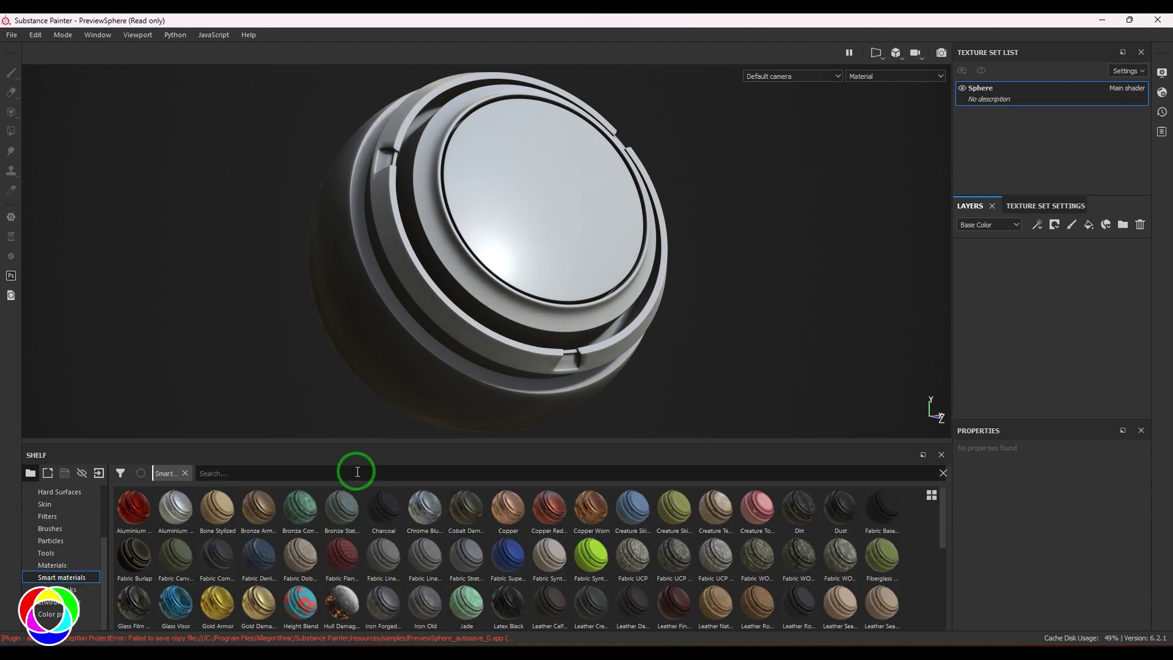
text(leat)
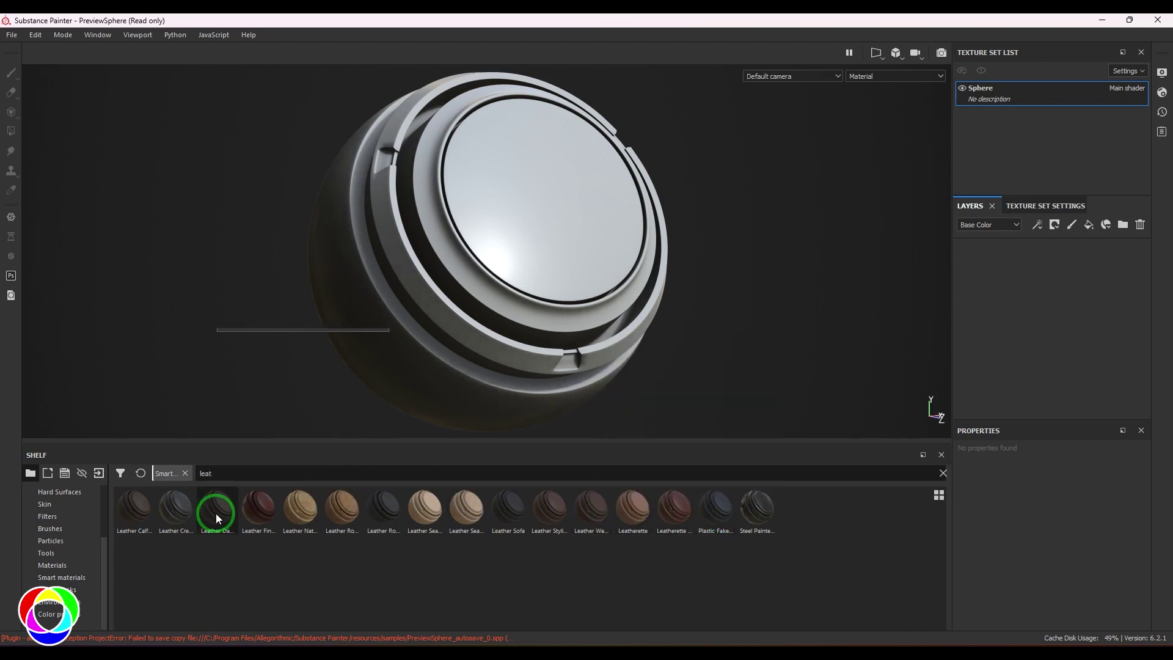
Try the "Leather Da…" and "Leather We…" smart materials on the preview sphere, undoing each trial.
drag(216, 512, 398, 315)
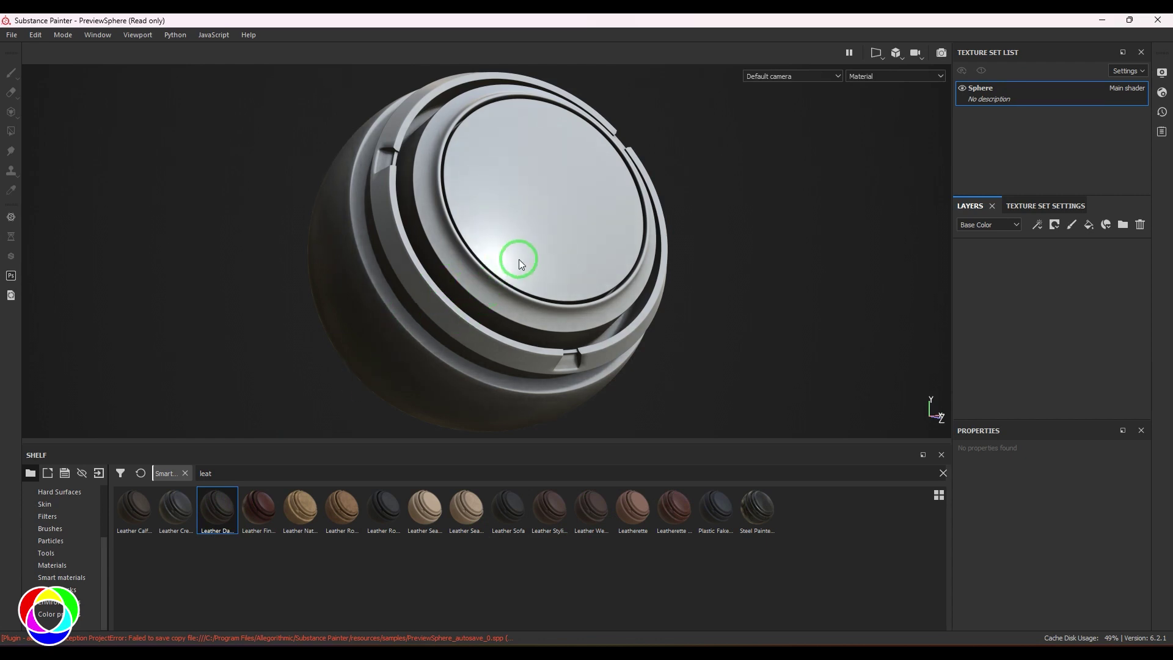
drag(215, 515, 431, 289)
alt+drag(695, 318, 614, 330)
alt+right_drag(614, 330, 611, 394)
drag(591, 508, 523, 220)
key(ctrl+z)
key(ctrl+z)
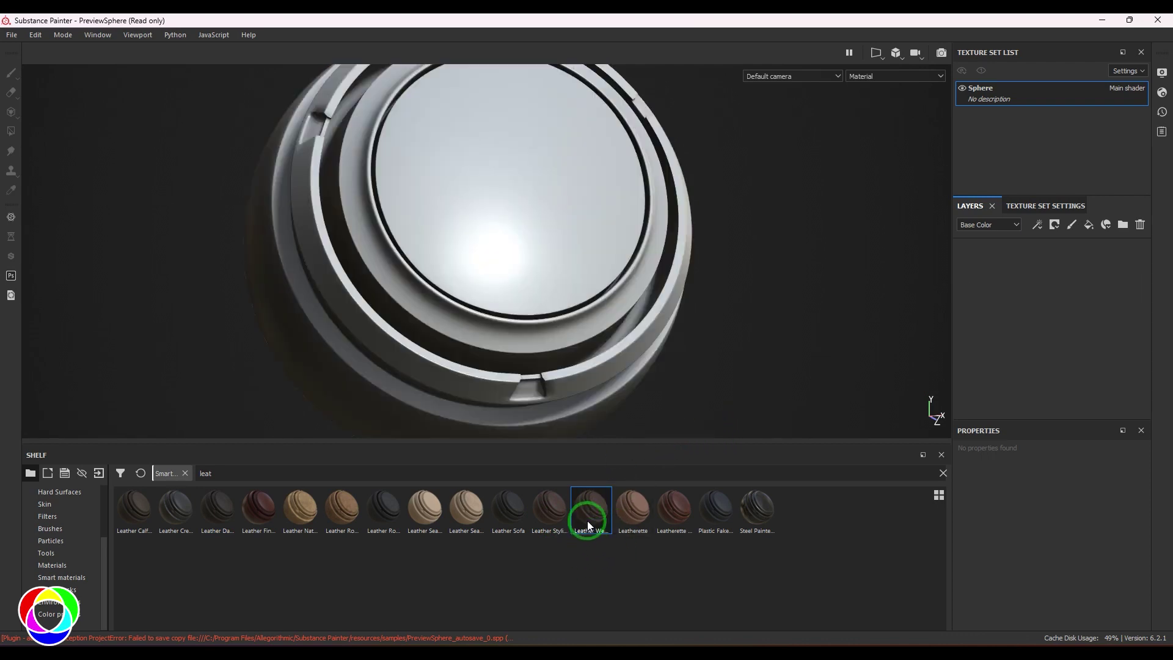
drag(589, 525, 581, 368)
key(ctrl+z)
Apply the Leather Stylized smart material to the sphere and add the Leatherette smart material above it.
drag(548, 513, 508, 258)
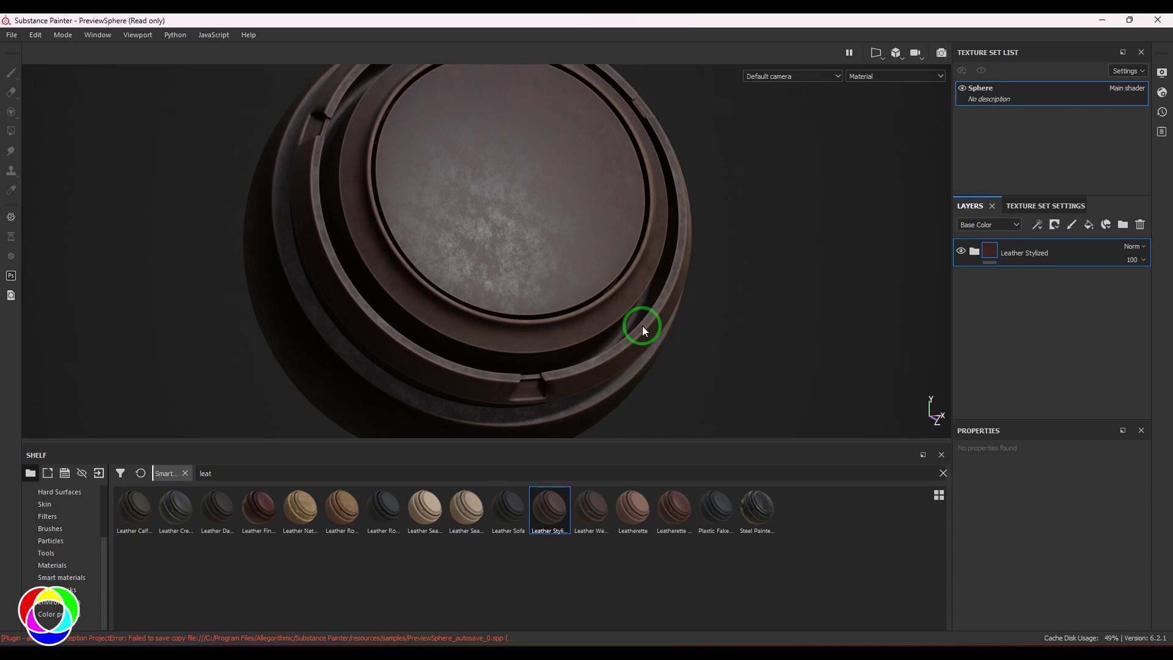
shift+right_drag(643, 330, 786, 325)
drag(636, 510, 573, 213)
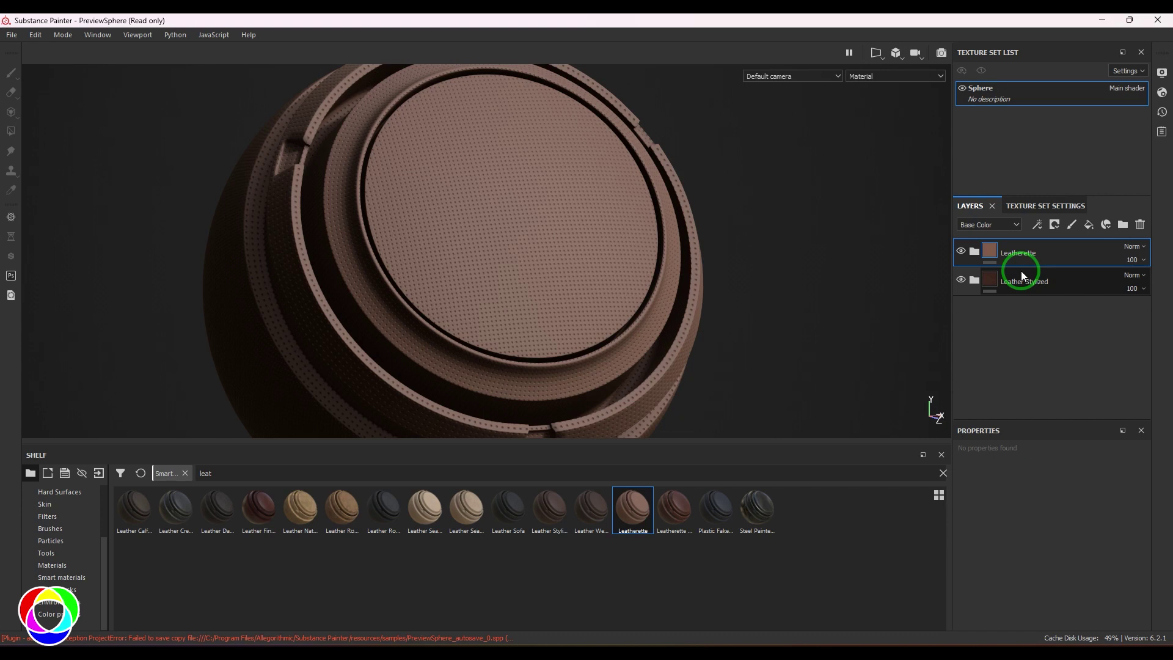
Add a fill layer beneath Base in the Leatherette folder and hide the Base, Surface Noise and Surface Holes layers.
click(974, 252)
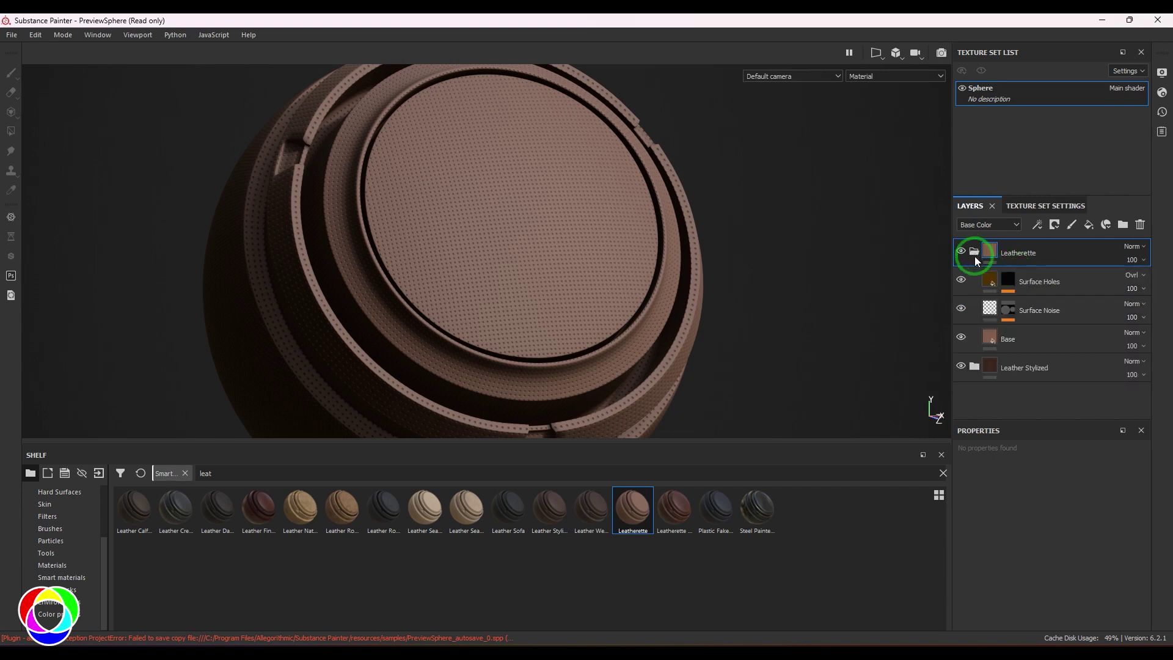
click(1043, 340)
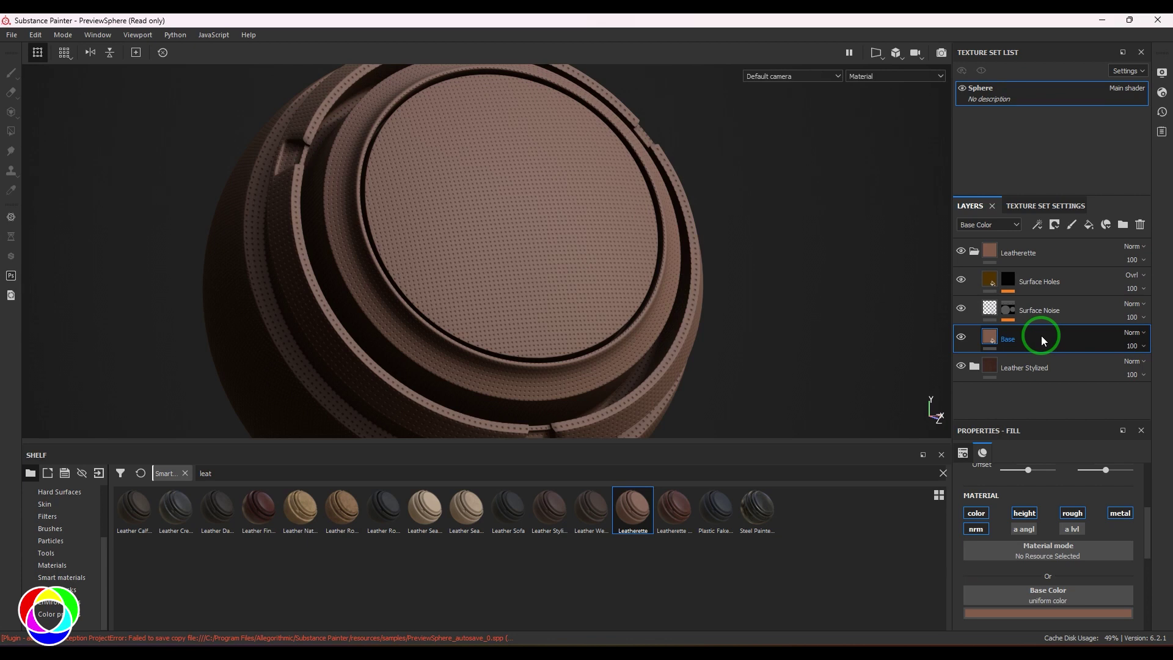
click(1040, 226)
click(1141, 206)
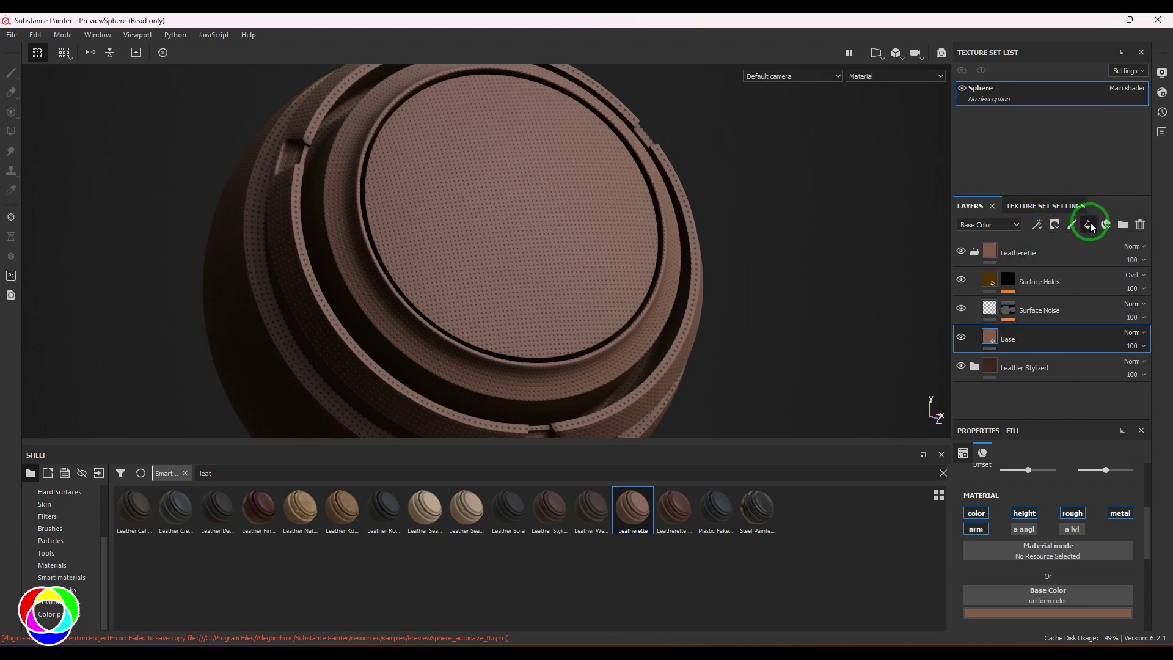
click(1090, 224)
drag(1029, 340, 1026, 372)
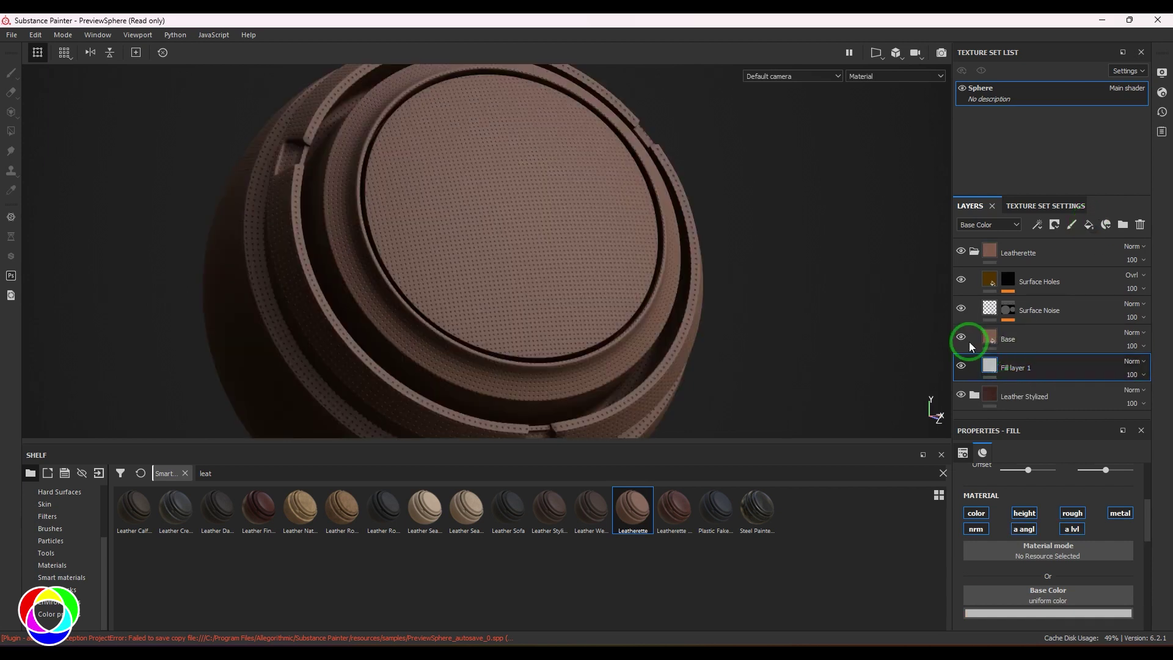
drag(962, 337, 961, 279)
Turn off every material channel of Fill layer 1 except color.
click(1022, 527)
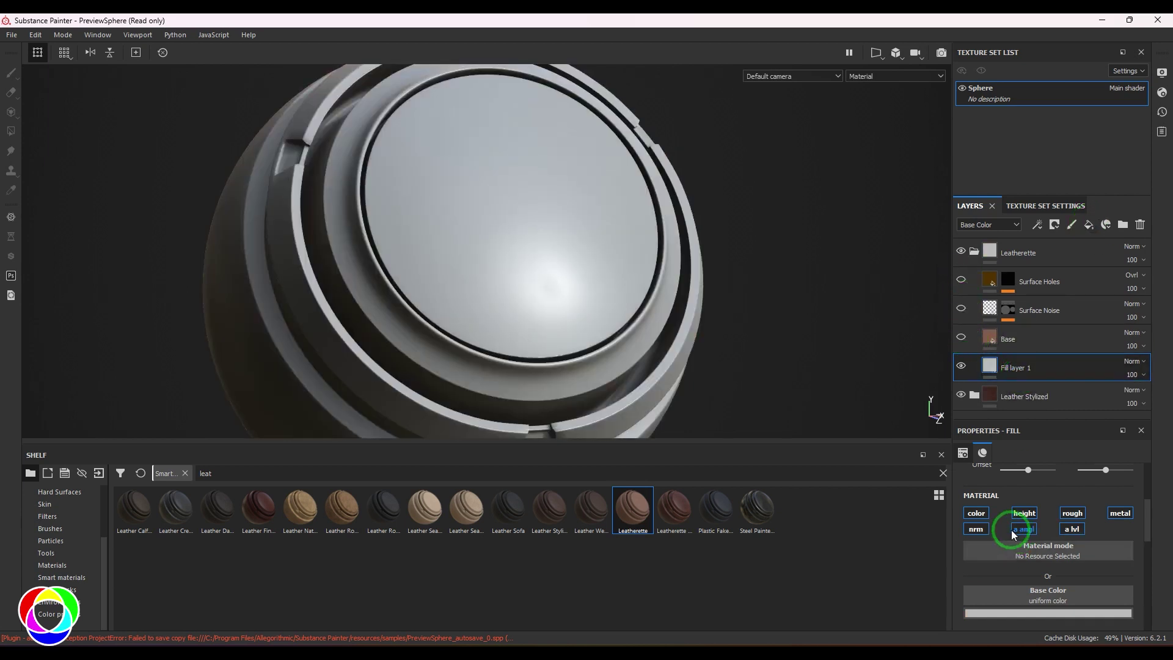
click(976, 528)
click(1018, 518)
click(1073, 526)
click(1073, 515)
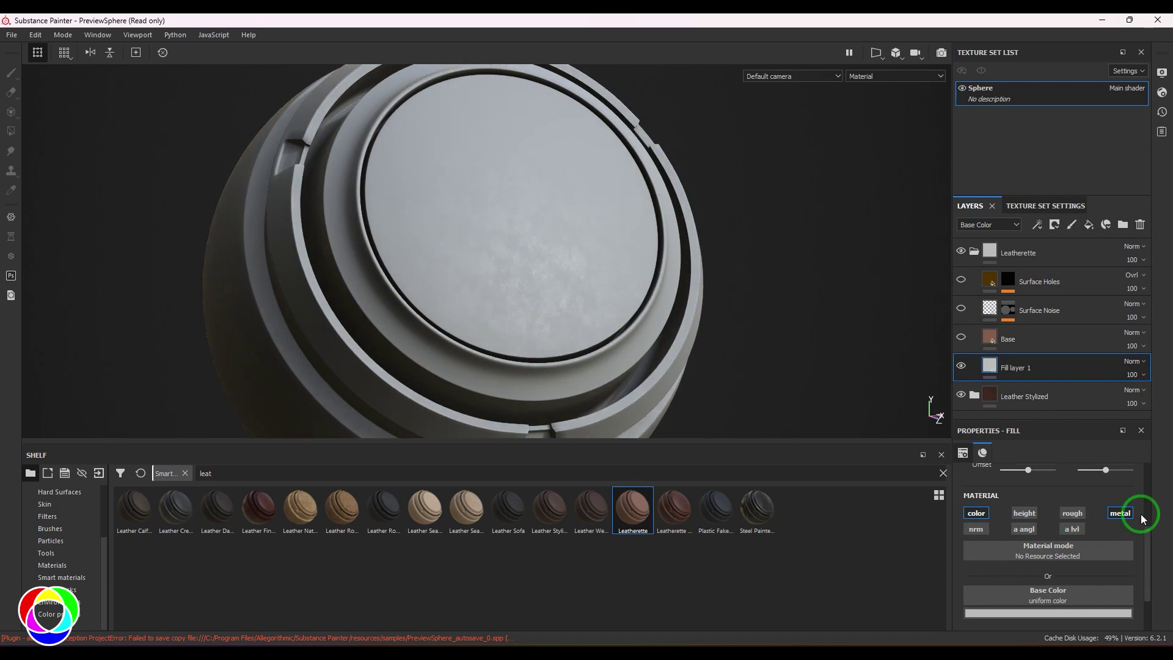
click(1126, 511)
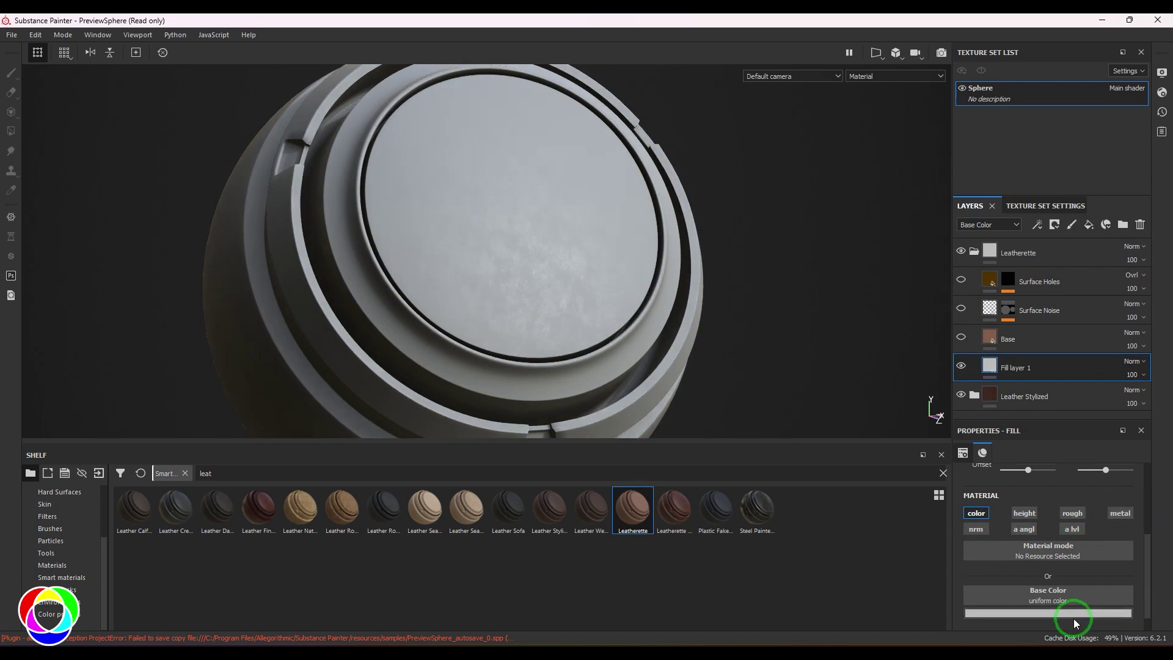
click(1018, 601)
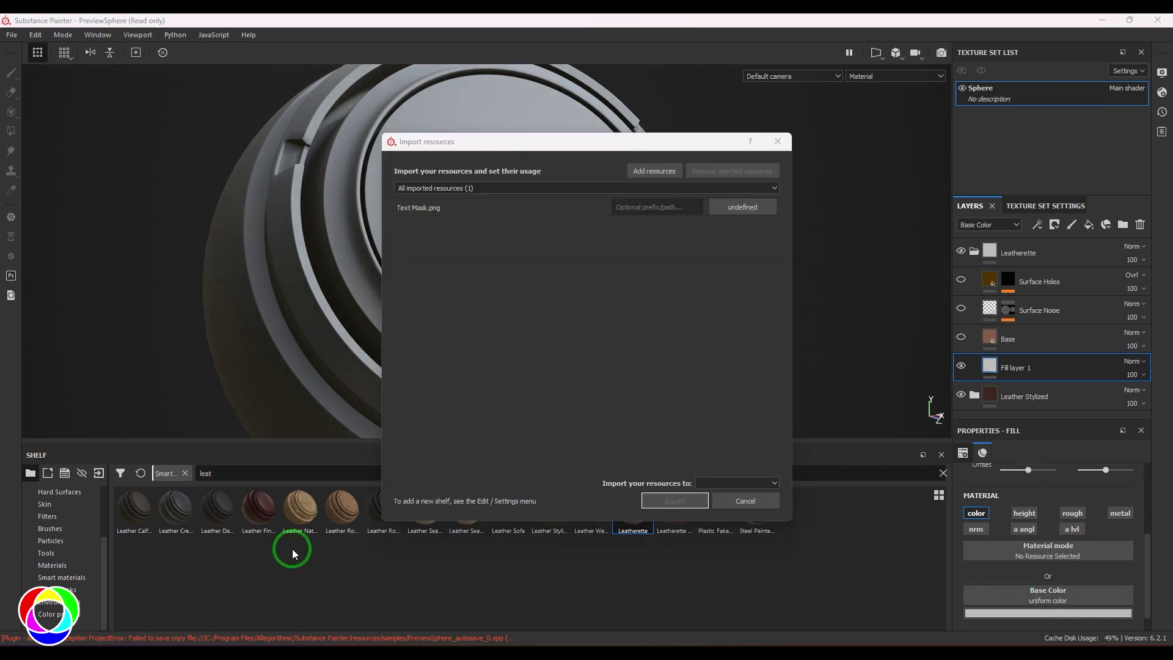
Import Text Mask.png into the shelf with its usage set to texture.
drag(531, 143, 504, 181)
click(533, 242)
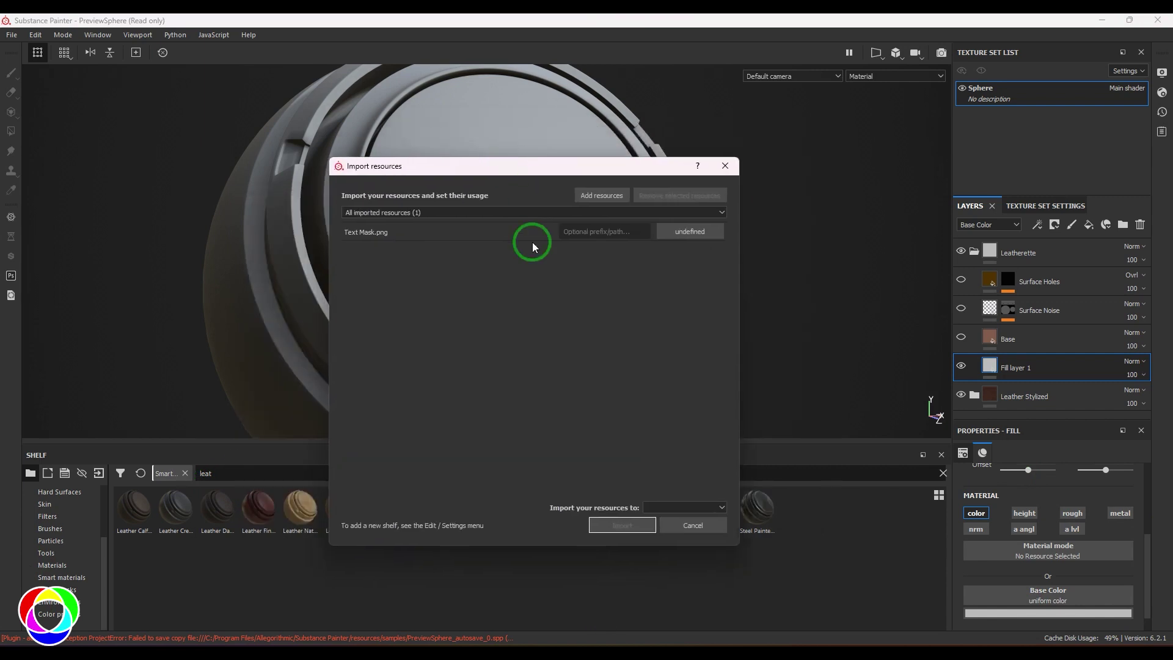
click(688, 233)
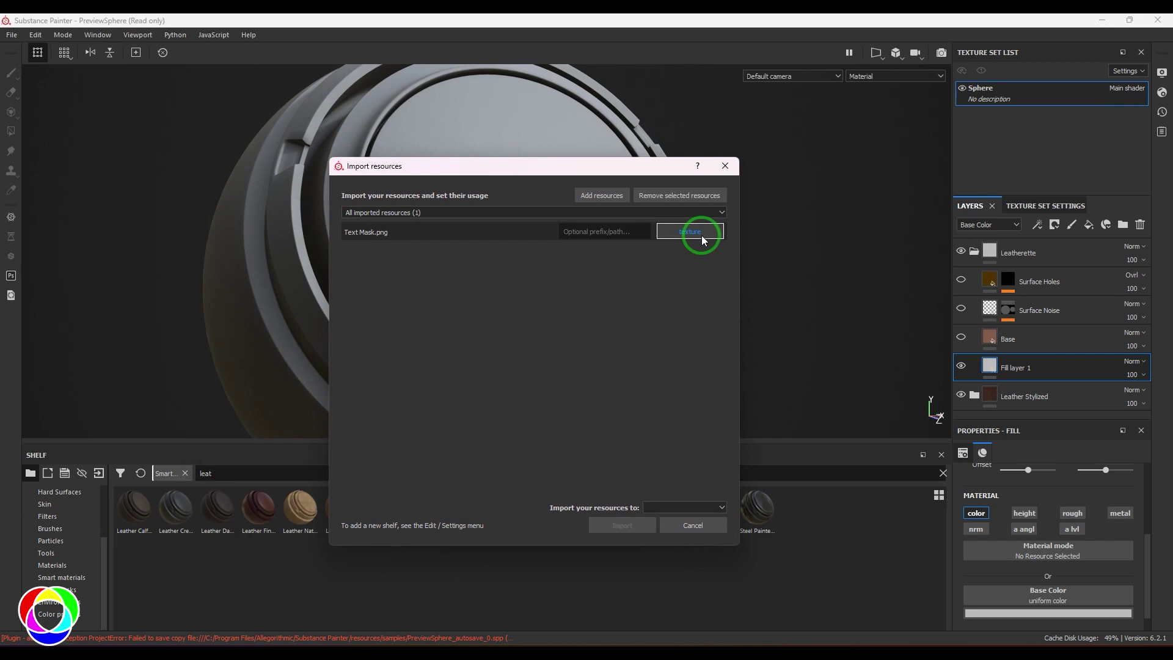
click(723, 505)
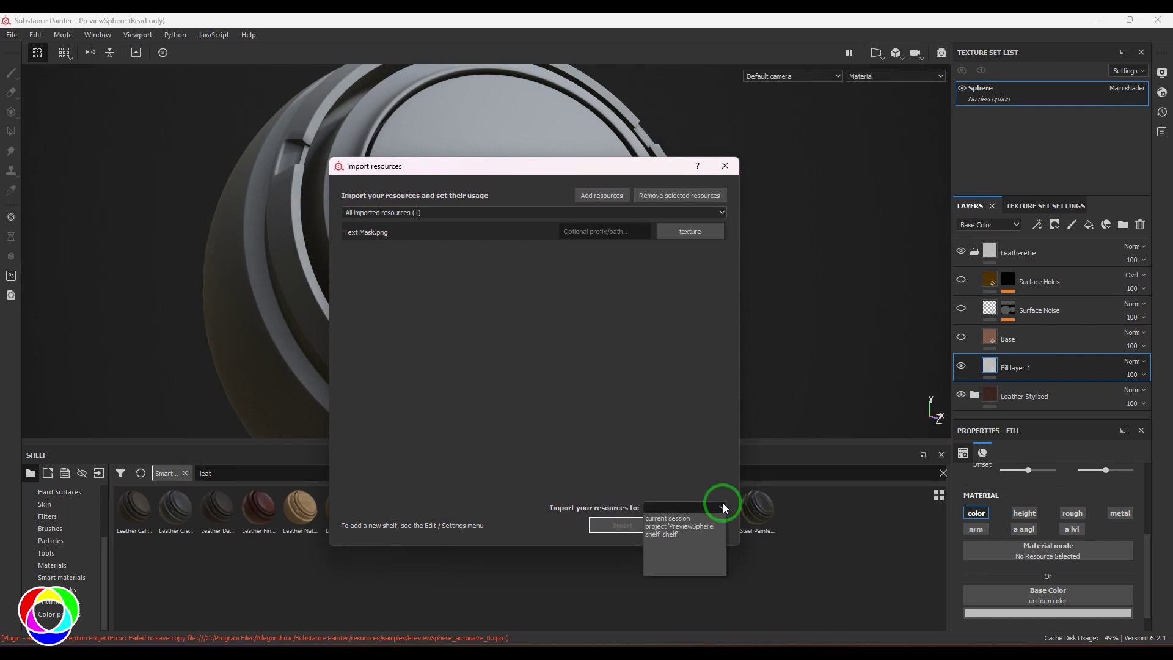
click(691, 529)
click(629, 525)
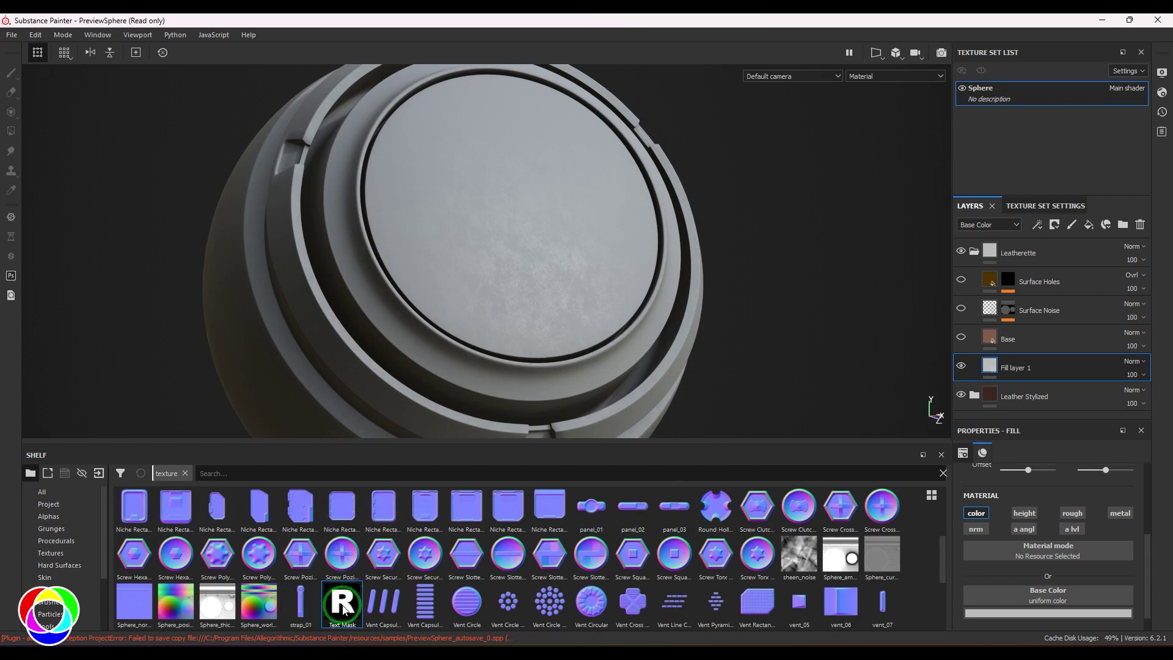
Add a fill effect to Fill layer 1 with Text Mask as its base color and only the color channel enabled.
mouse_move(340, 605)
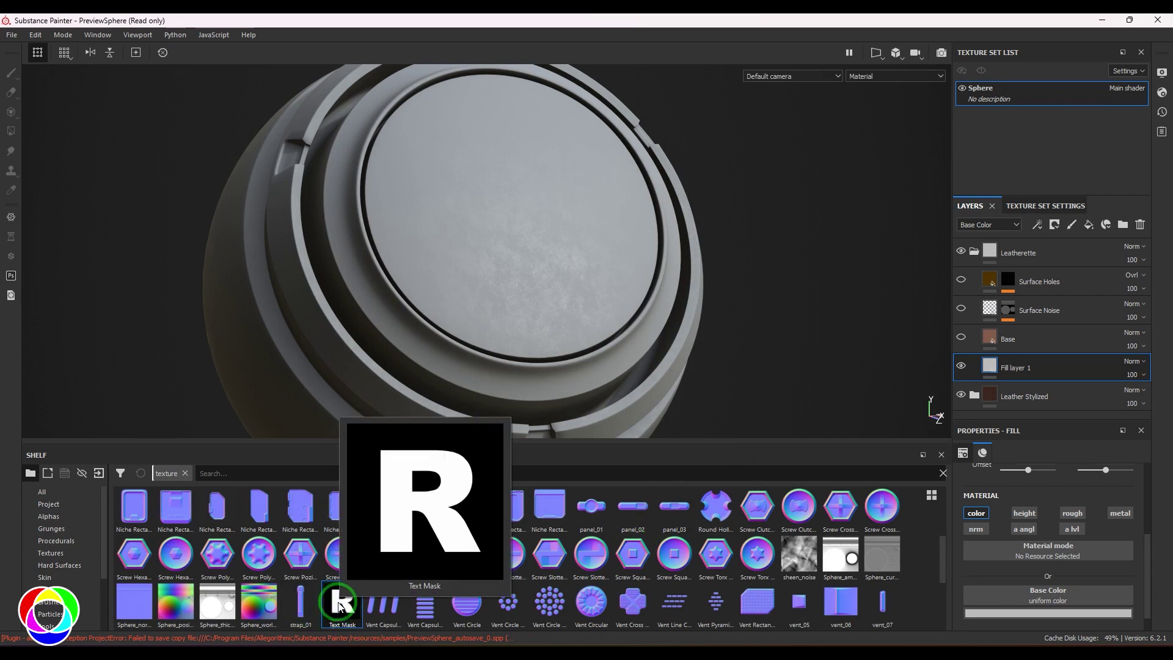
click(1037, 224)
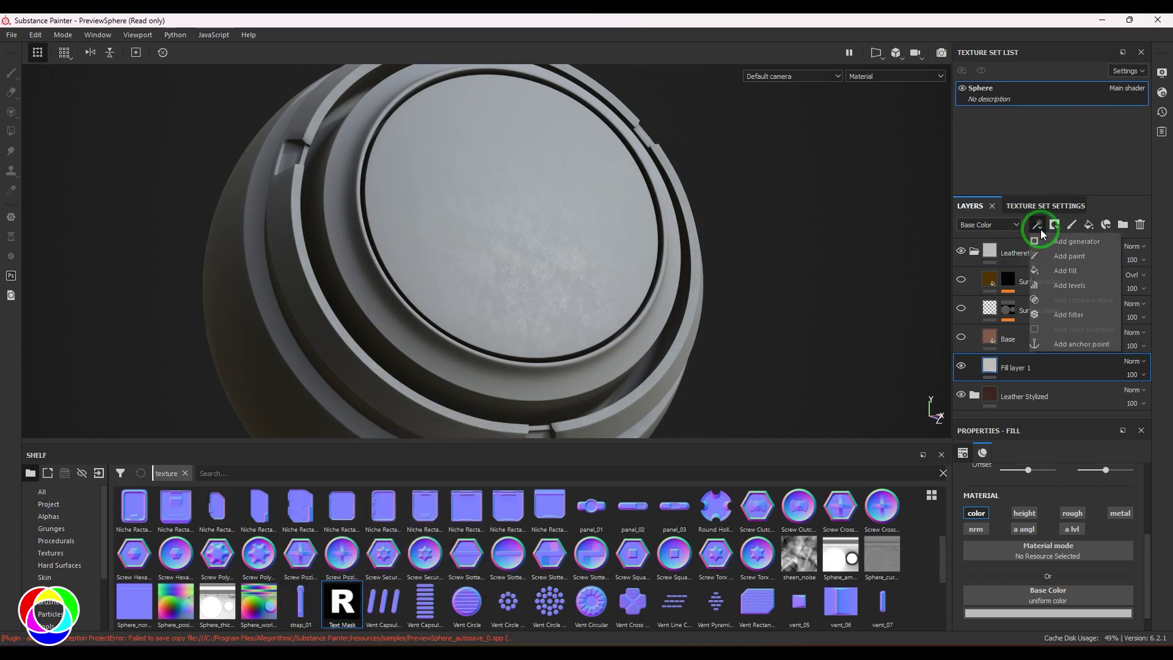
click(1078, 276)
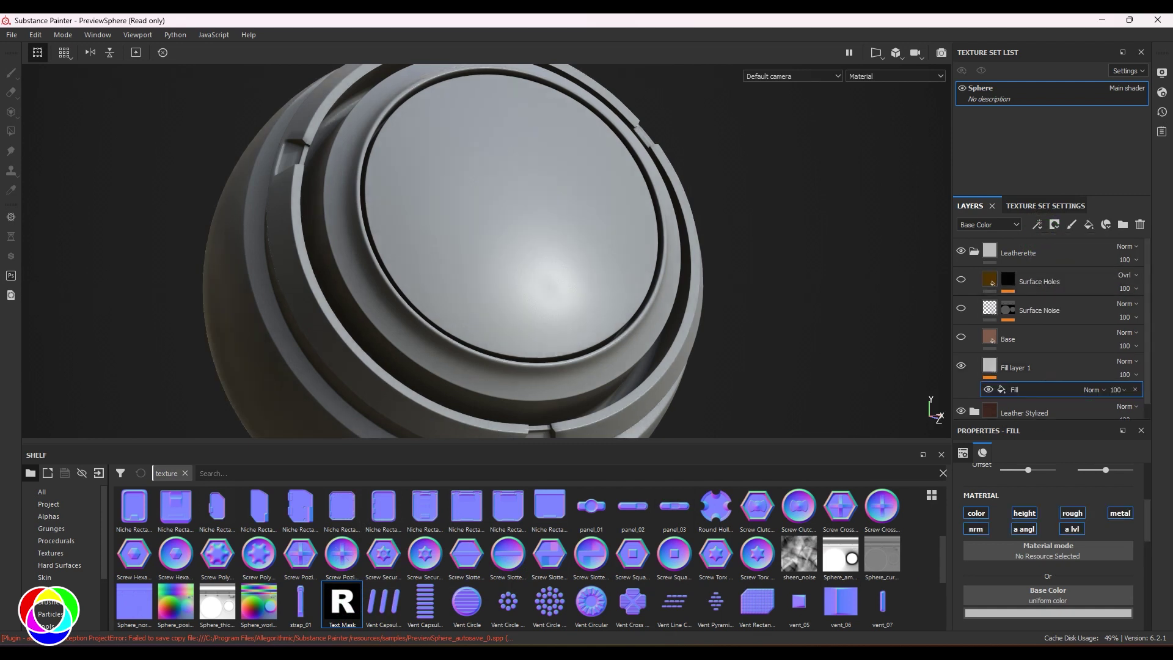
drag(342, 605, 1070, 592)
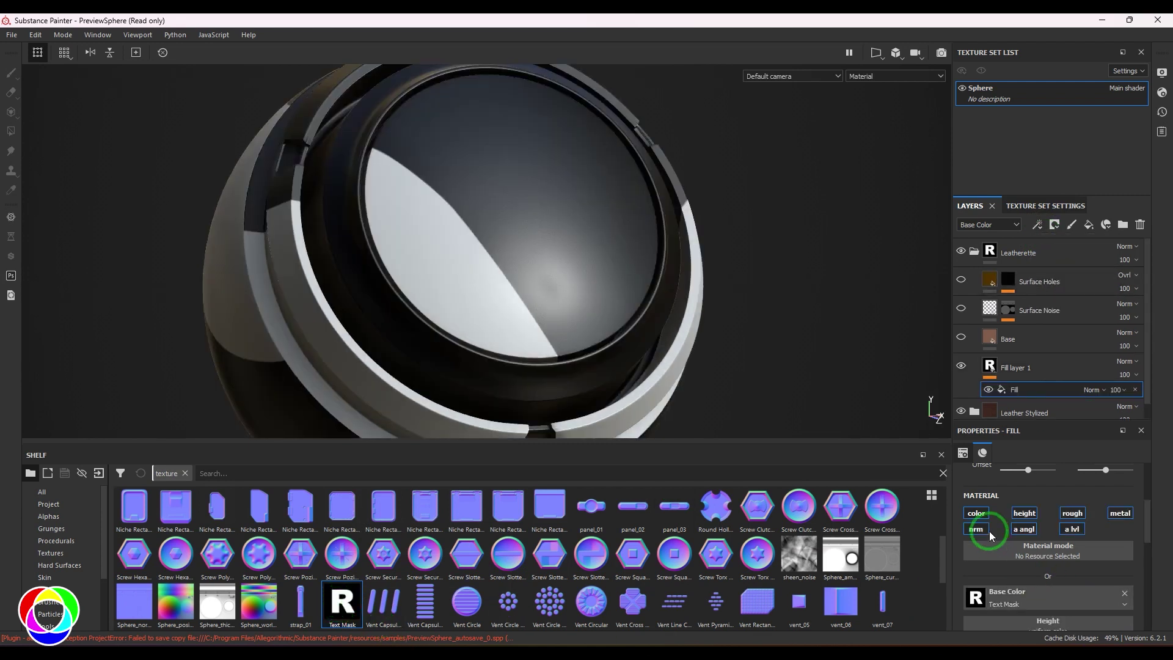
click(1064, 529)
click(1072, 514)
click(1119, 513)
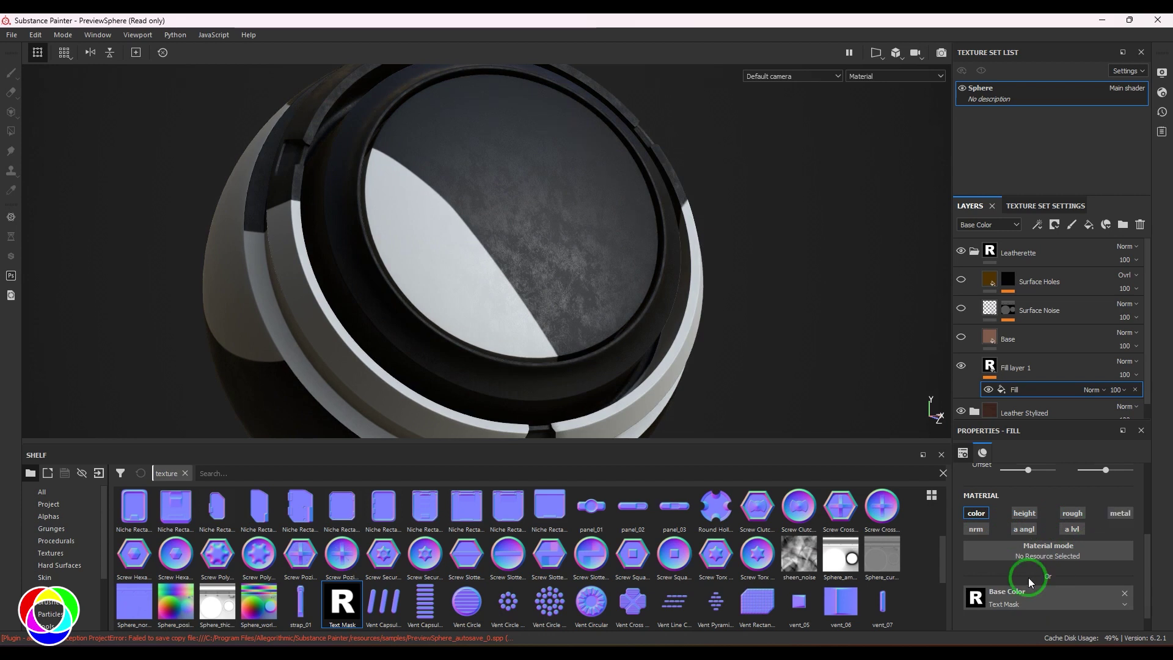
Set the fill effect's UV wrap to None and show the 3D and 2D views side by side.
scroll(1034, 580, up, 3)
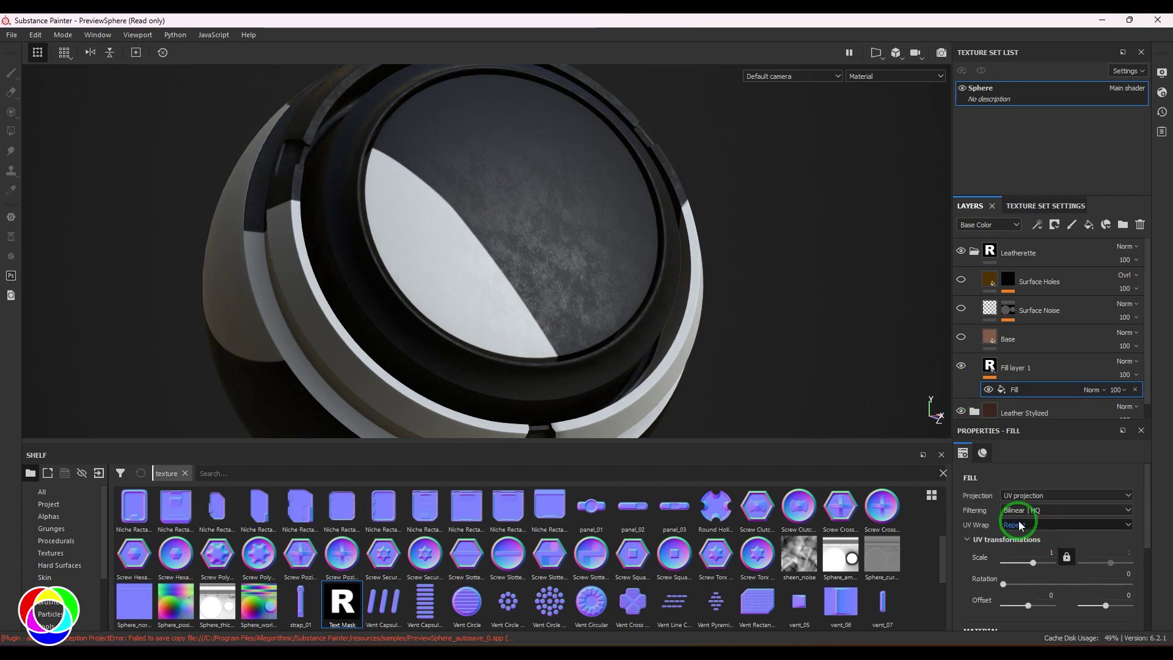
click(1020, 524)
click(1024, 536)
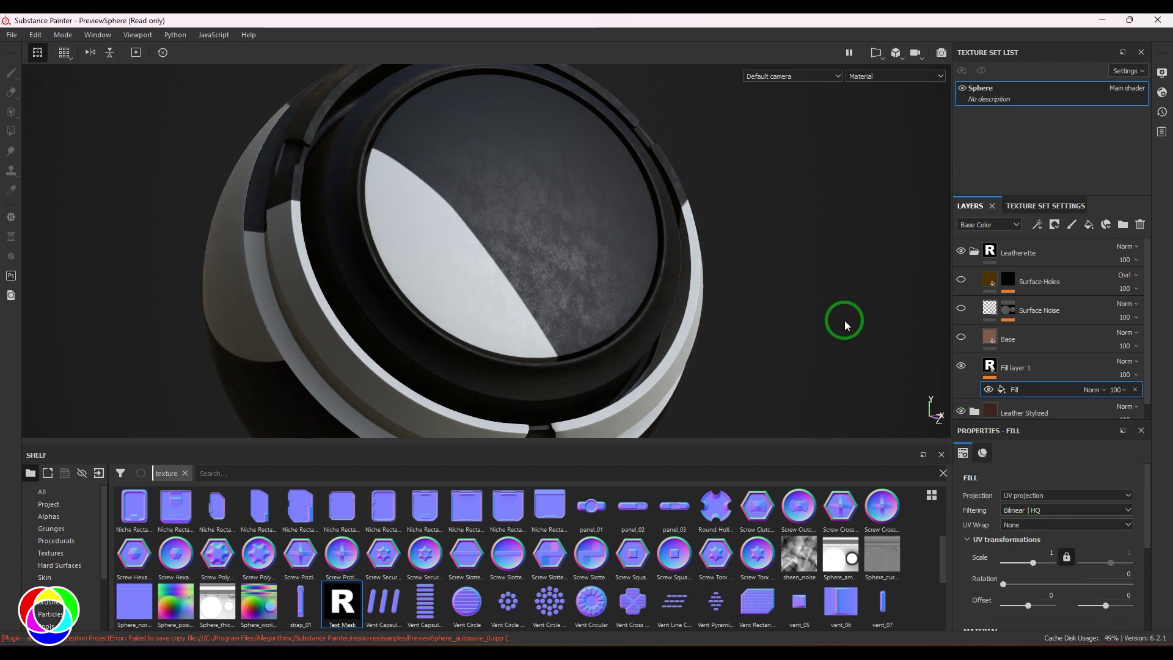
click(877, 55)
click(891, 72)
scroll(702, 275, down, 5)
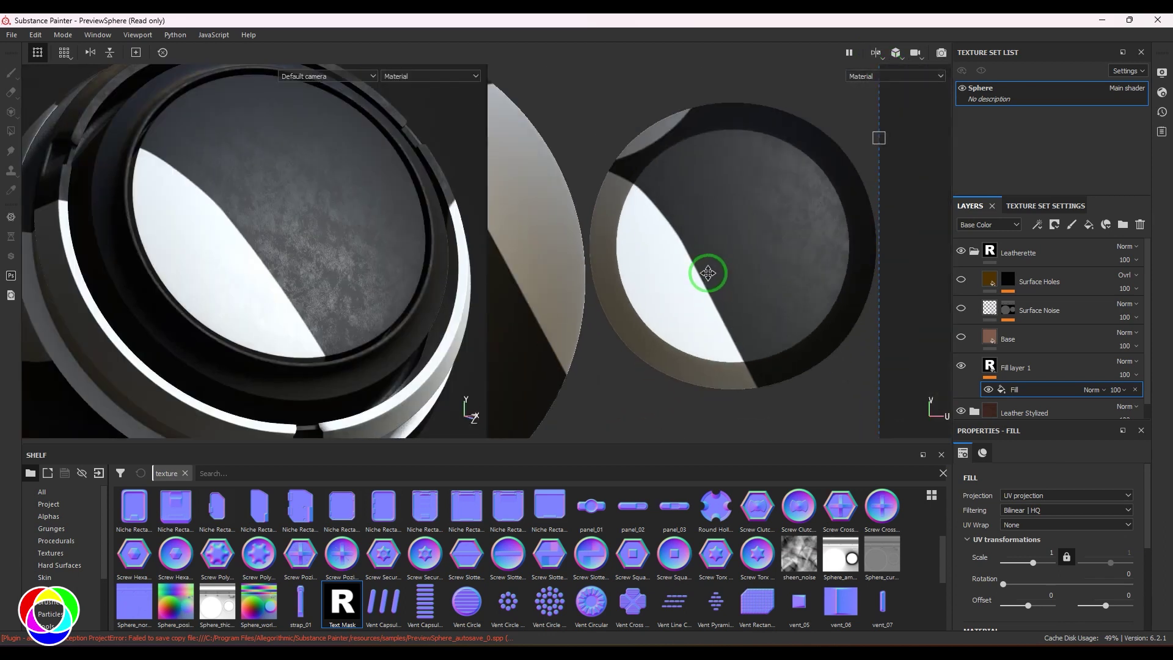
Scale the letter R mask to about 4.41 and centre it on the round disc at offset about 0.313, -0.129.
drag(751, 147, 721, 258)
scroll(720, 259, up, 5)
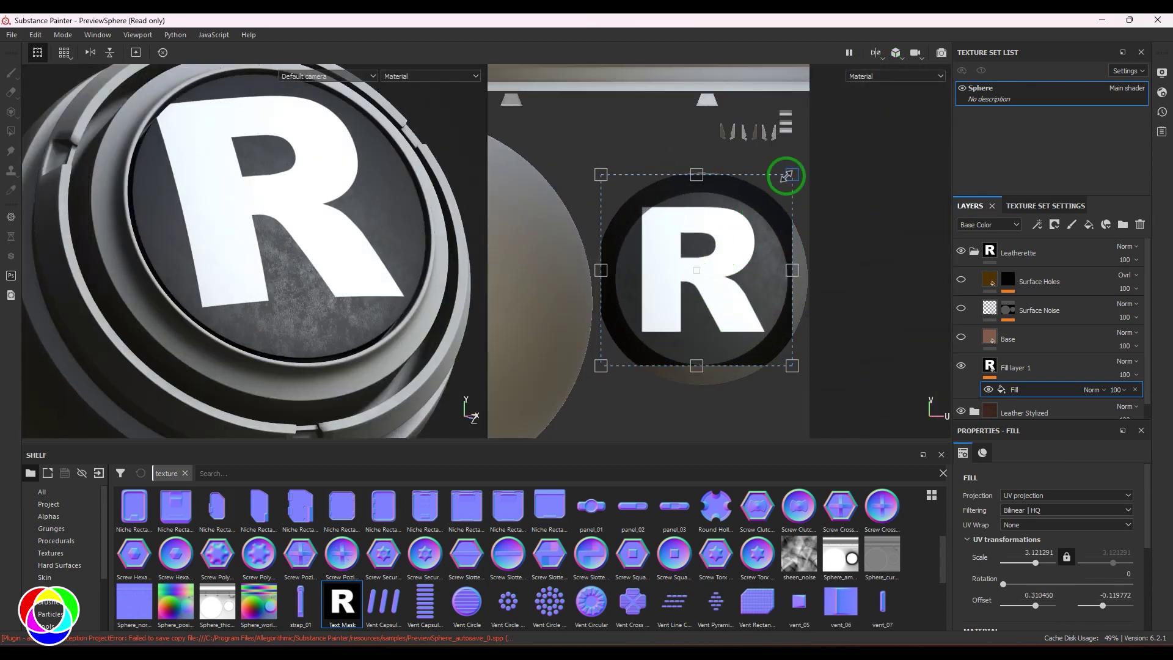
drag(787, 175, 719, 231)
drag(693, 272, 717, 254)
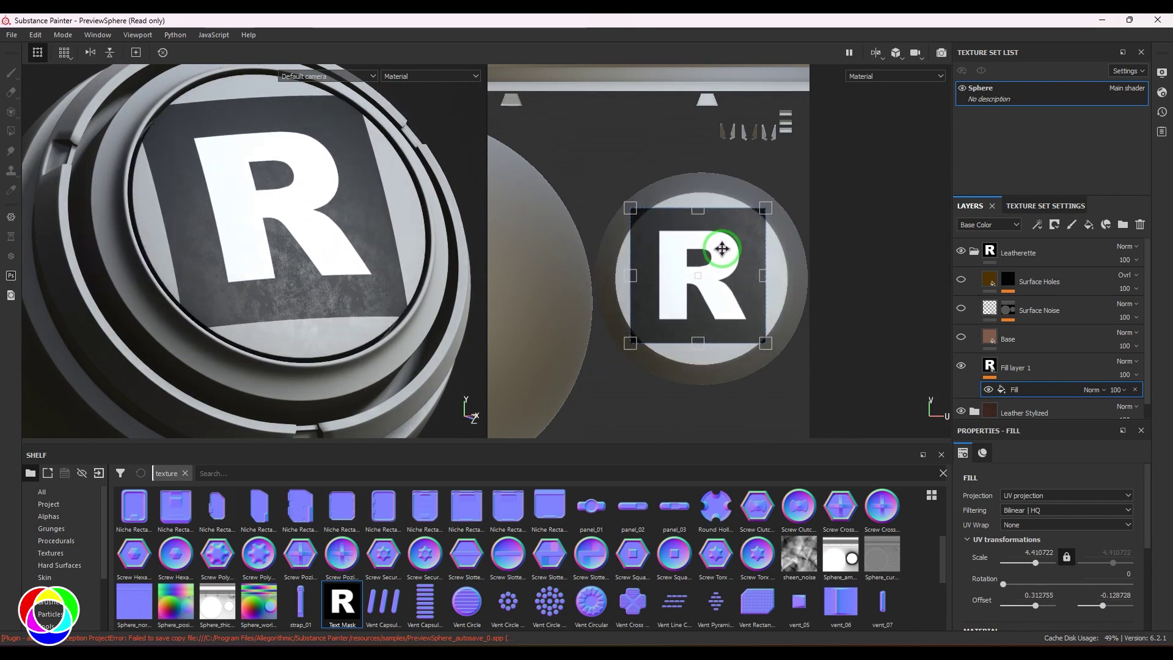
Scale the letter R mask to about 4.87 and recentre it on the disc at offset about 0.329, -0.125.
drag(769, 207, 753, 223)
mouse_move(718, 261)
mouse_down()
mouse_move(730, 253)
mouse_move(722, 265)
mouse_up()
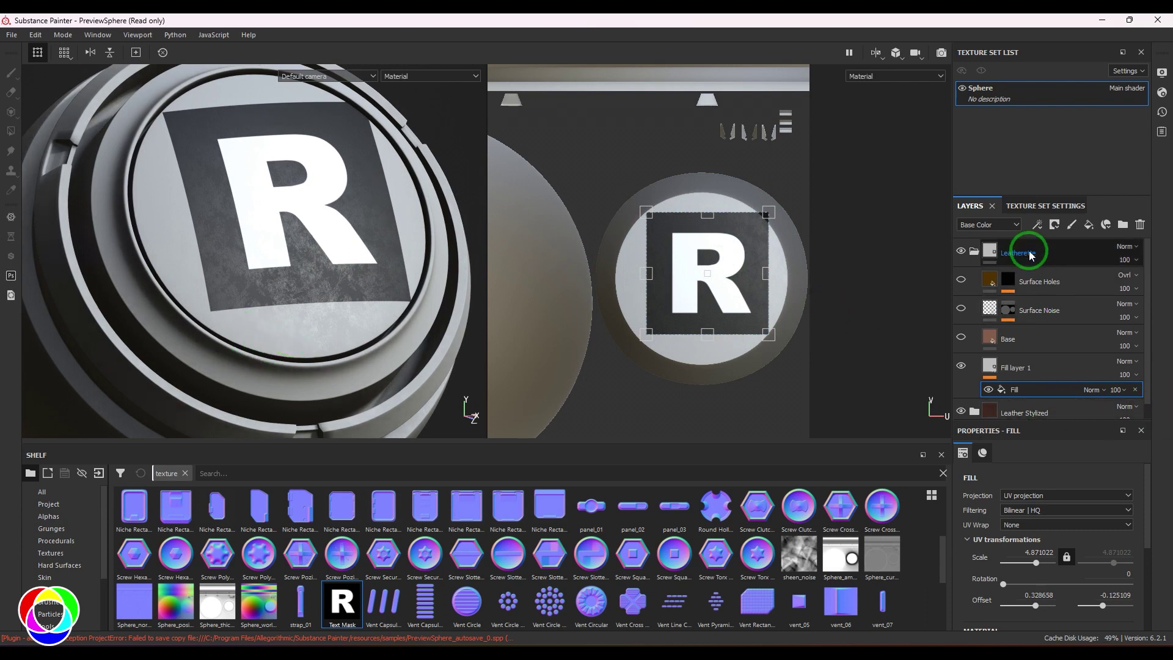
Add a second fill effect to Fill layer 1 with only the color channel enabled.
click(1037, 224)
click(1032, 309)
scroll(1014, 587, down, 3)
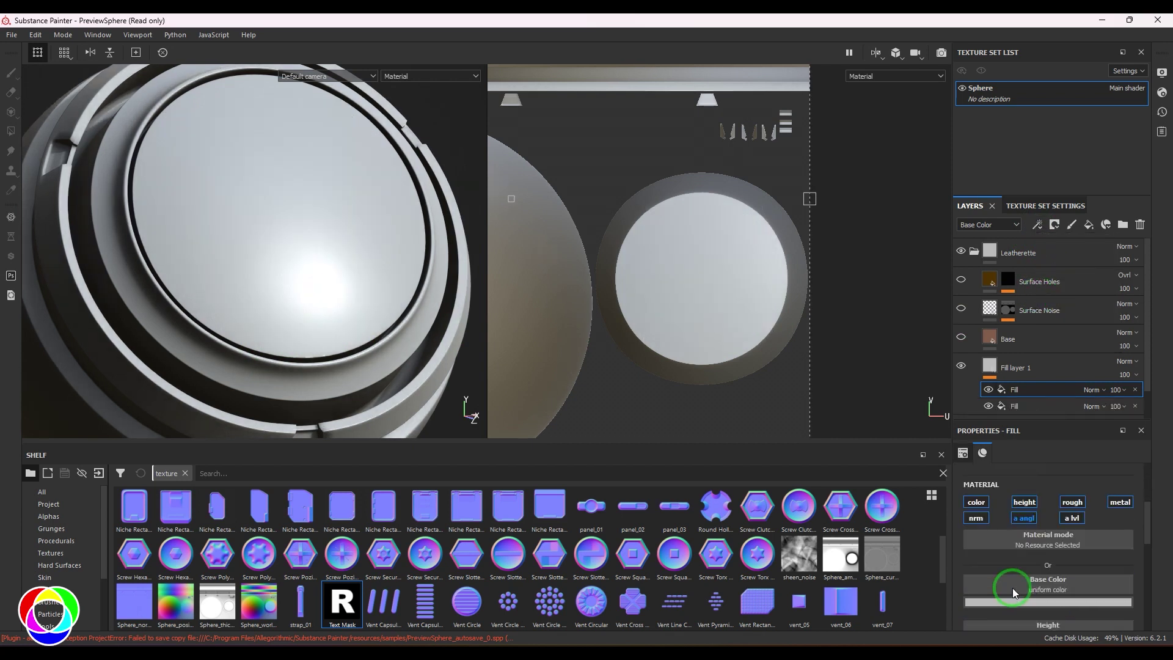
click(1082, 518)
click(1073, 502)
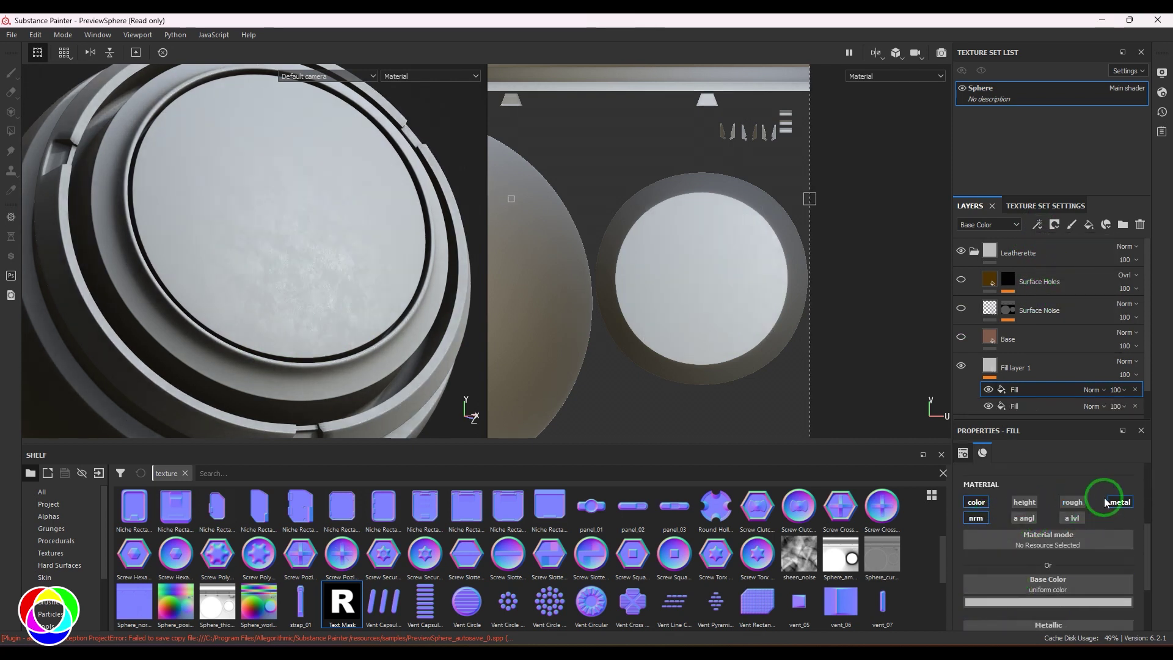
click(1120, 501)
click(976, 518)
Set the new fill effect's base color to black and move it beneath the Text Mask fill effect.
click(1025, 605)
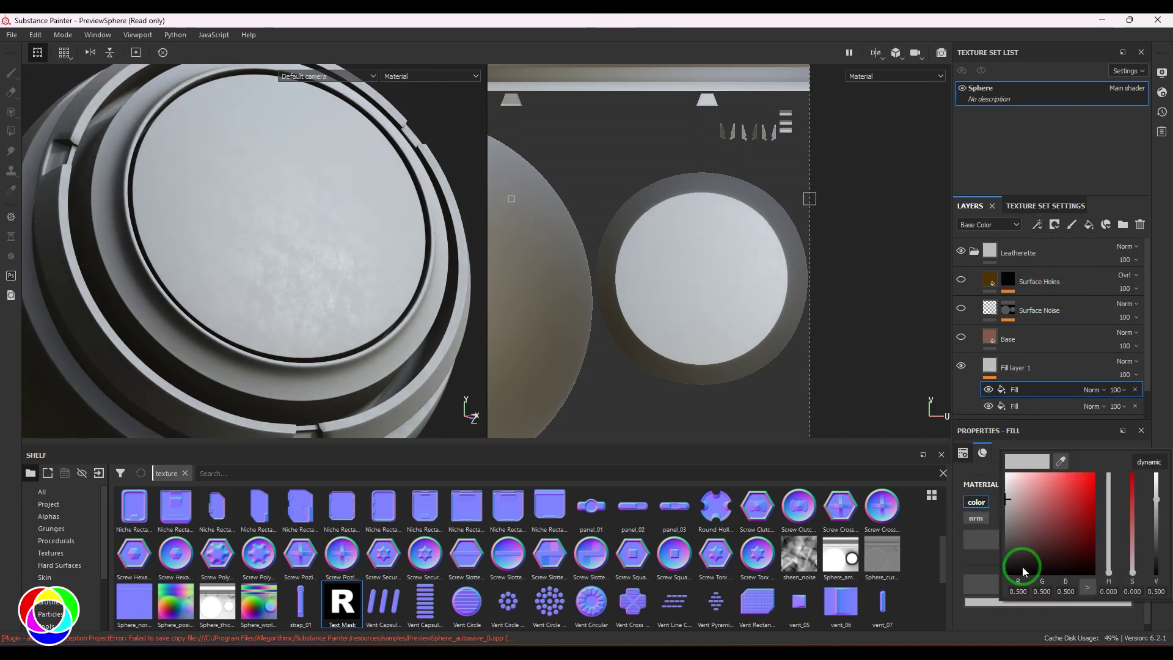
click(1019, 570)
drag(1022, 406, 1026, 384)
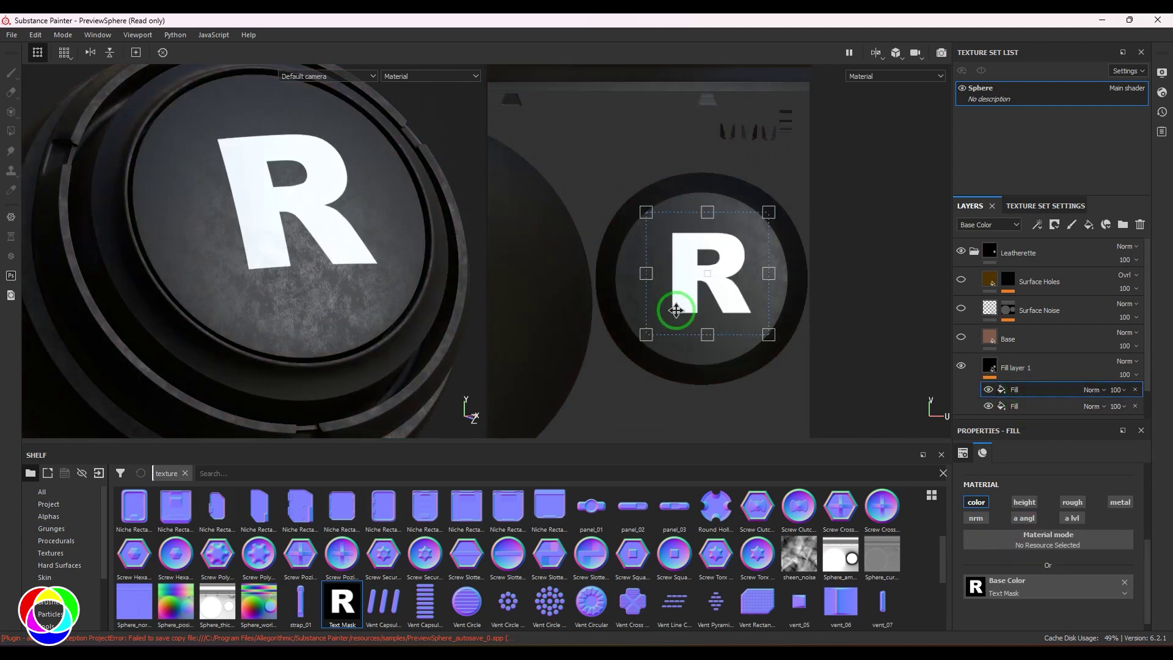
Change the viewport from the split layout to the 3D view only and frame the letter R disc.
scroll(234, 264, up, 3)
scroll(234, 264, down, 4)
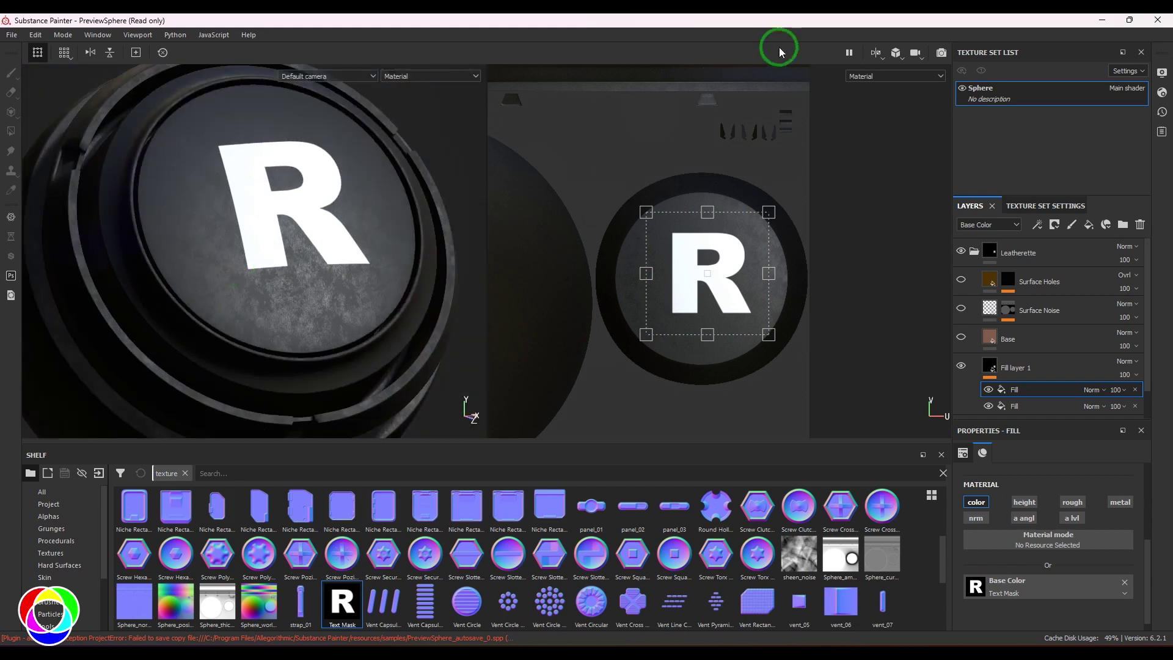
click(877, 54)
click(894, 86)
key(F2)
alt+drag(742, 275, 599, 326)
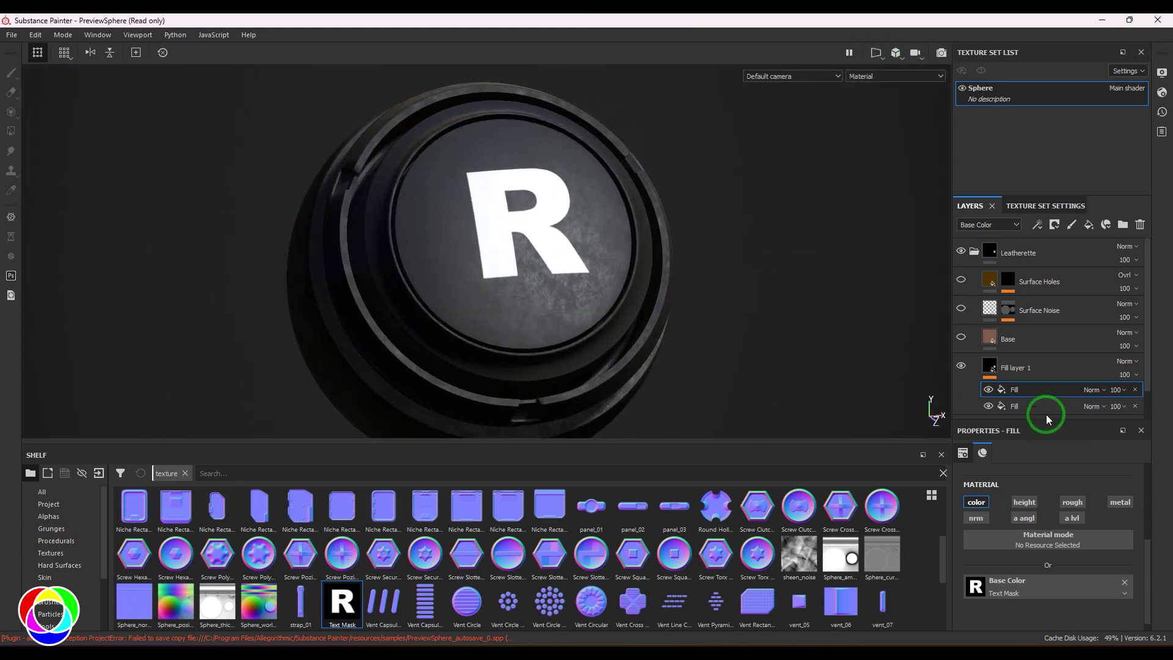
Add an anchor point above the Text Mask fill effect in Fill layer 1 and name it textMask.
click(1037, 225)
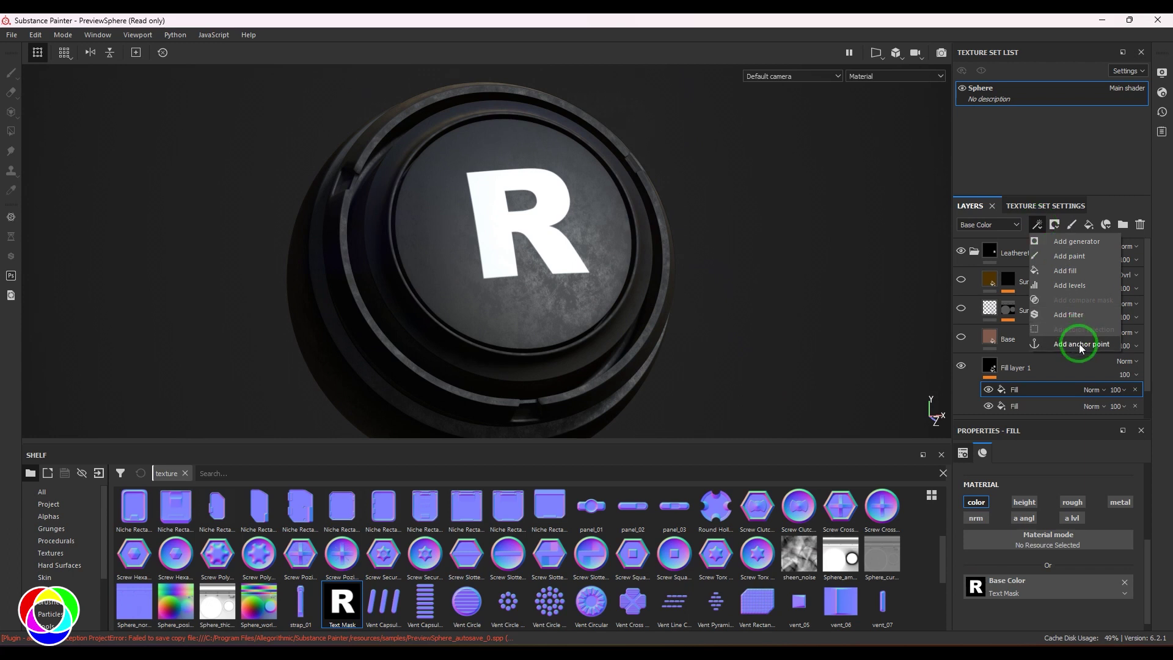
click(1081, 344)
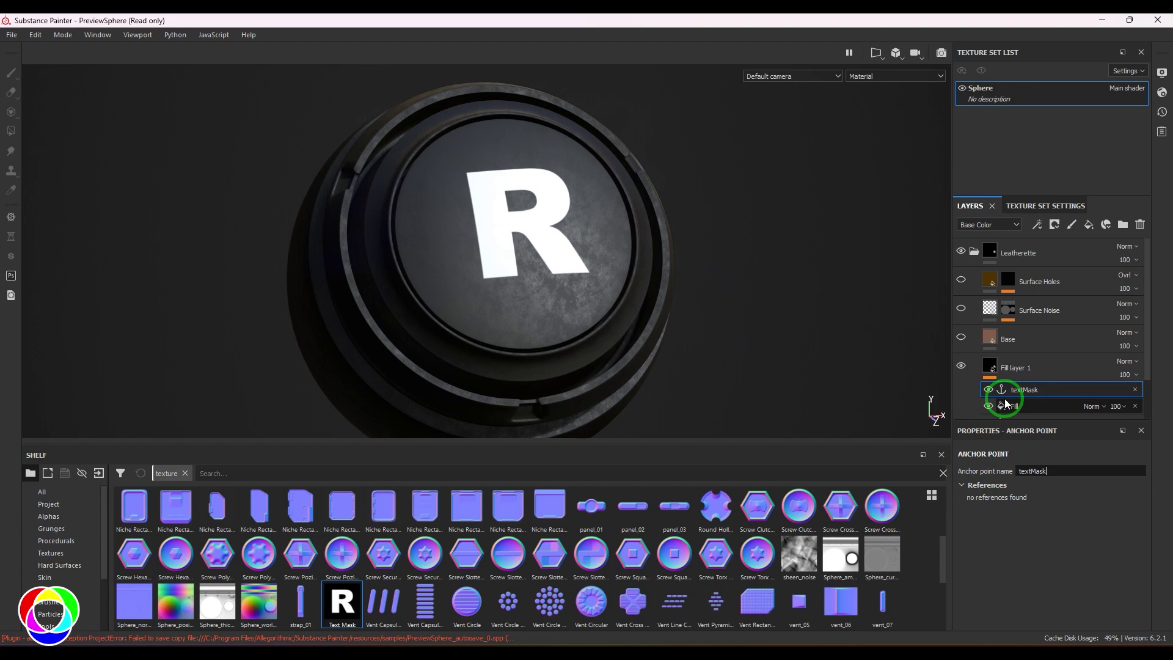
Turn on the visibility of the Base, Surface Noise and Surface Holes layers in the Leatherette folder.
click(961, 337)
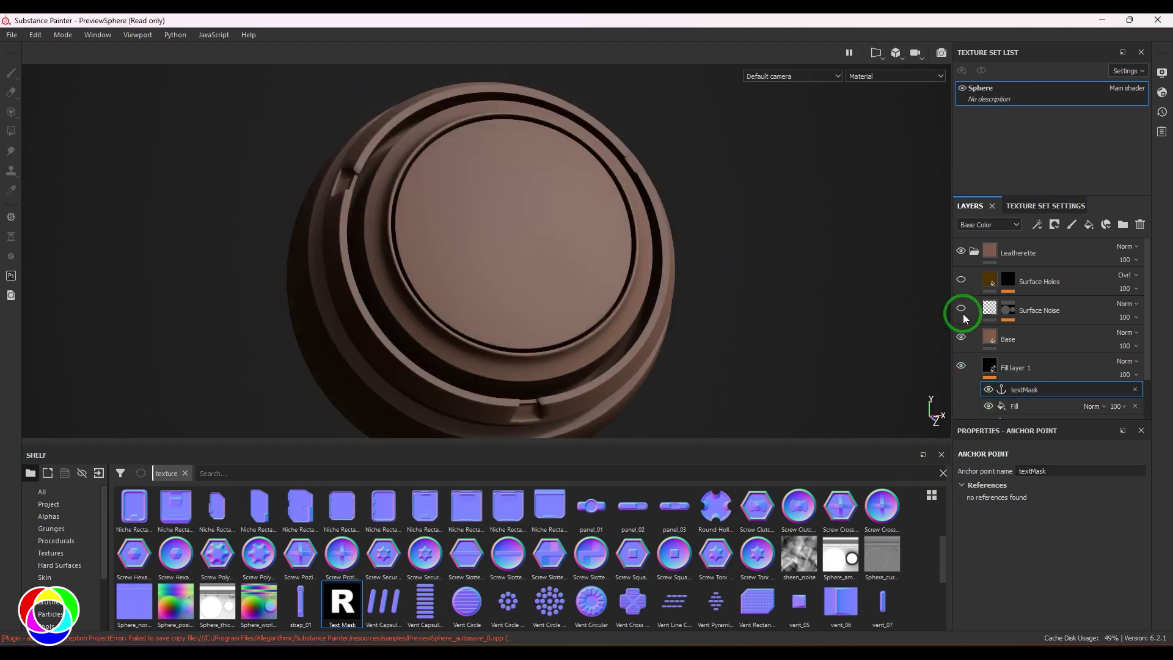
click(961, 281)
click(974, 251)
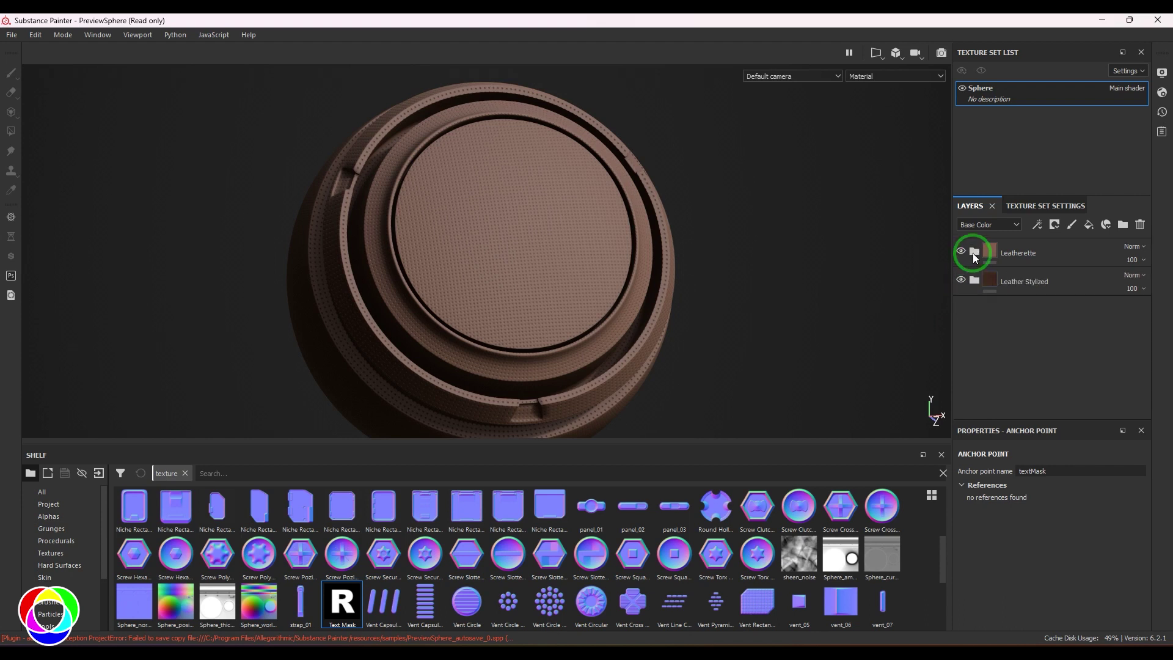
click(974, 251)
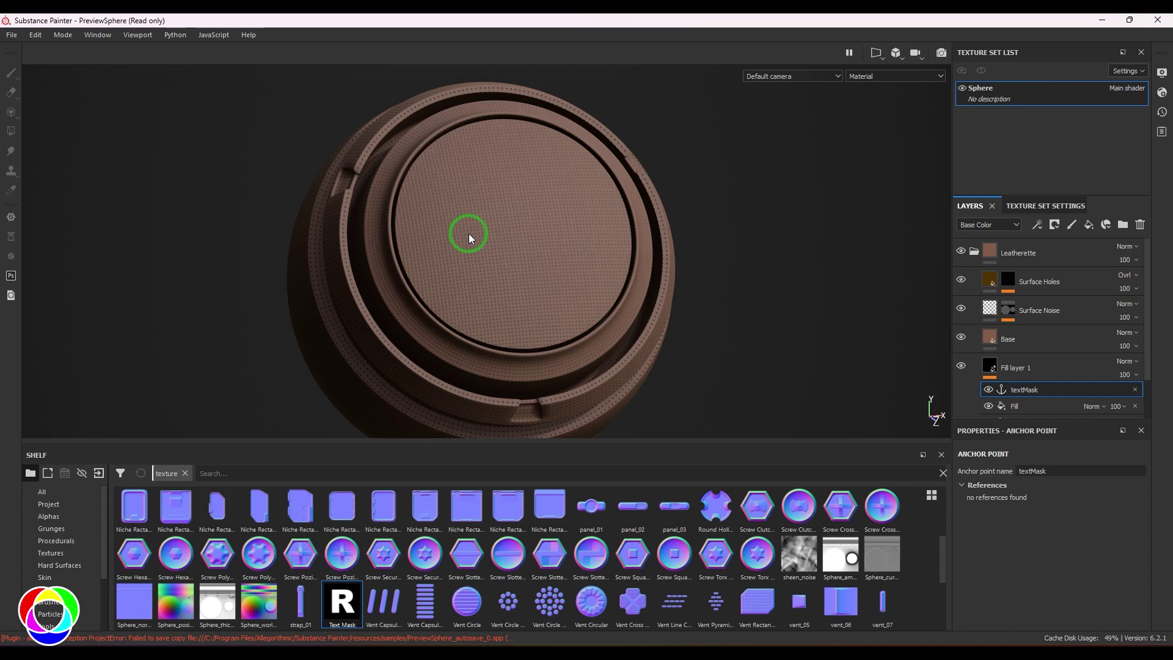
Add a white mask to the Leatherette folder and put a fill effect on it.
mouse_move(972, 253)
mouse_down()
mouse_move(1045, 255)
mouse_move(977, 255)
mouse_up()
click(975, 254)
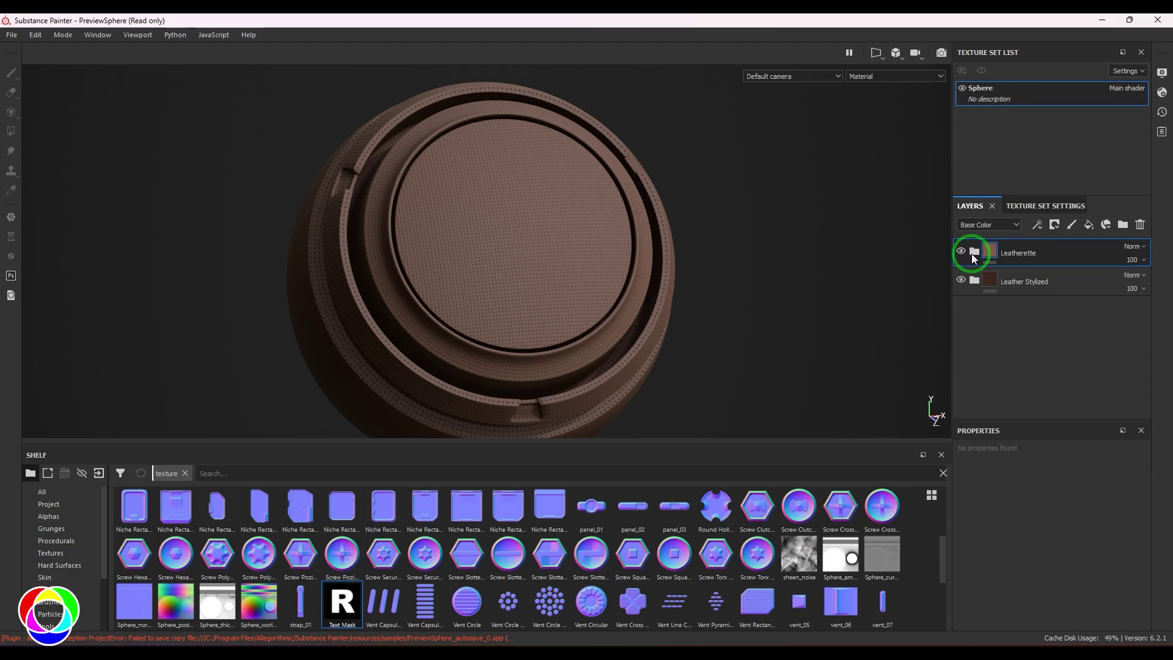
click(1054, 224)
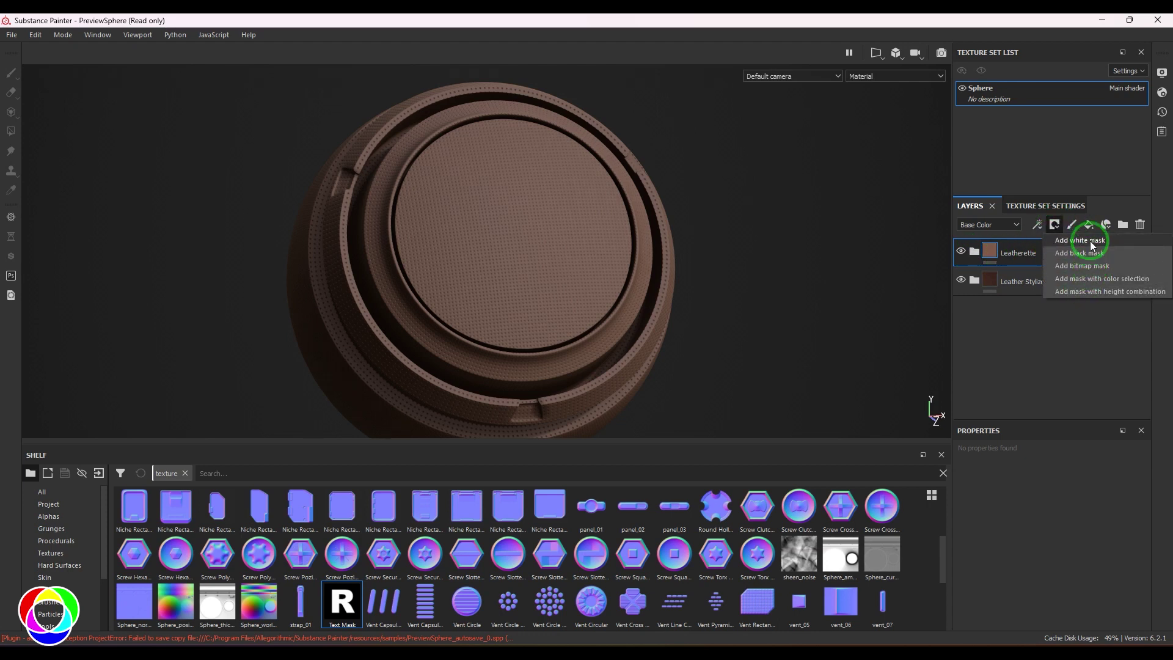
click(1080, 240)
click(1036, 225)
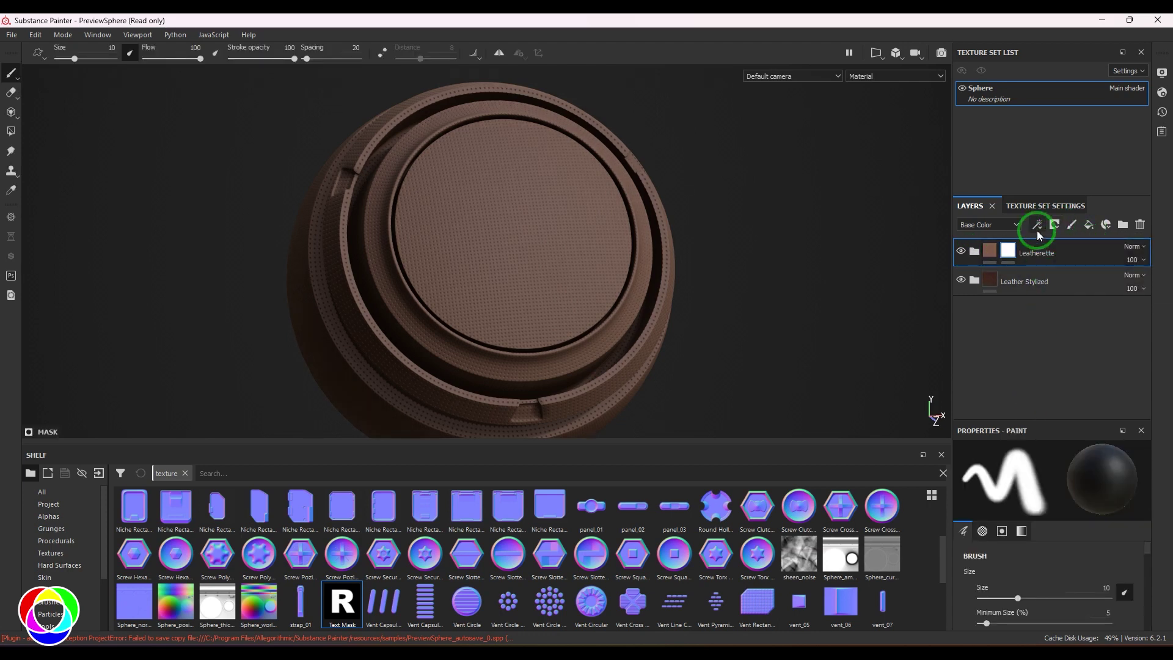
click(1063, 309)
Assign the textMask anchor point as the grayscale source of the Leatherette mask's fill effect.
click(1031, 507)
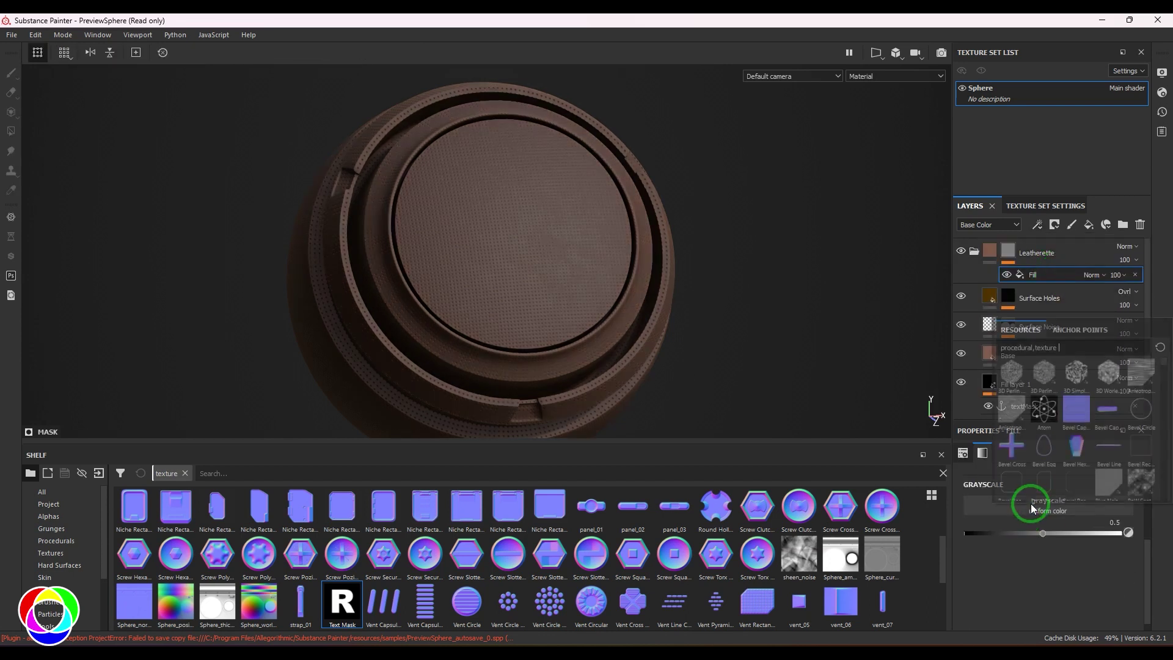
click(1085, 331)
click(1045, 350)
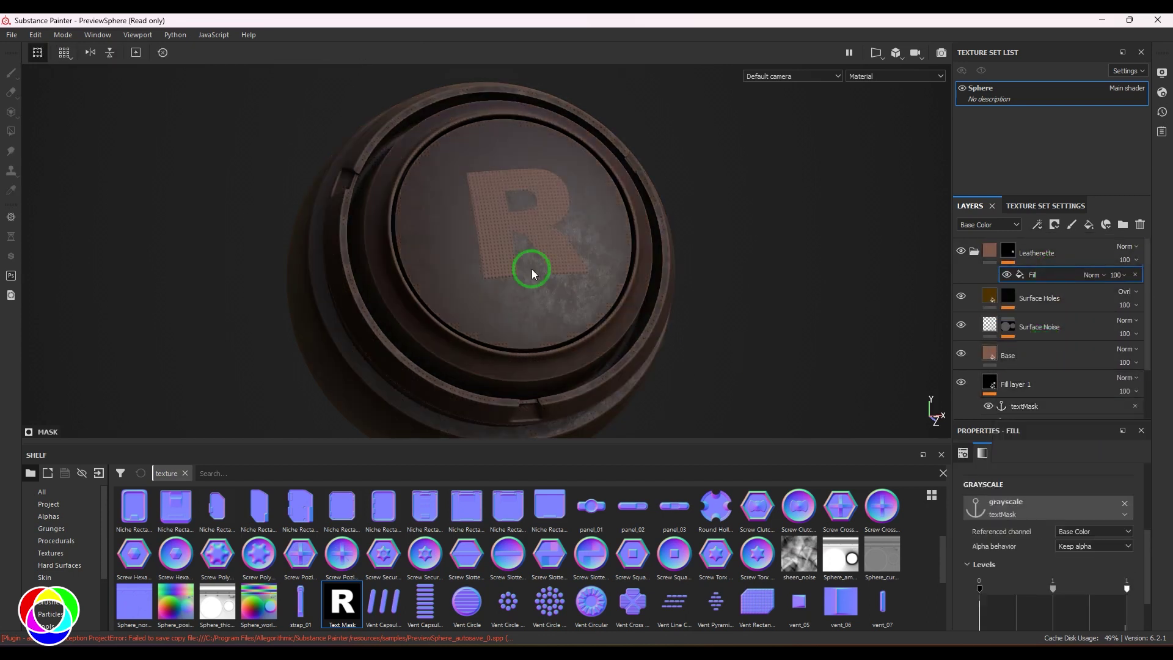
scroll(544, 243, up, 3)
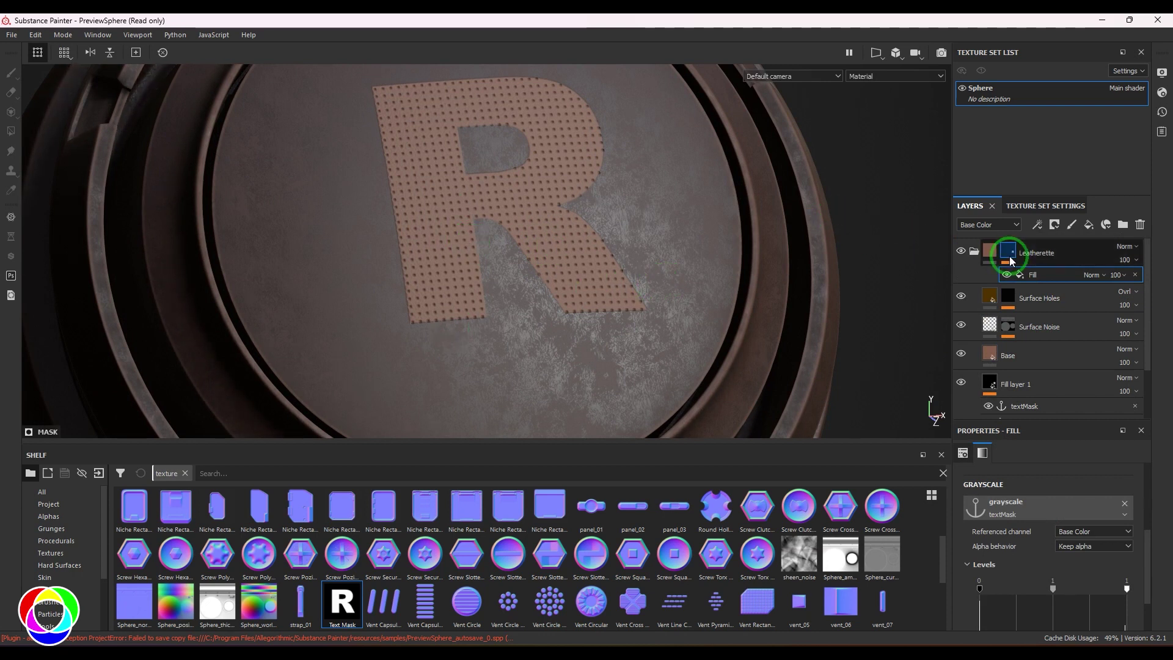
Set the height of the Base layer in the Leatherette folder to 1 to raise the letter R.
click(981, 255)
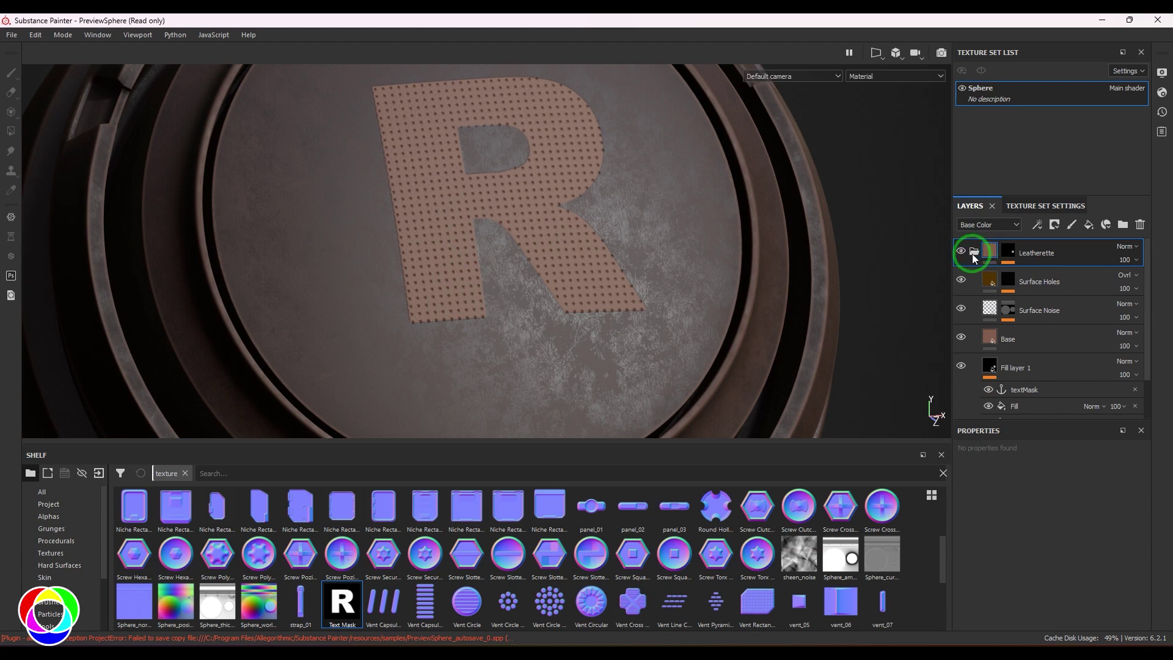
click(1022, 342)
scroll(1029, 545, down, 3)
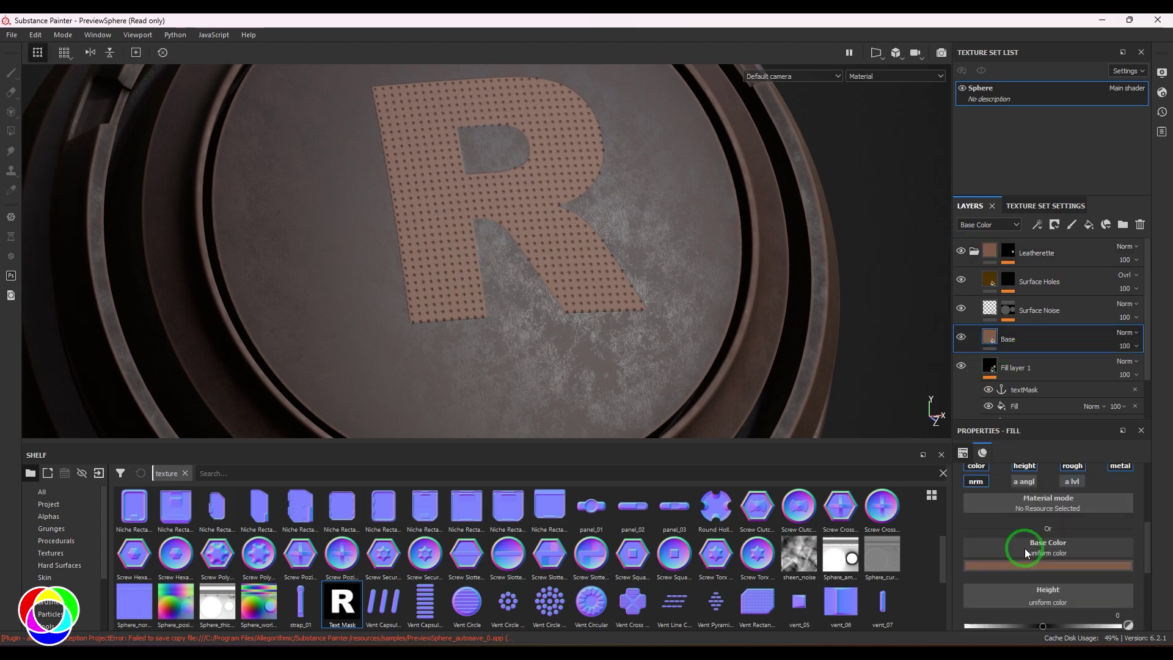
drag(1043, 548, 1099, 555)
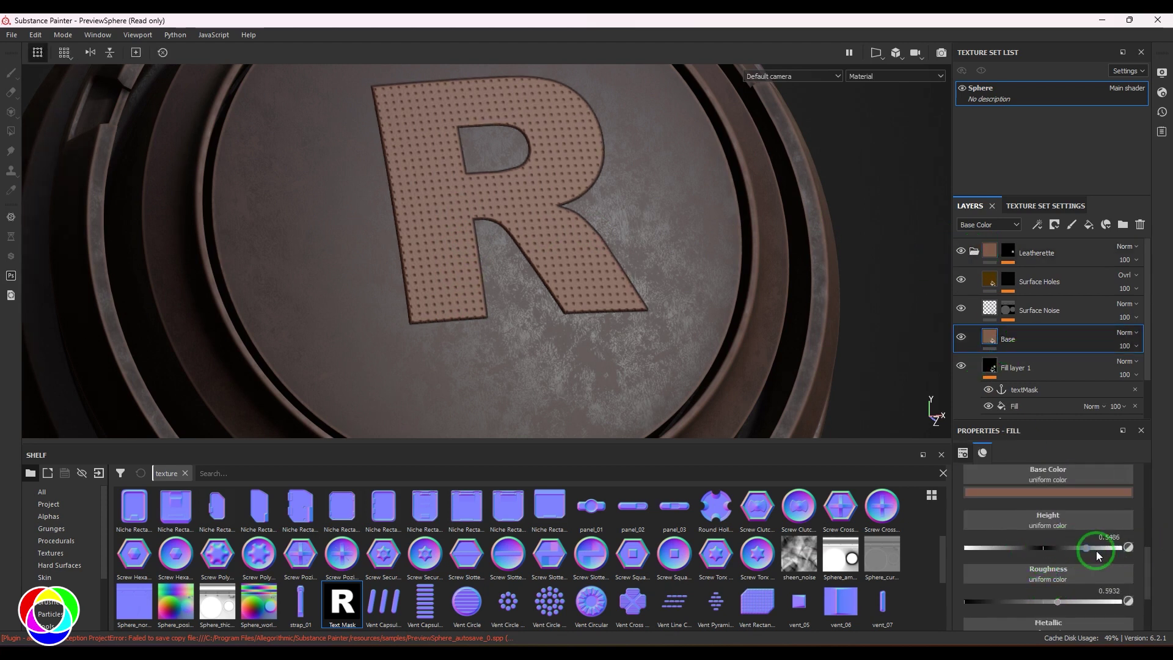
alt+drag(955, 409, 677, 347)
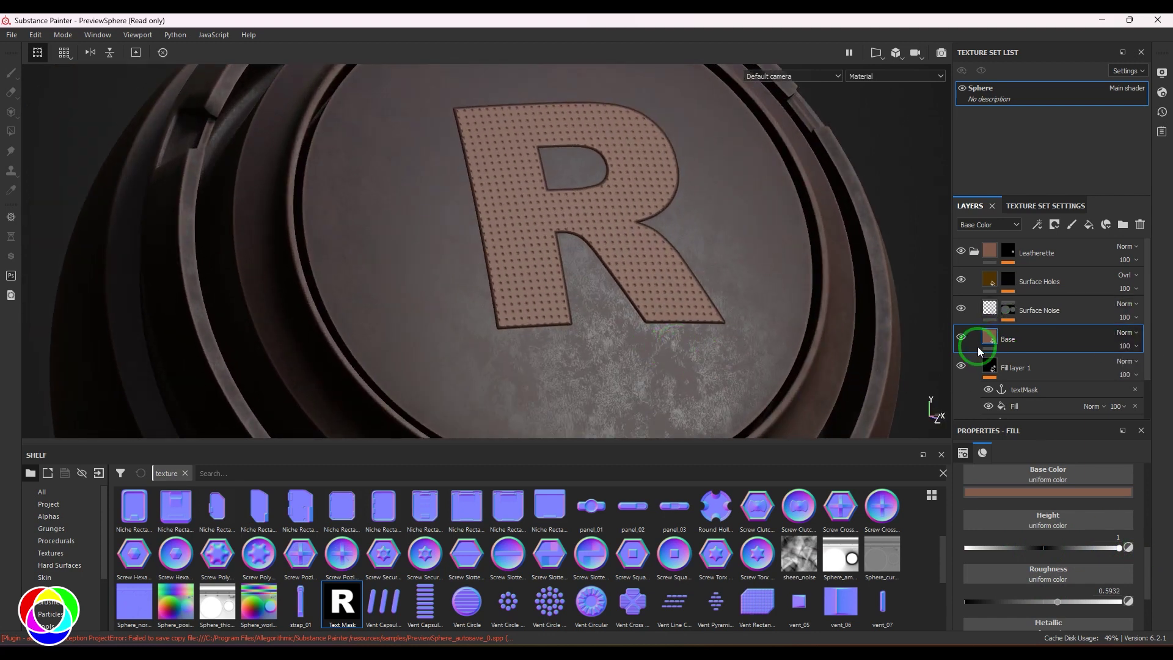
alt+drag(593, 267, 699, 288)
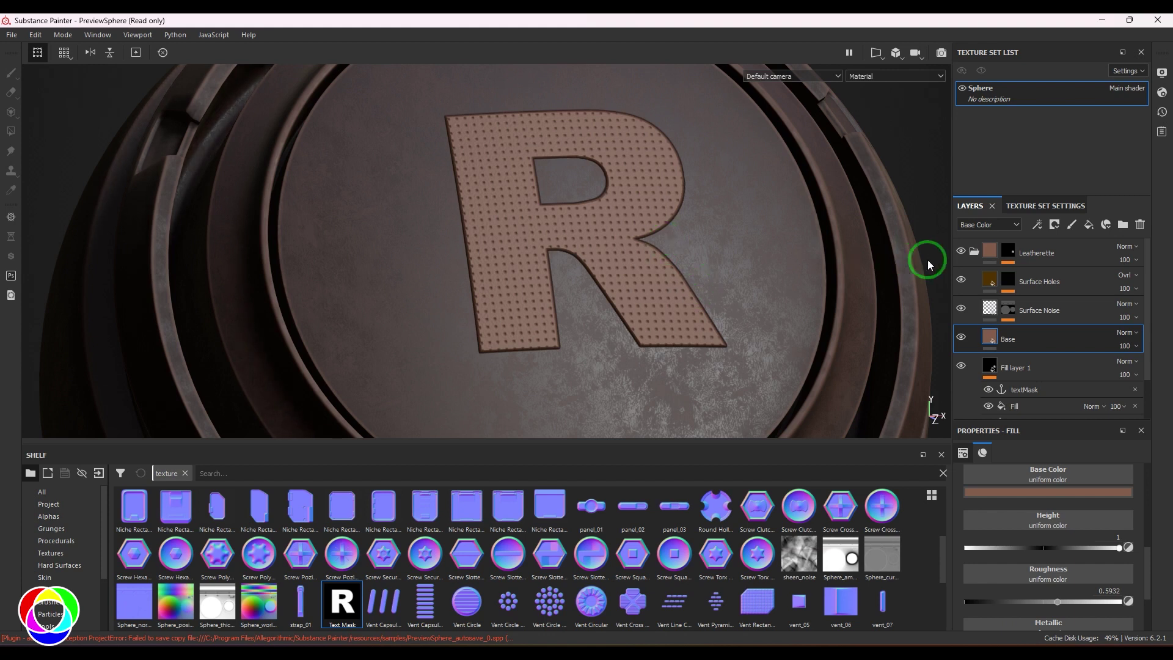
click(973, 251)
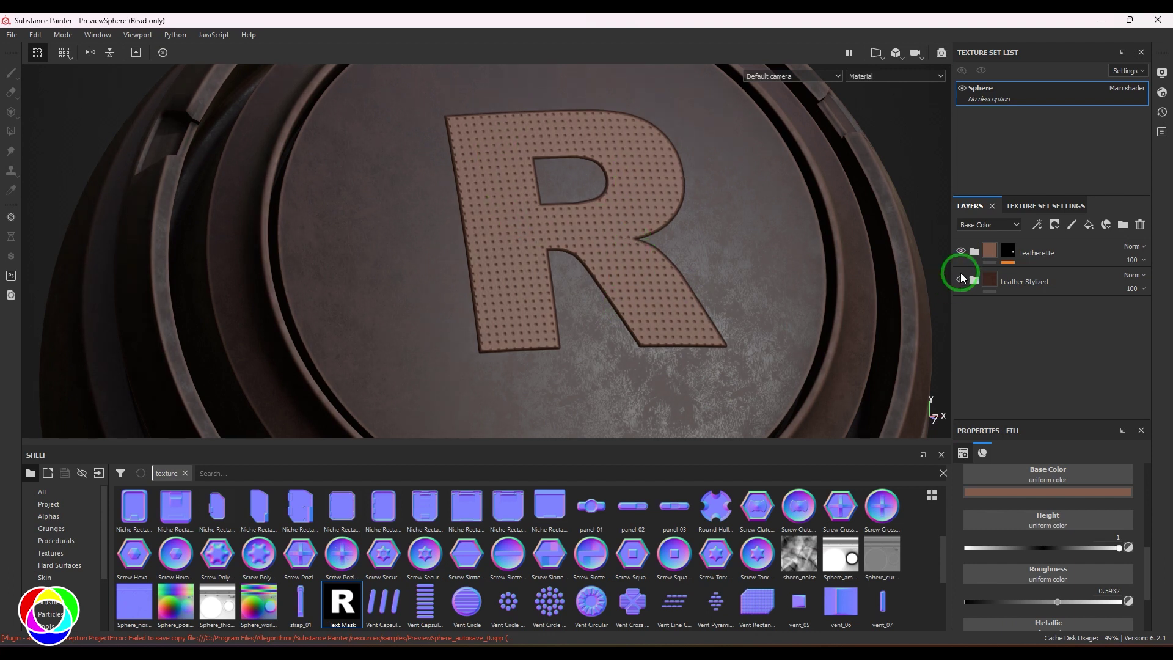
click(1089, 225)
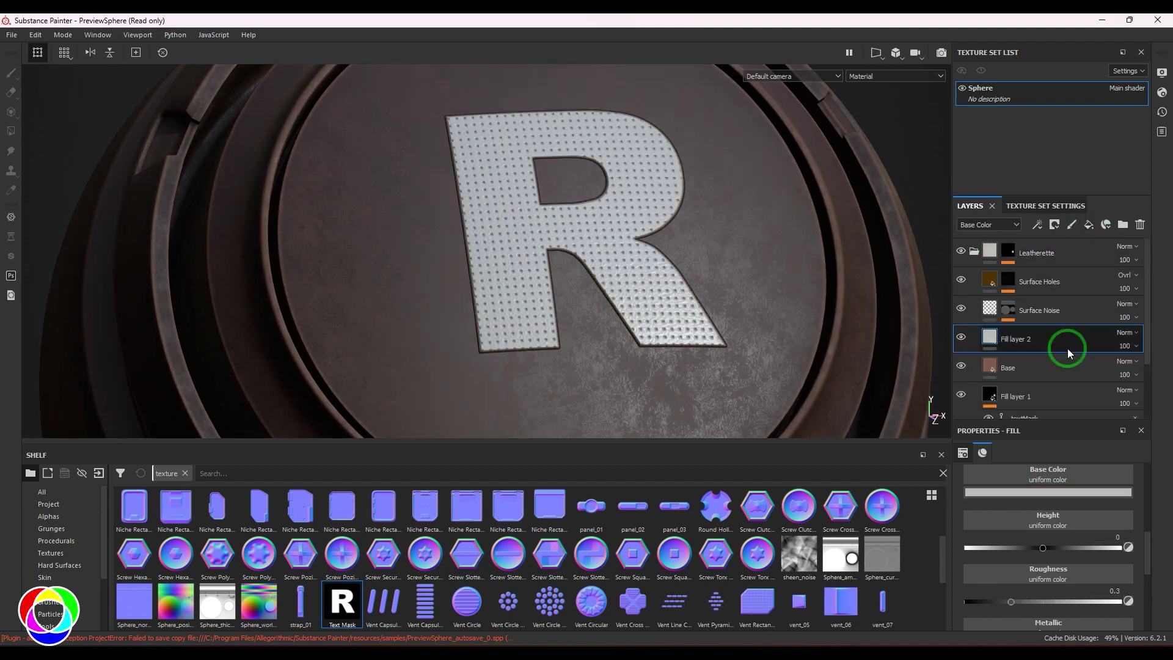
key(ctrl+z)
click(978, 255)
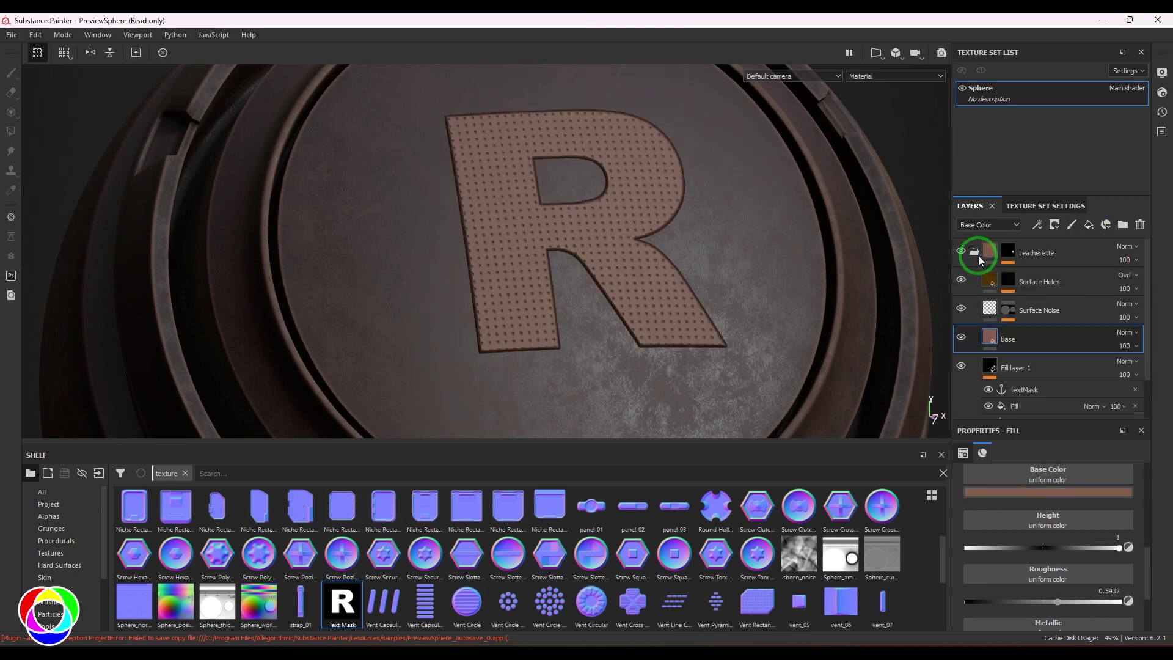
Collapse the Leatherette folder and add a new fill layer above it.
click(975, 251)
click(1067, 249)
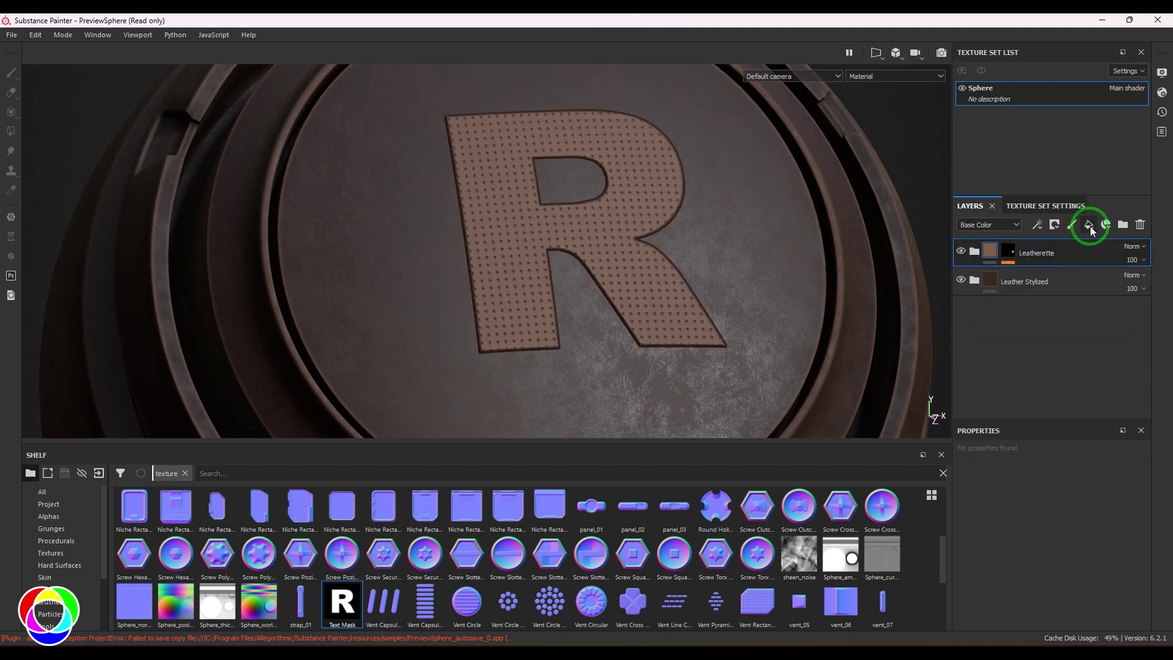
click(1090, 226)
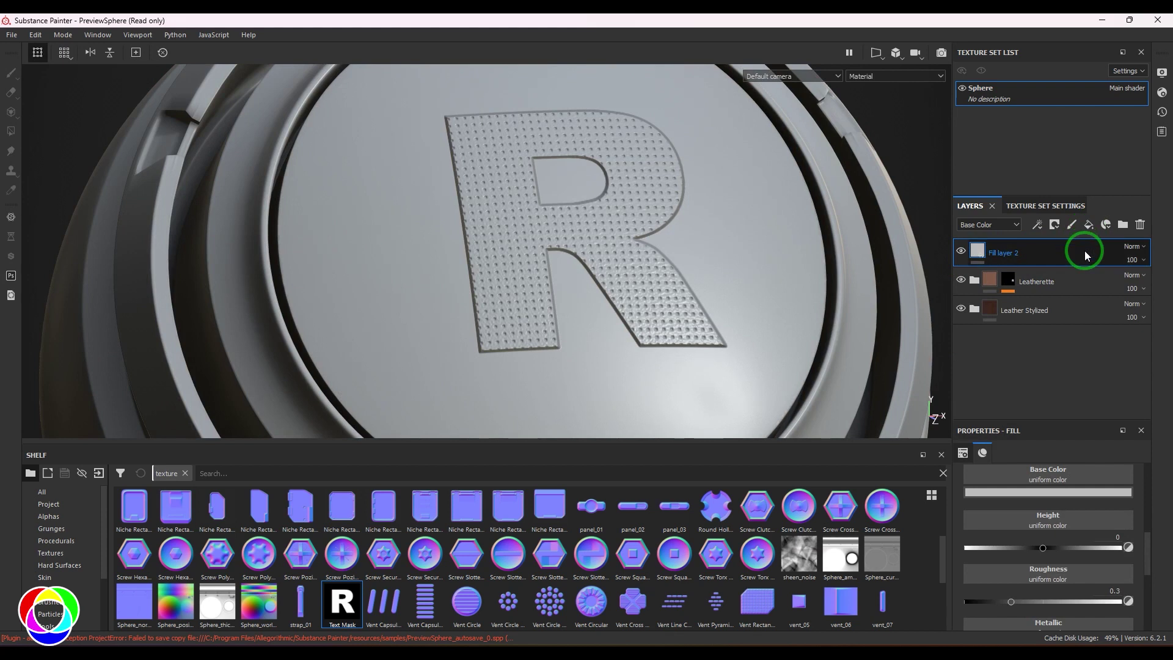
Leave only the height channel enabled on Fill layer 2 and set its height to about -0.486.
scroll(1017, 515, down, 5)
click(976, 539)
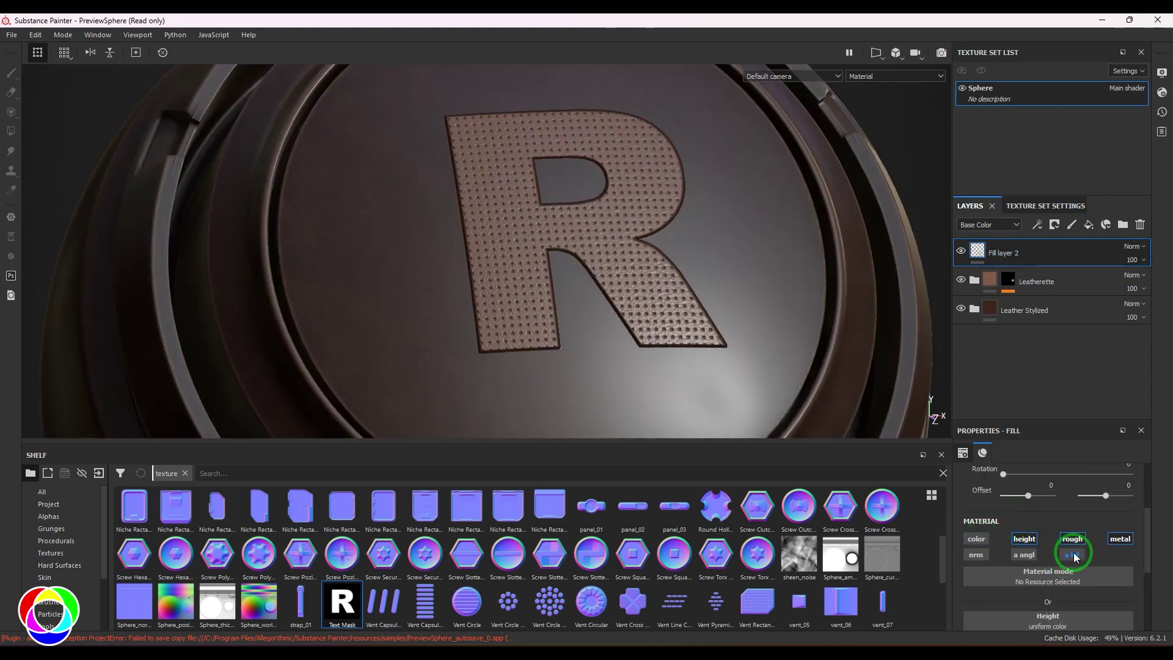
click(1073, 538)
click(1118, 538)
click(1033, 555)
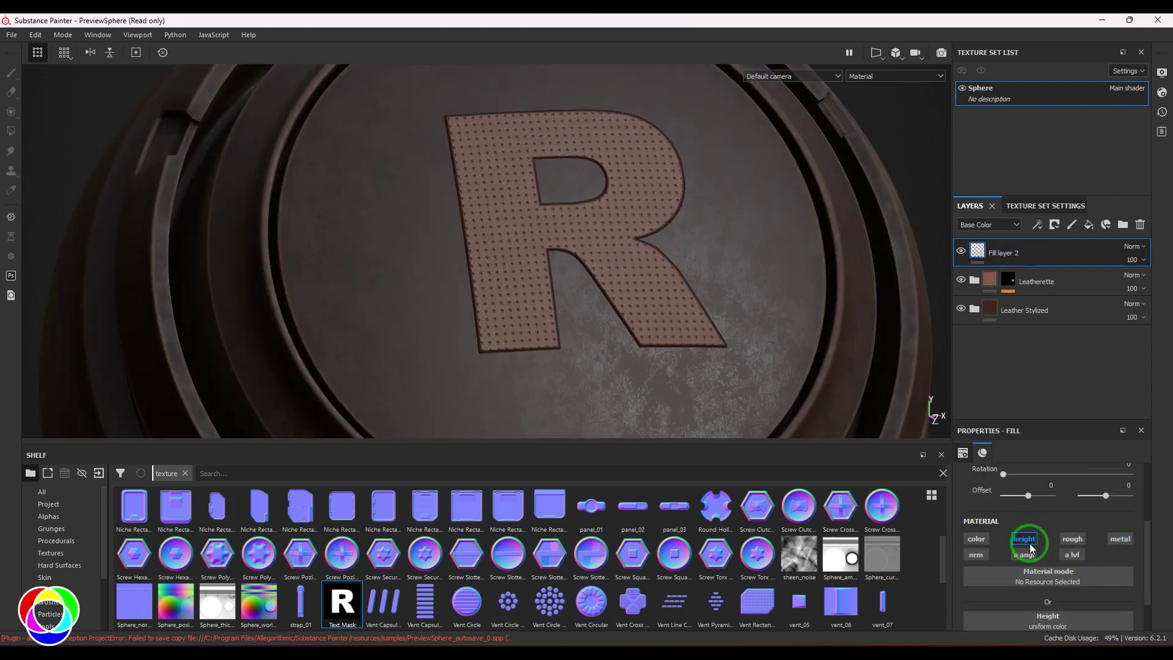
scroll(1029, 544, down, 1)
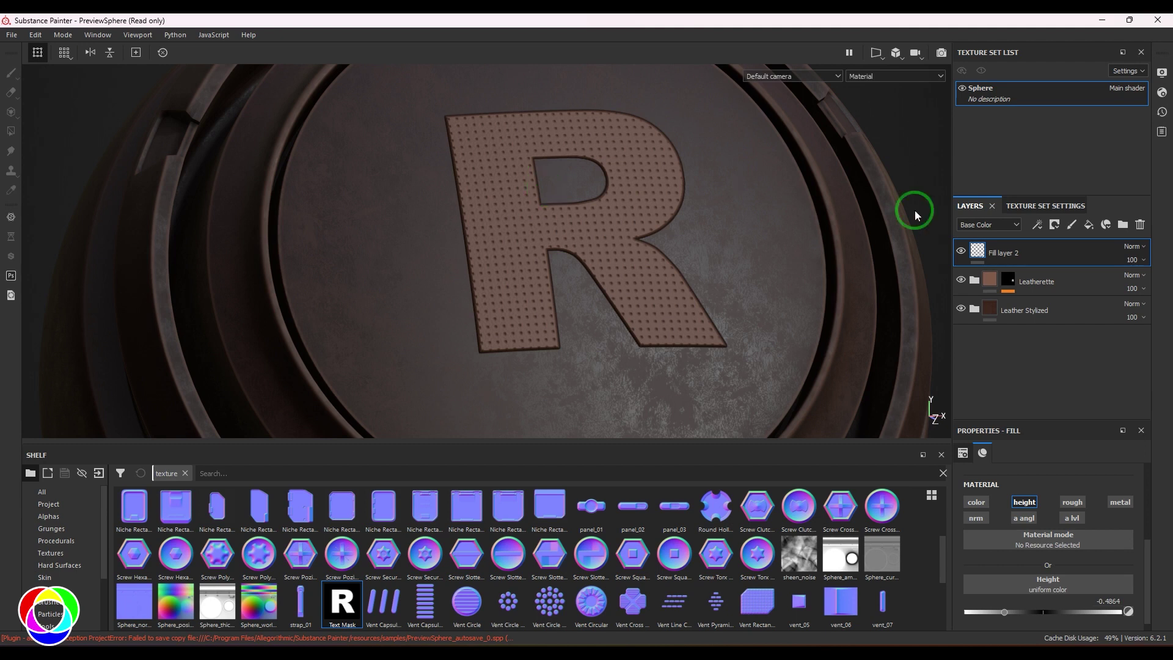
Give Fill layer 2 a white mask with a fill effect that uses the textMask anchor point as its grayscale source.
click(1054, 225)
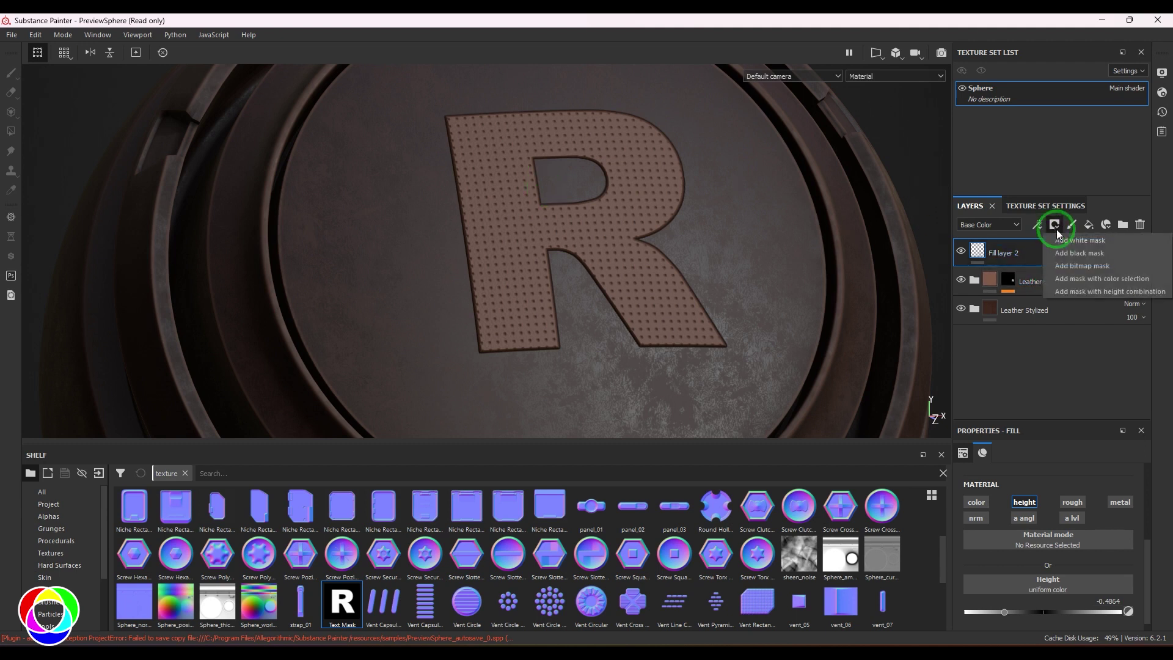
click(1072, 242)
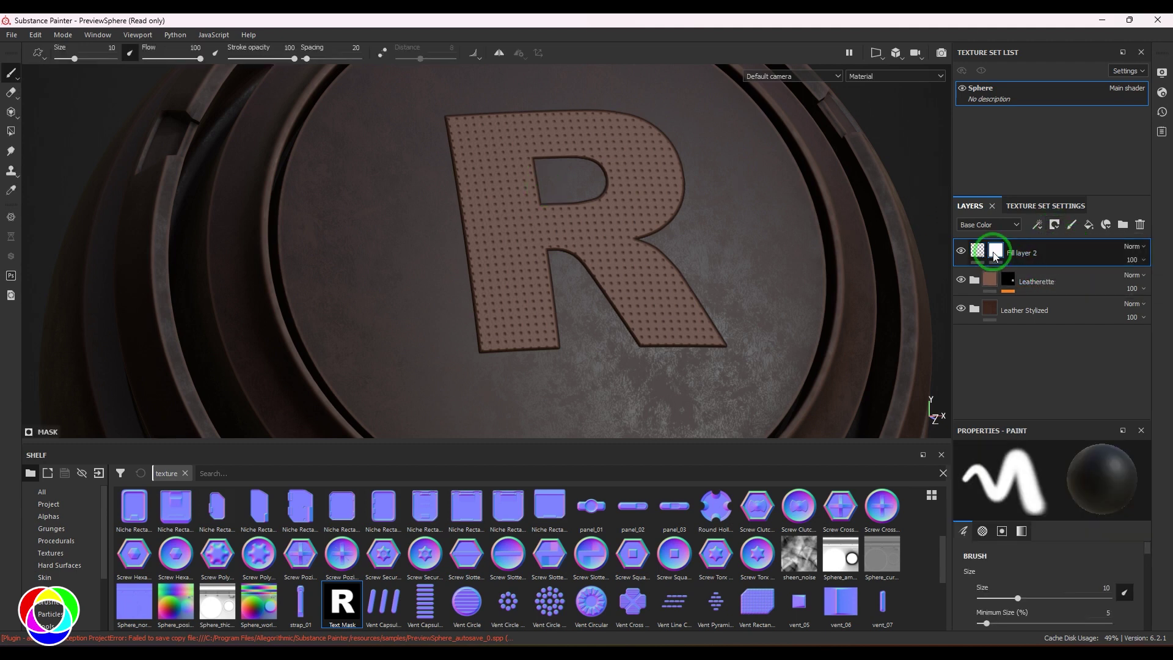
click(1038, 226)
click(1065, 271)
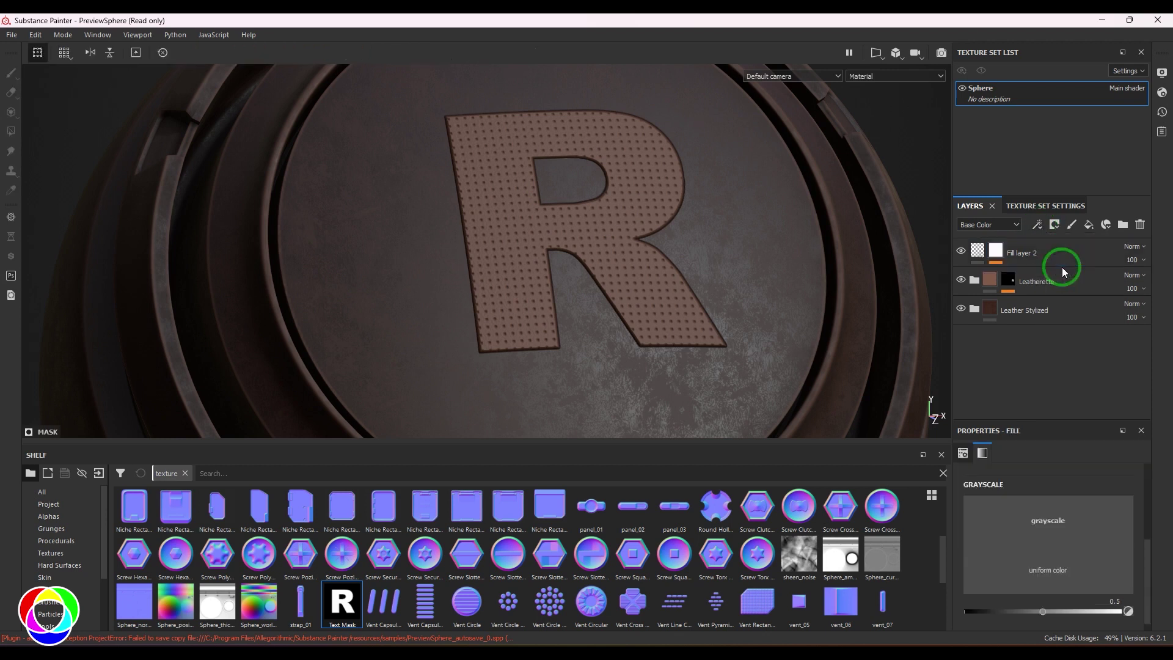
click(1048, 508)
click(1079, 330)
click(1044, 349)
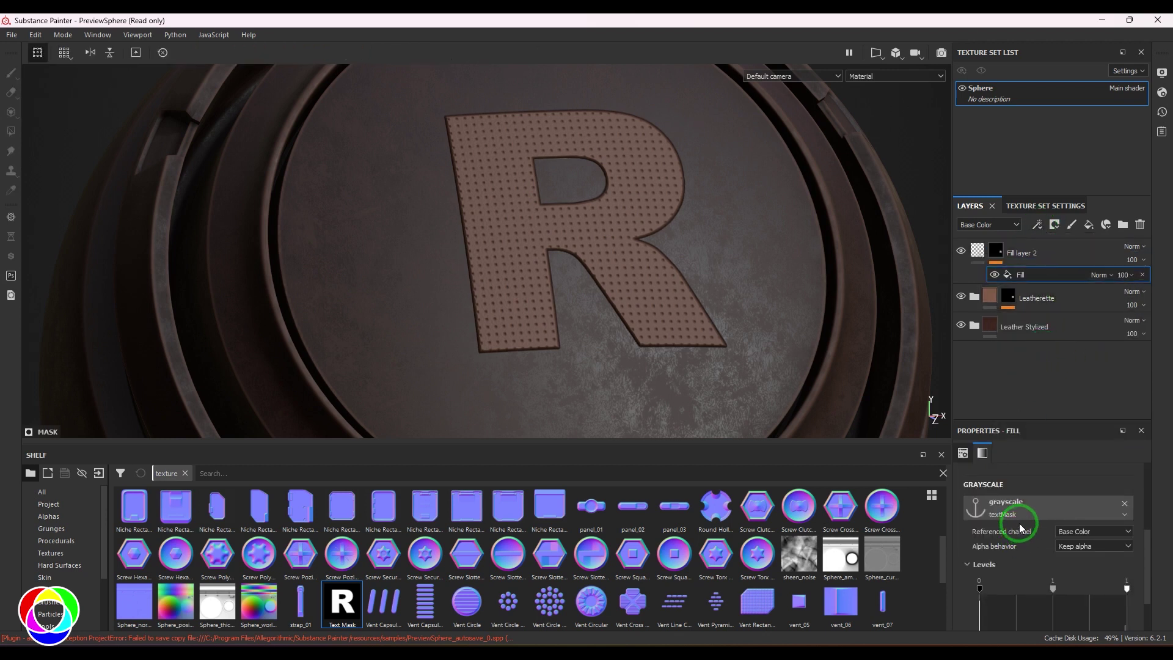
Add a Blur filter to the mask of Fill layer 2 and set its blur intensity to about 1.08.
scroll(1019, 526, down, 2)
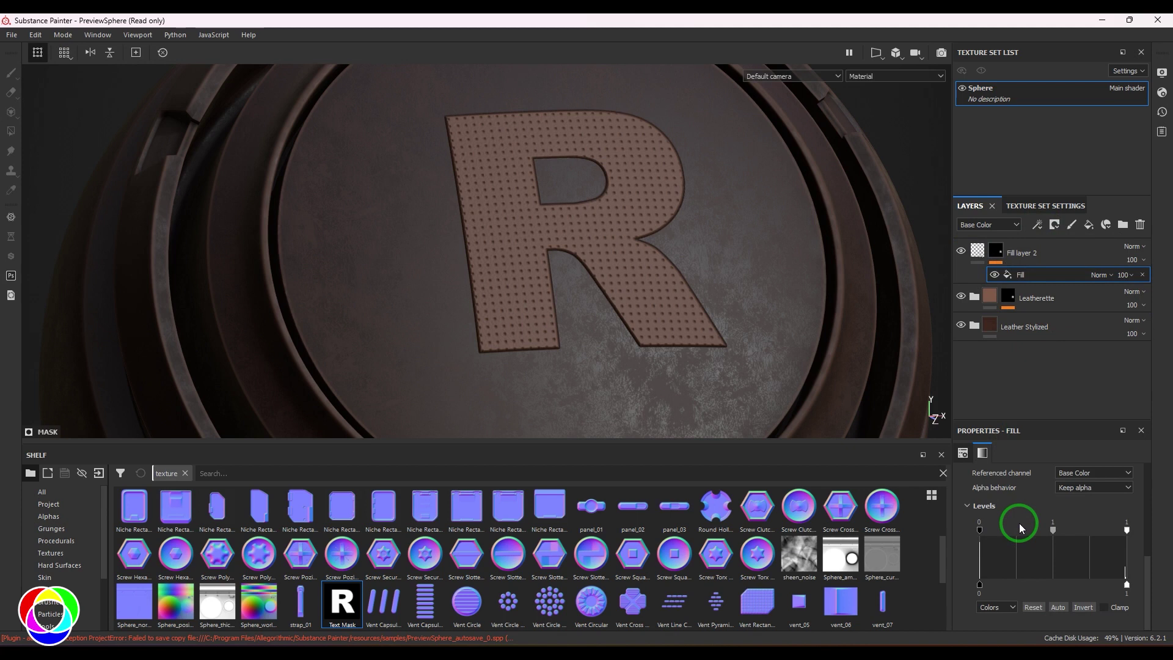
click(1038, 225)
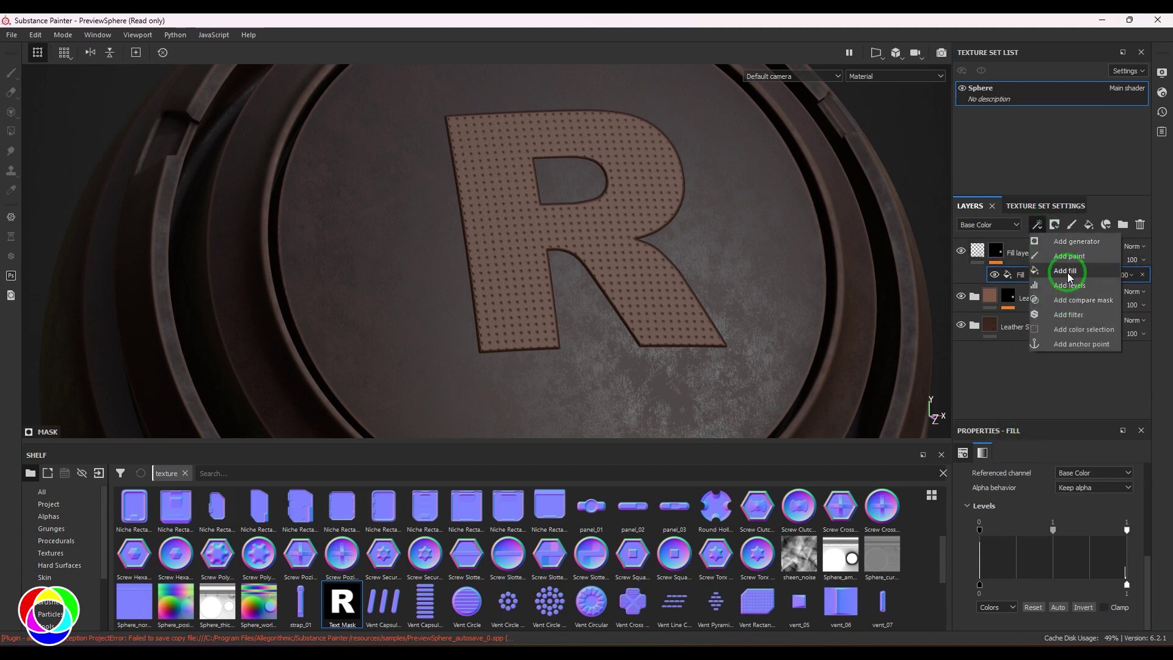
click(1069, 314)
click(1065, 476)
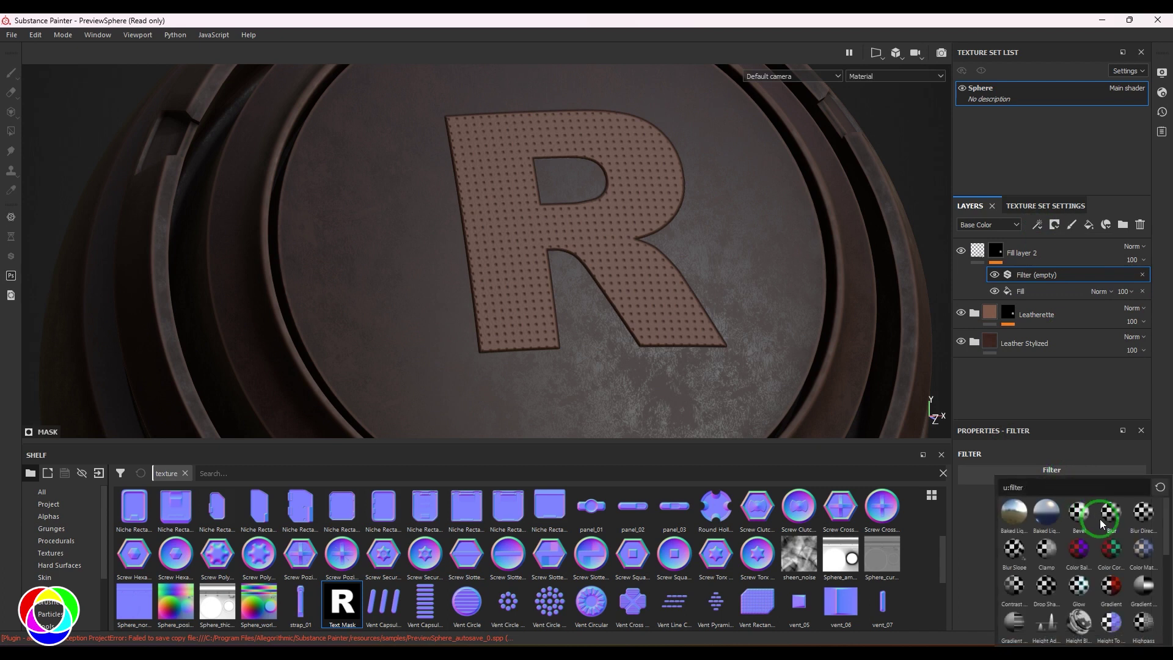
click(1100, 519)
drag(987, 536, 983, 535)
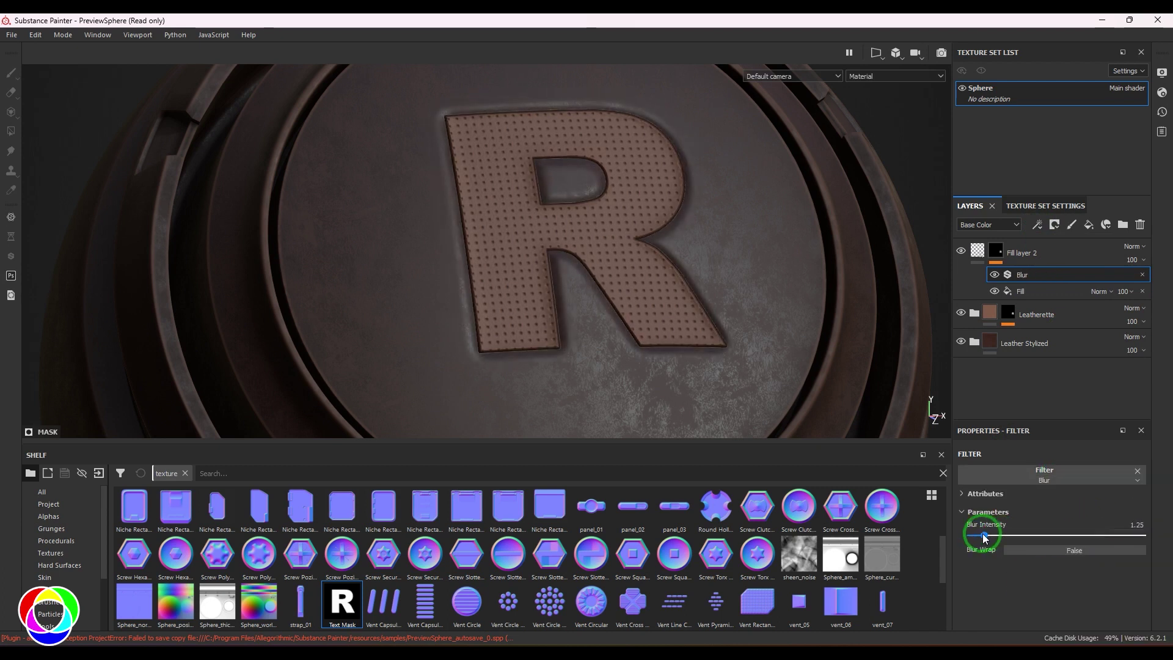
mouse_move(654, 271)
alt+mouse_down()
mouse_move(628, 253)
mouse_move(658, 262)
alt+mouse_up()
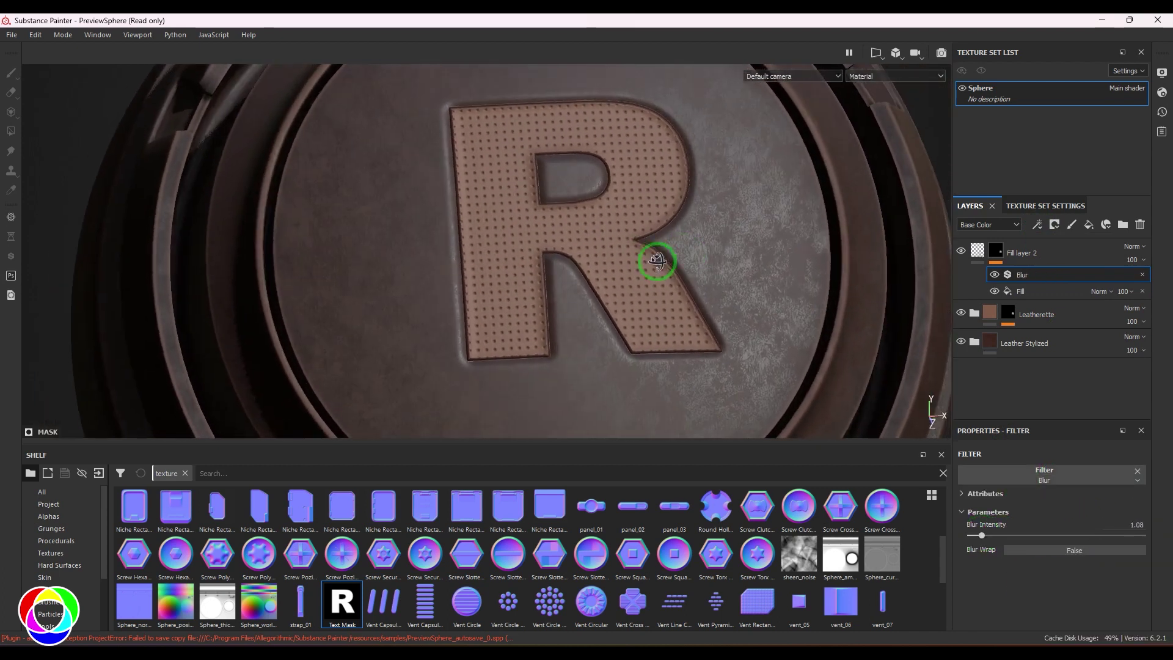
alt+right_drag(658, 263, 709, 328)
alt+drag(636, 309, 605, 314)
alt+right_drag(605, 313, 635, 287)
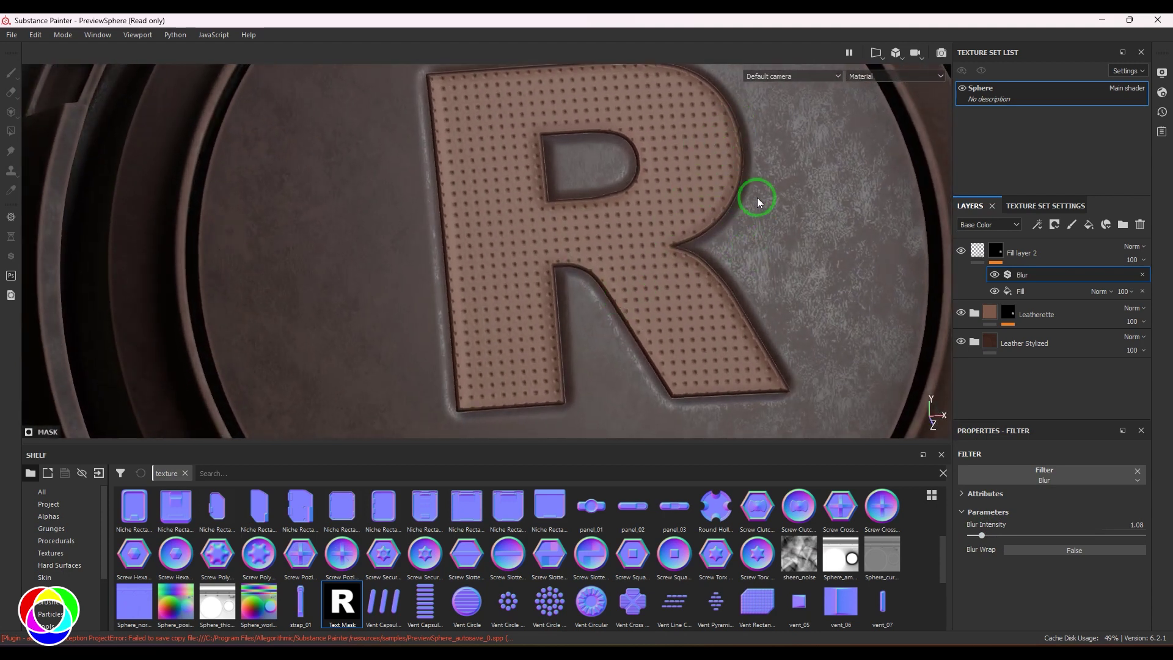
alt+right_drag(734, 218, 659, 278)
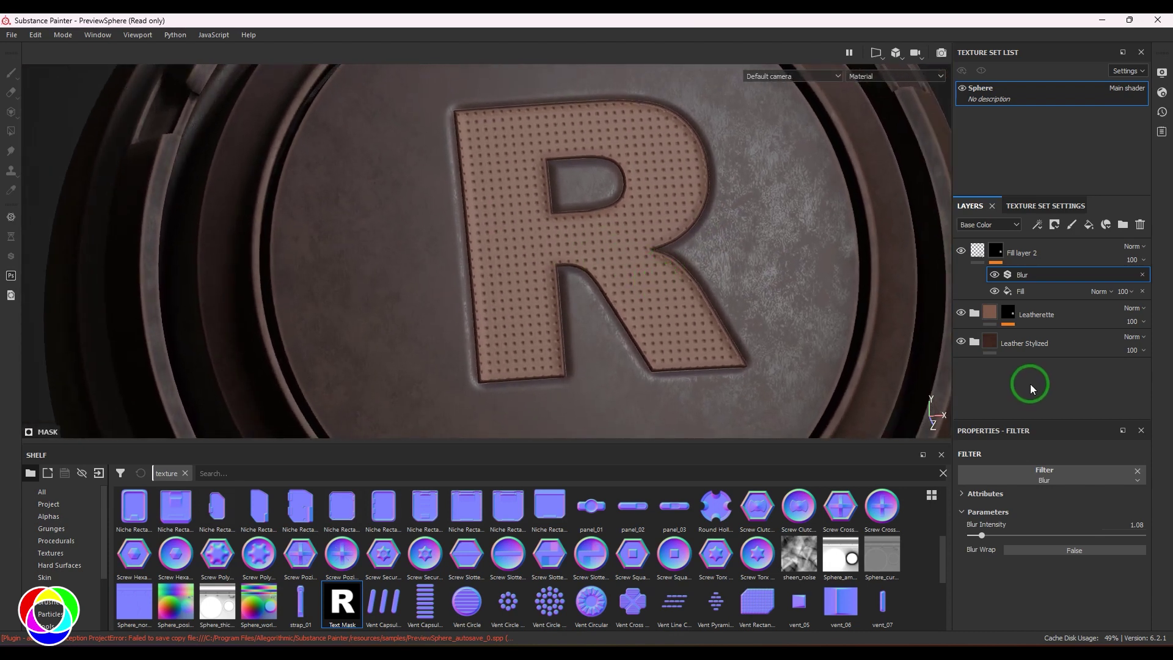
Add a second fill effect above the Blur in the mask, using the textMask anchor point as its source and the Multiply blend mode.
click(1038, 225)
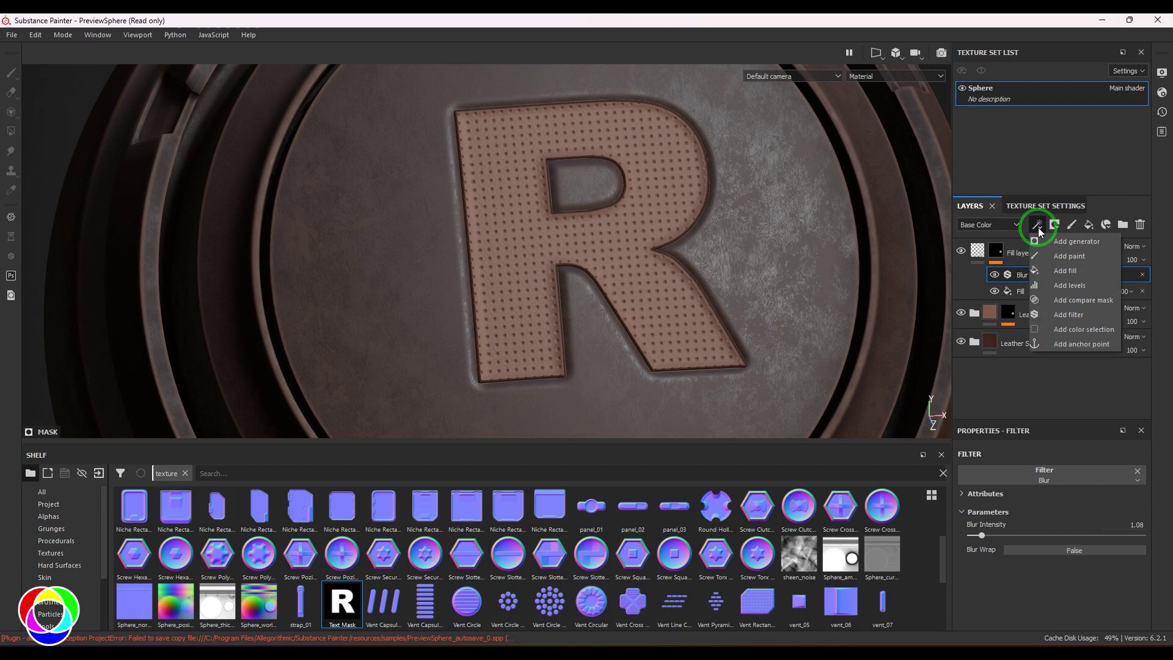
click(1064, 272)
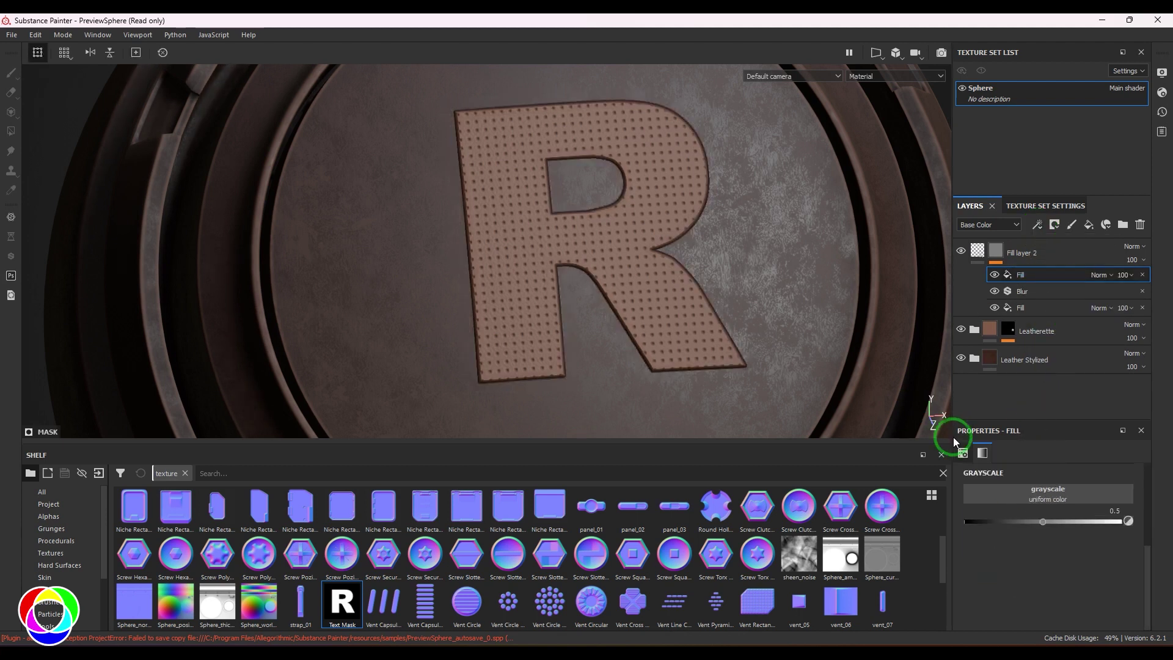
click(1035, 490)
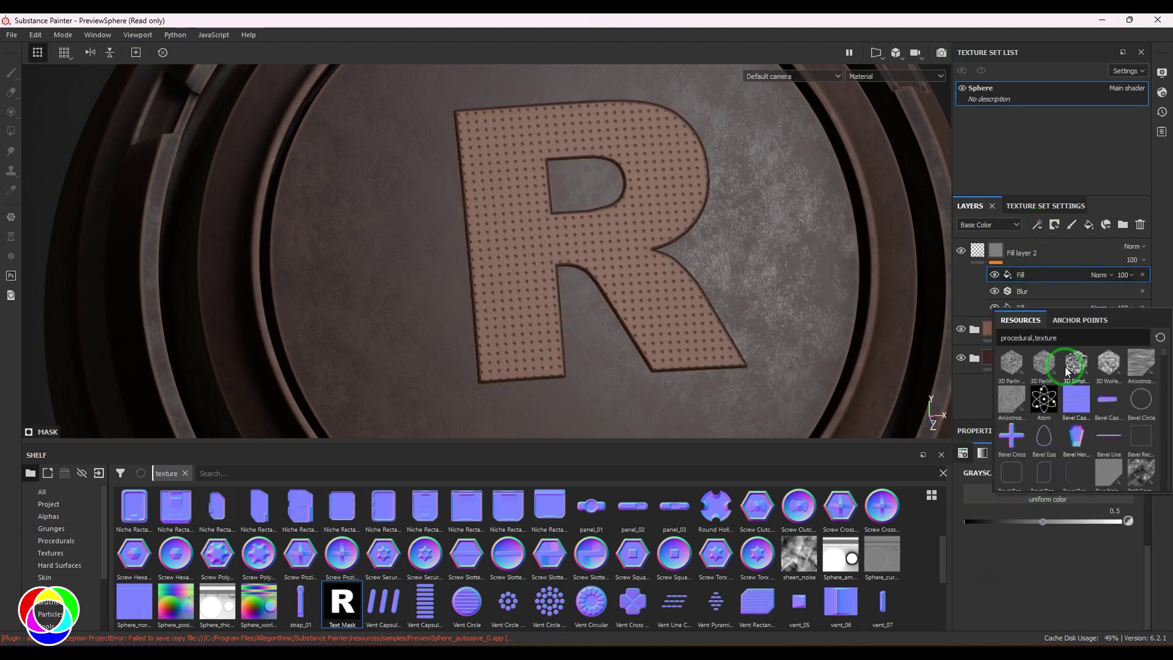
click(1078, 321)
click(1039, 338)
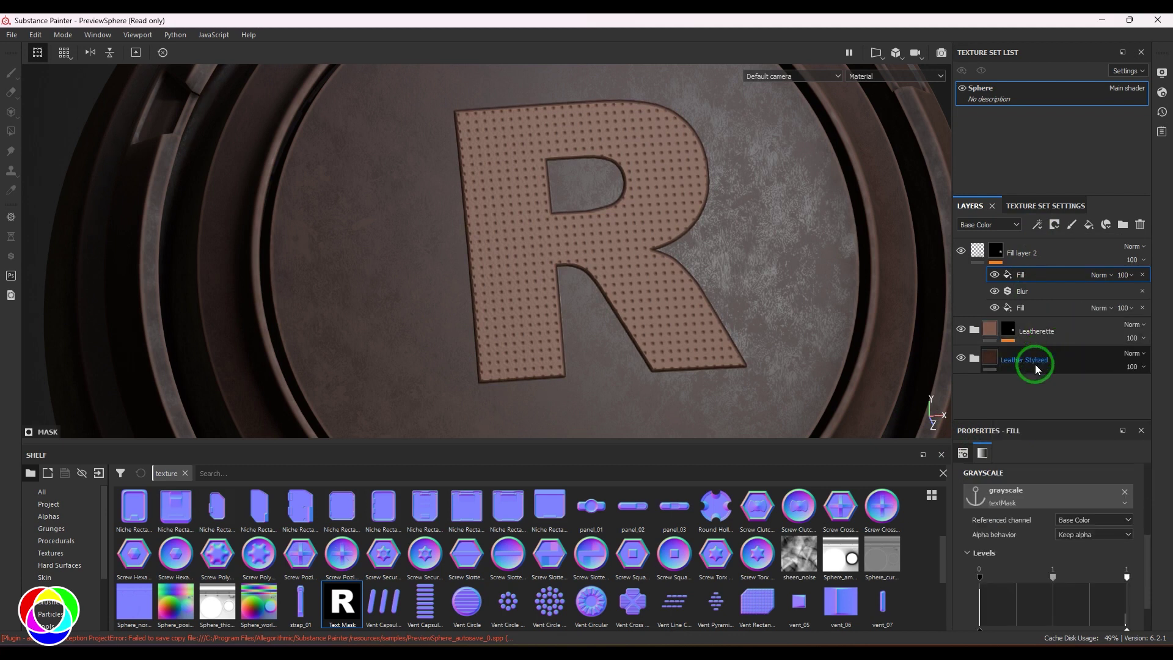
click(1097, 275)
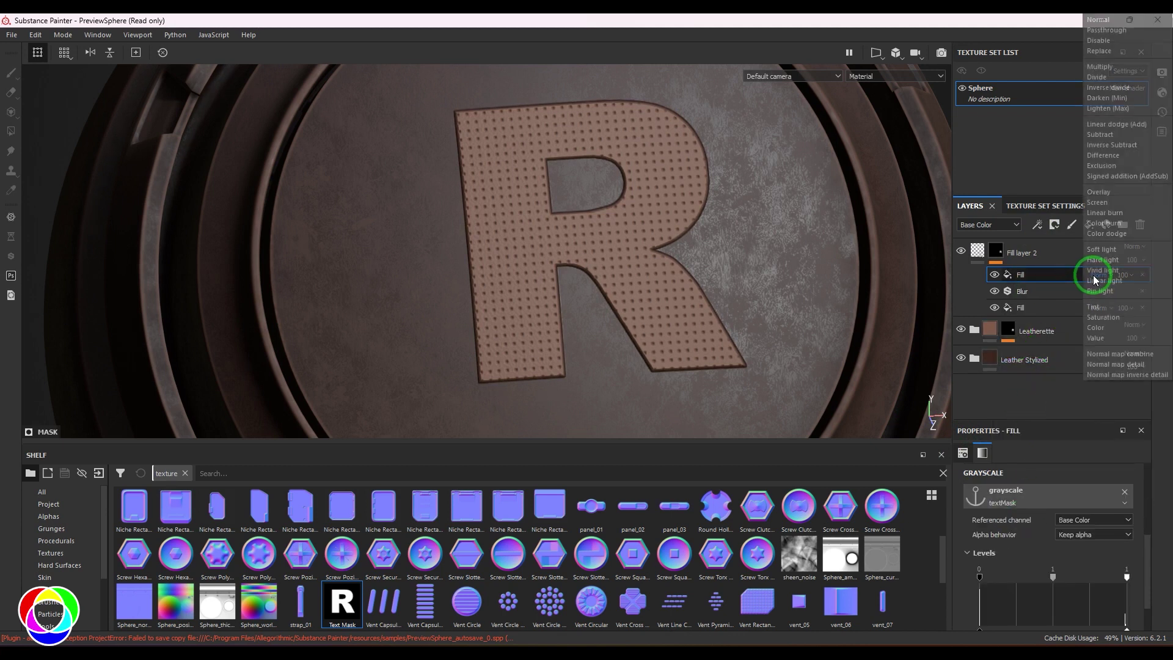
click(1103, 67)
alt+drag(657, 306, 634, 286)
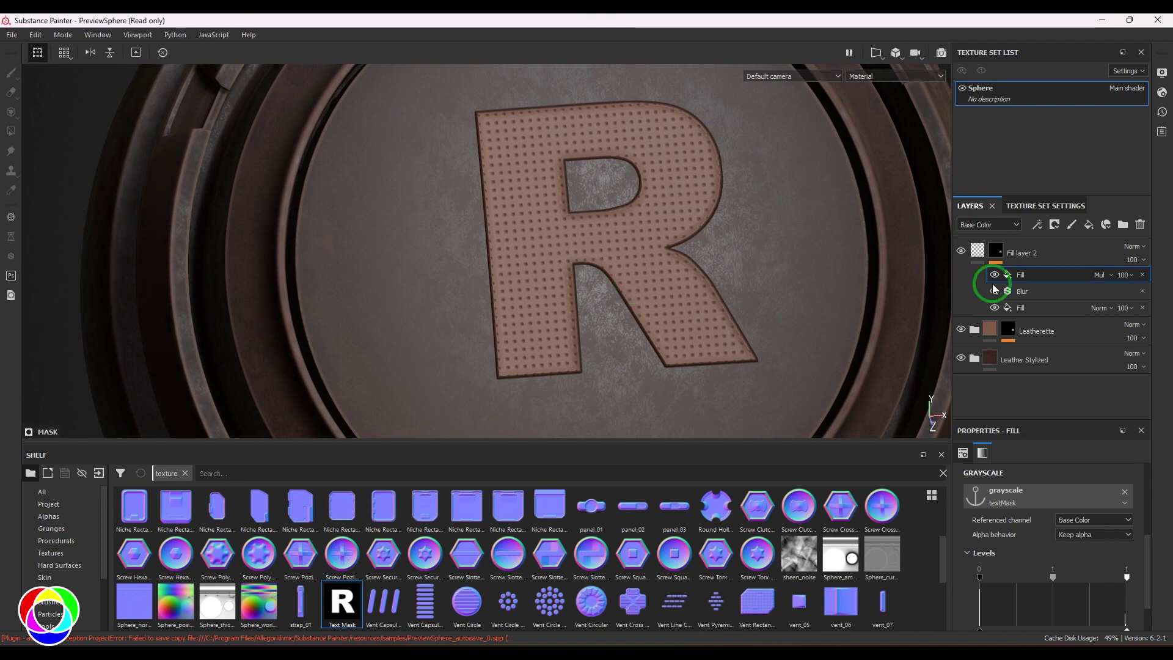
Add a new fill layer above Fill layer 2 and leave only its color and height channels enabled.
click(980, 253)
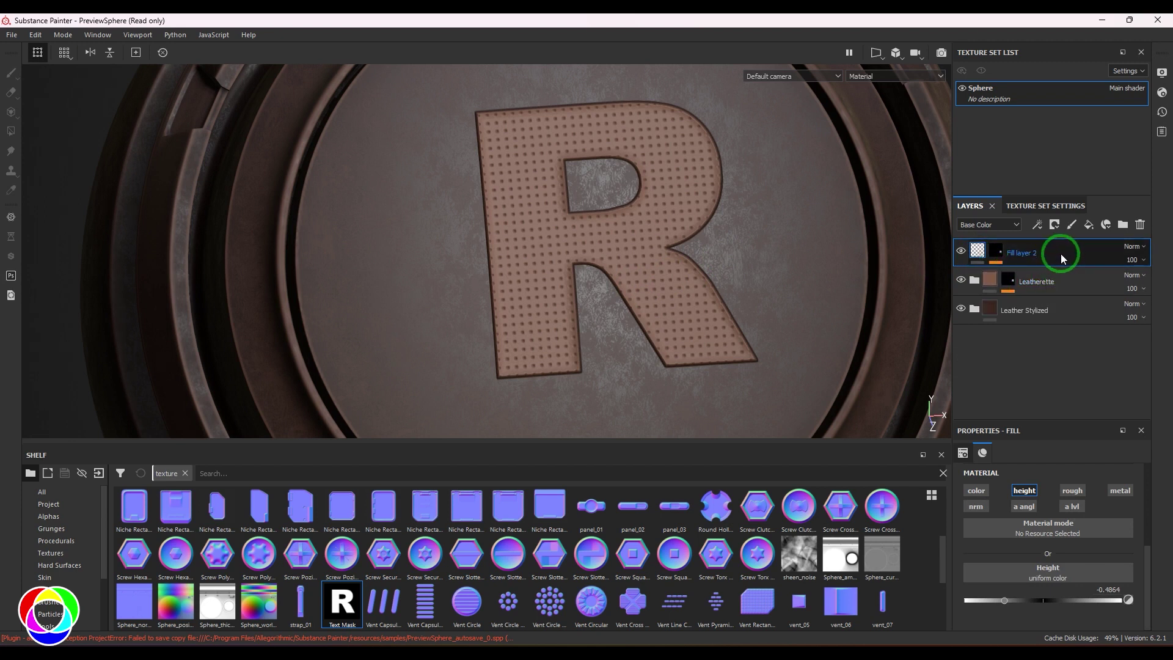
click(1089, 225)
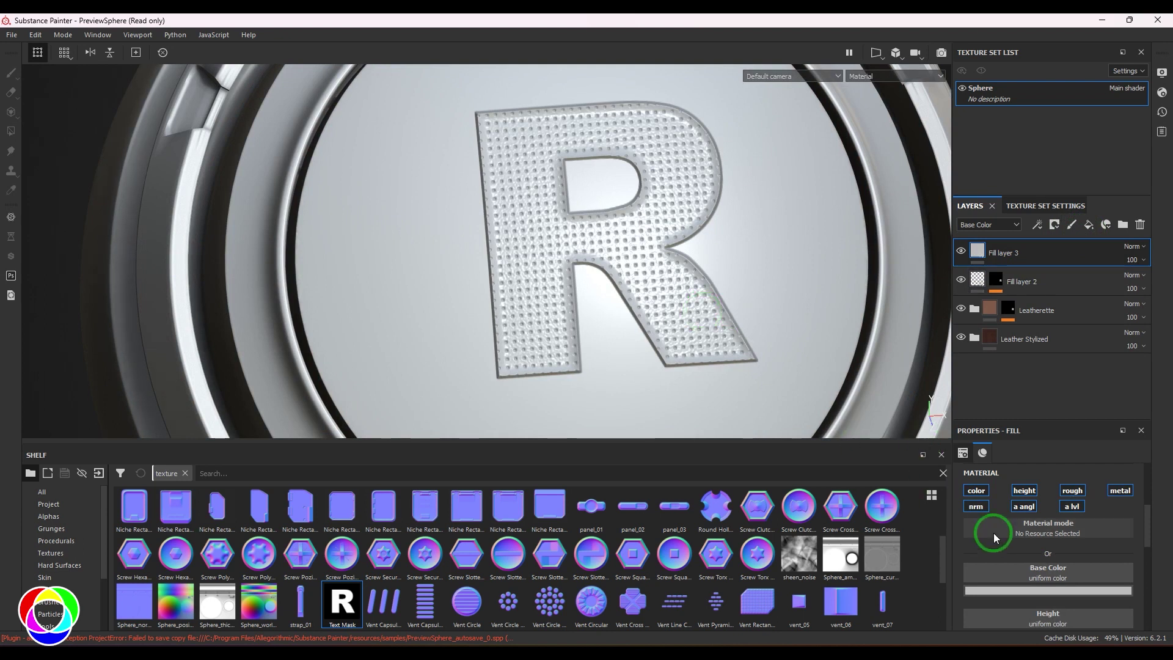
click(976, 506)
click(1024, 506)
click(1072, 506)
click(1084, 495)
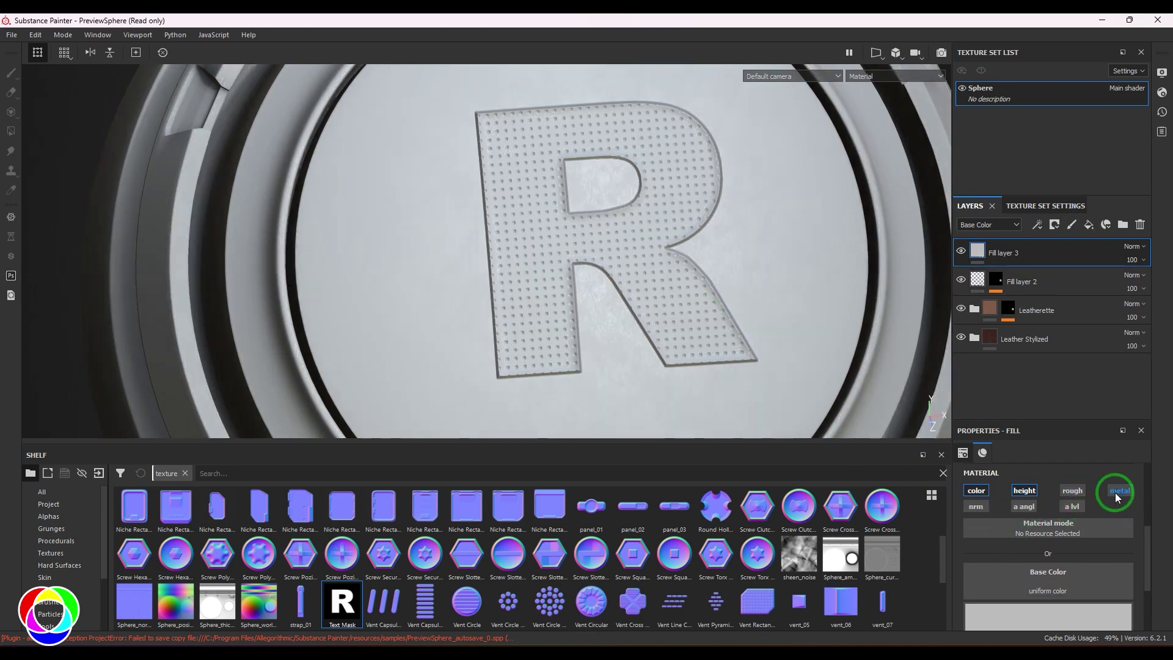
click(1116, 493)
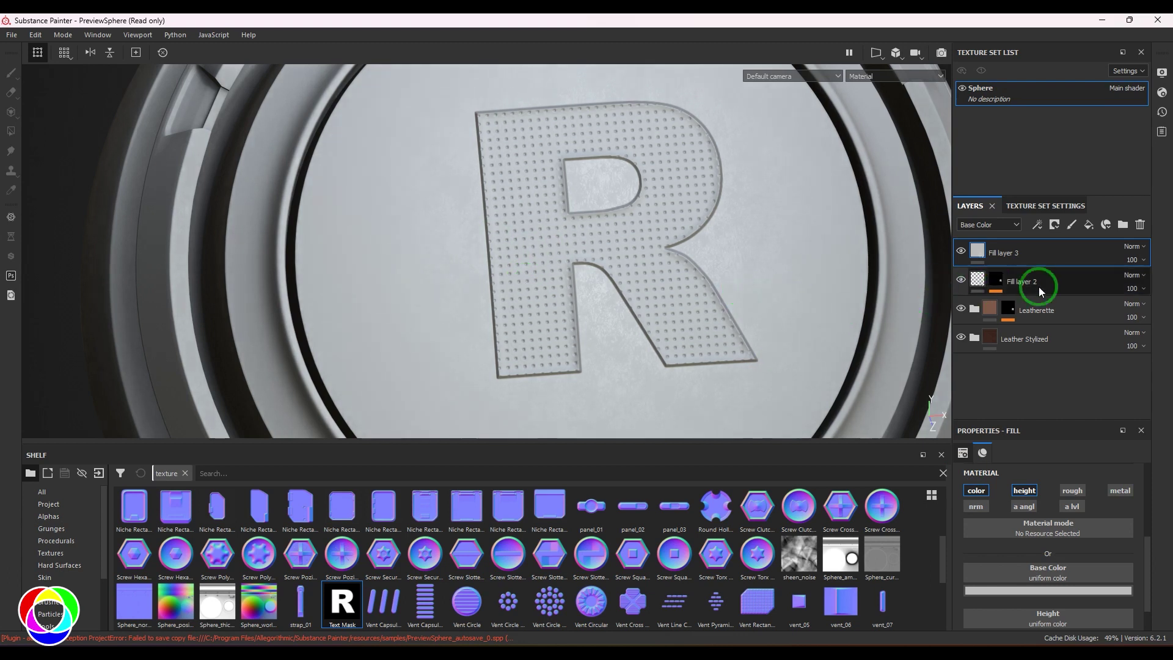
Give Fill layer 3 a white mask with a fill effect that uses the textMask anchor point as its grayscale source.
click(1039, 225)
click(1061, 240)
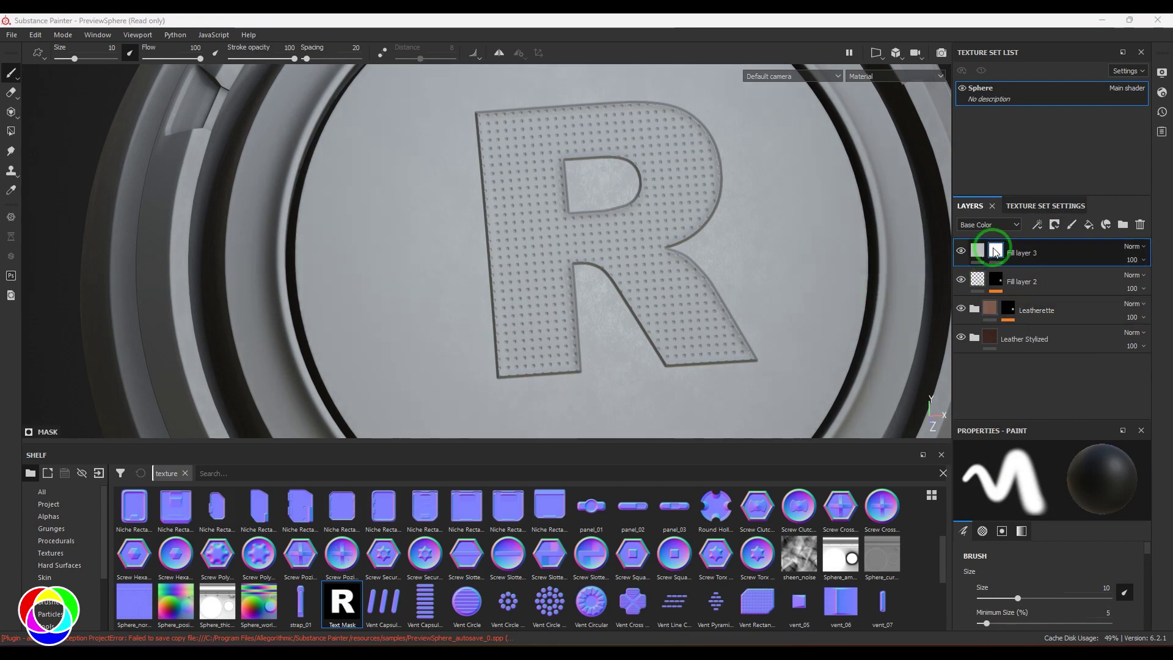
click(1038, 224)
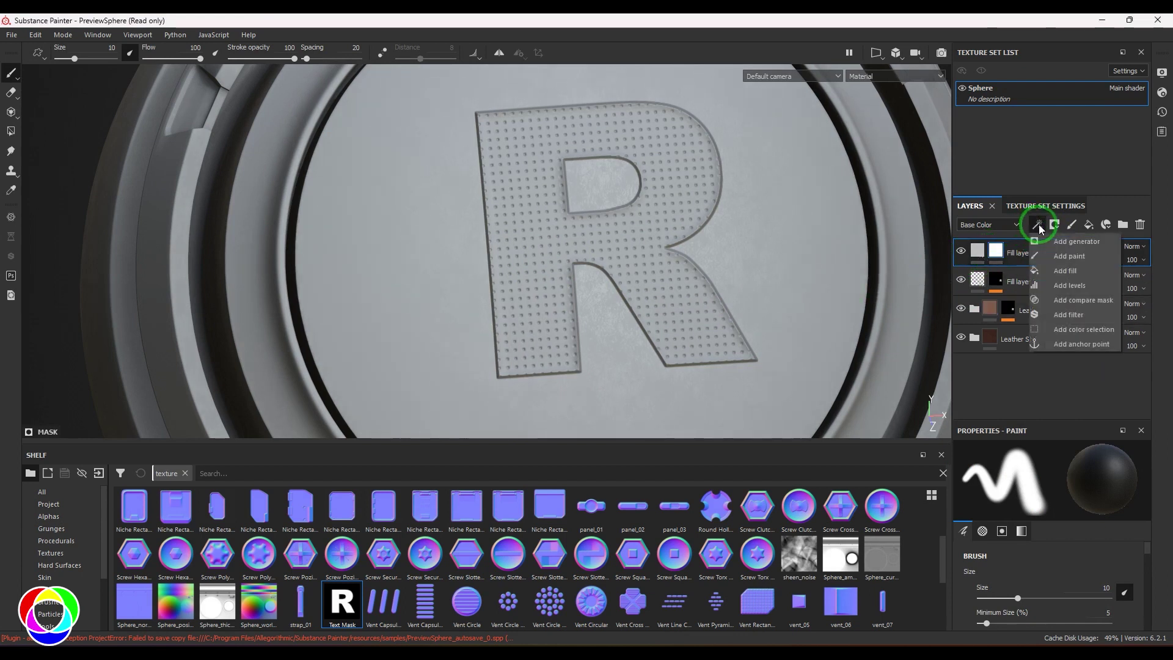
click(1069, 270)
click(1034, 486)
click(1079, 320)
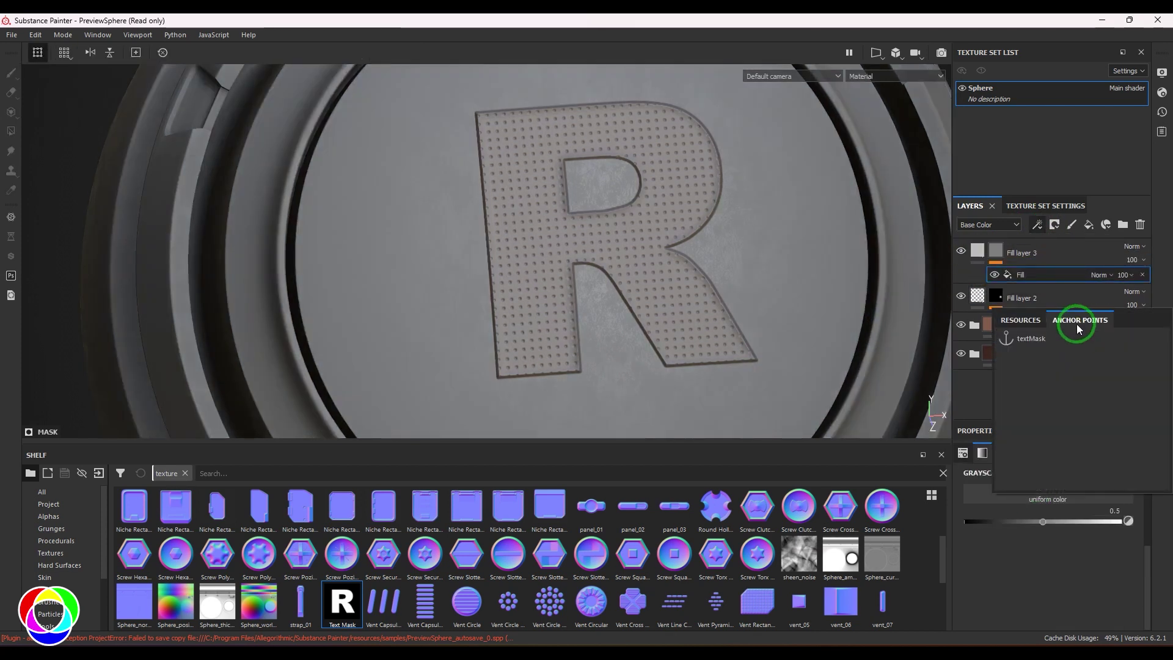
click(1046, 339)
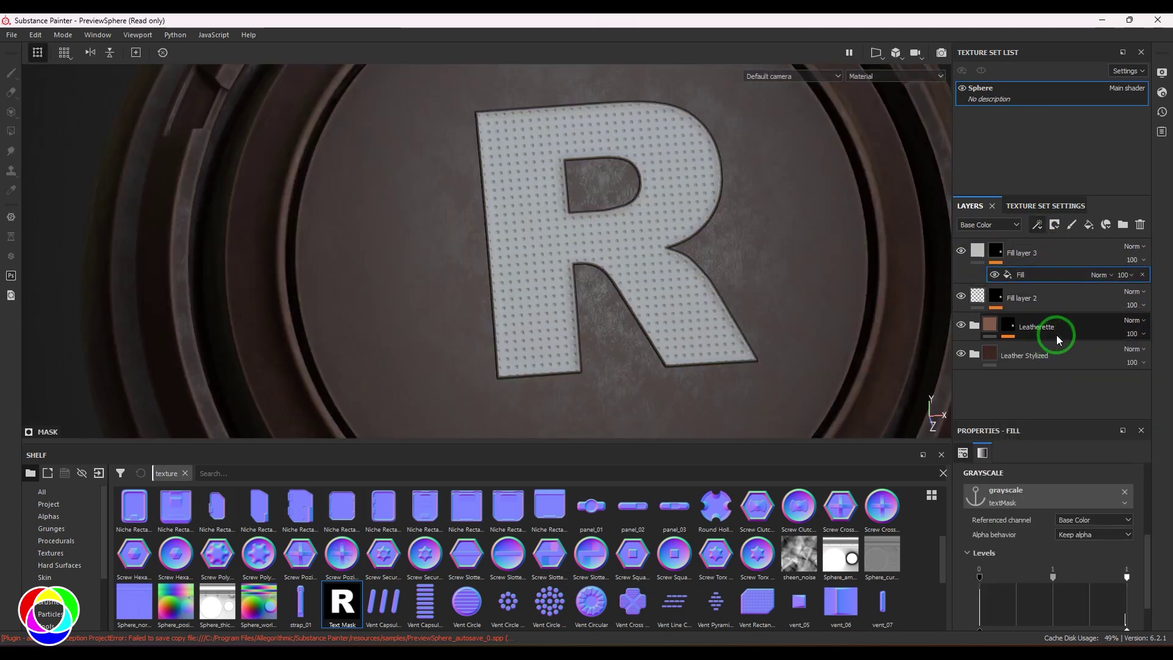
Add a generator above the fill effect in the mask of Fill layer 3 and load Auto Stitcher into it.
click(1037, 225)
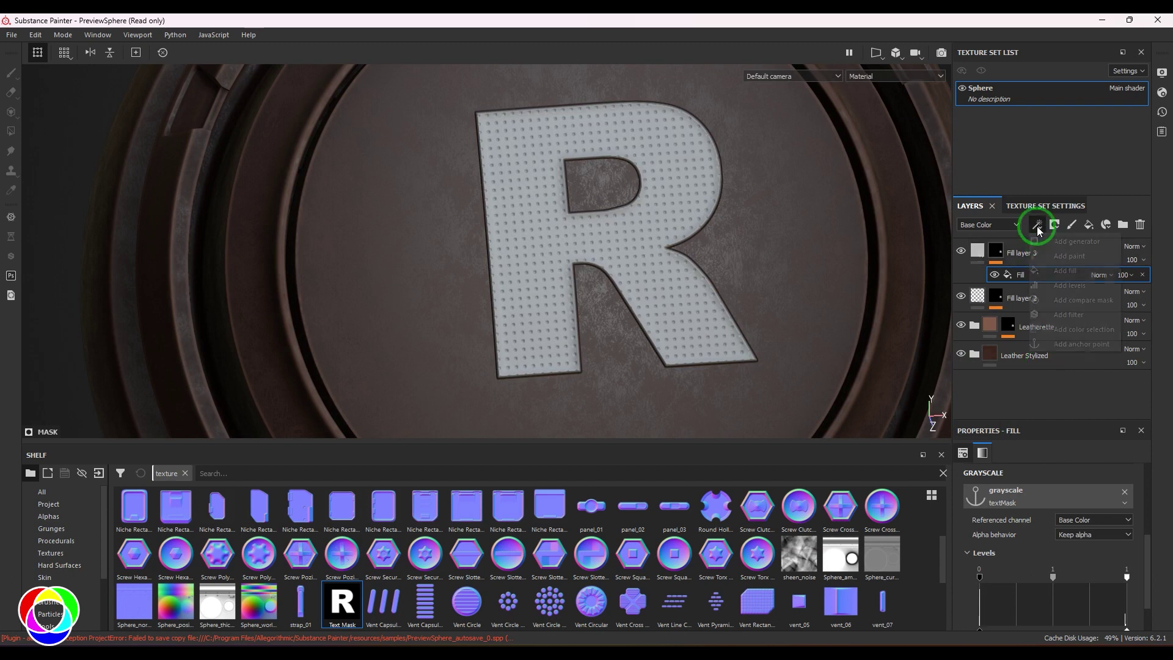
click(1064, 241)
click(1062, 472)
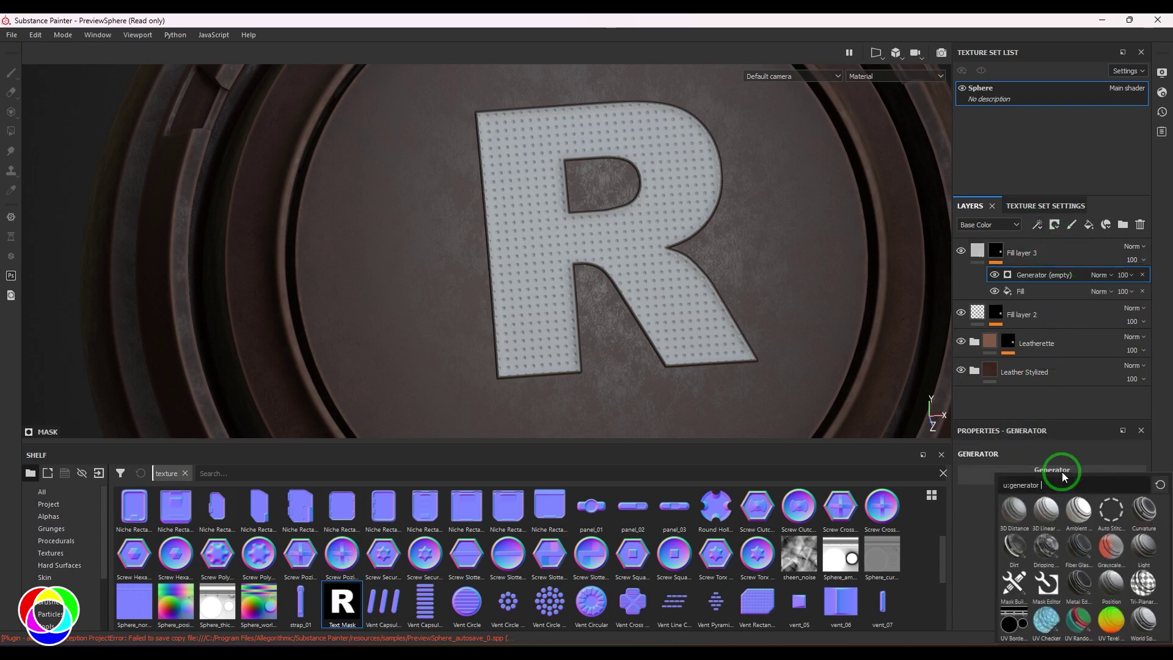
click(1111, 512)
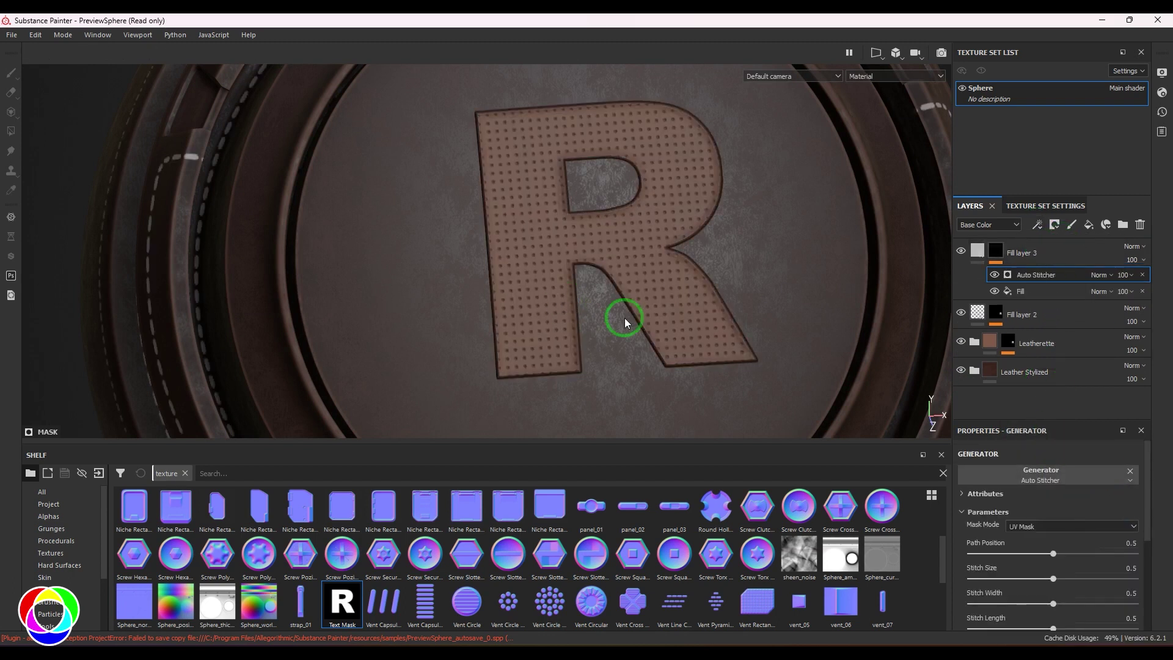
scroll(596, 244, down, 5)
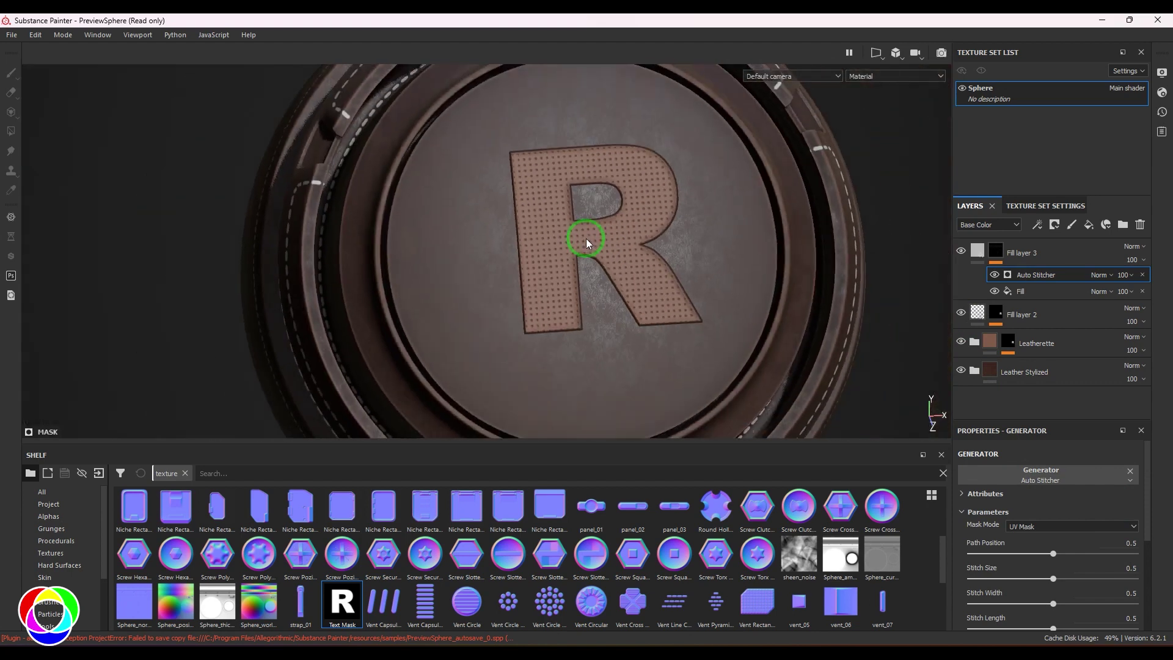
alt+drag(589, 244, 577, 275)
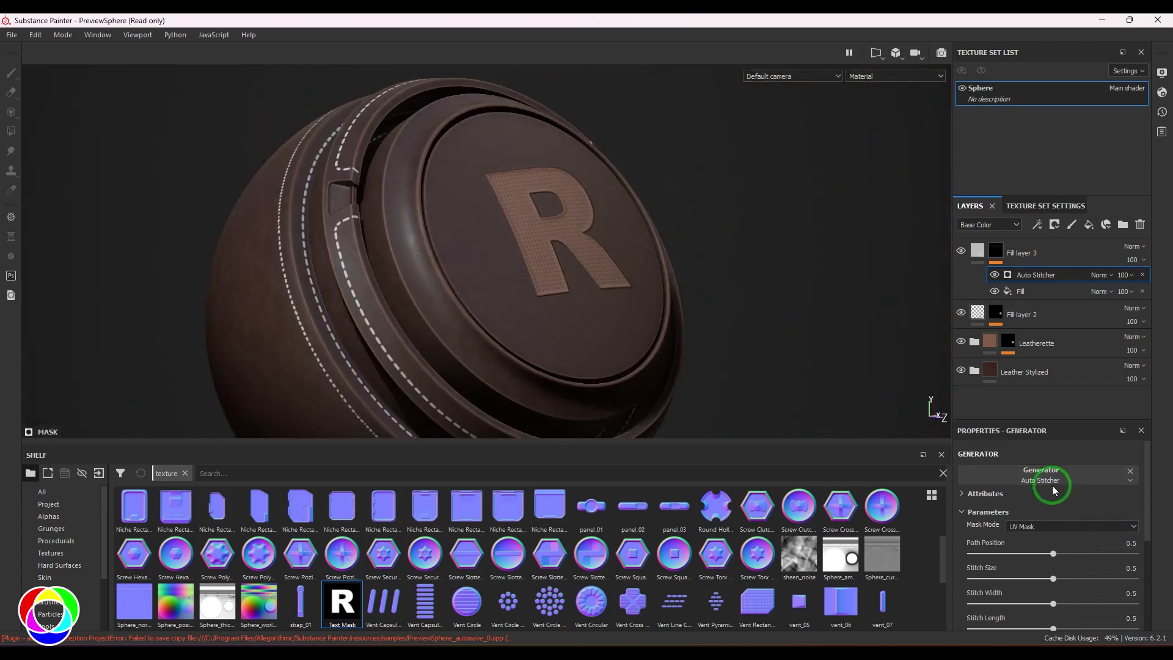
Try the Curvature mask mode on the Auto Stitcher generator, and set the mask mode to Custom Input.
click(1036, 526)
click(1037, 541)
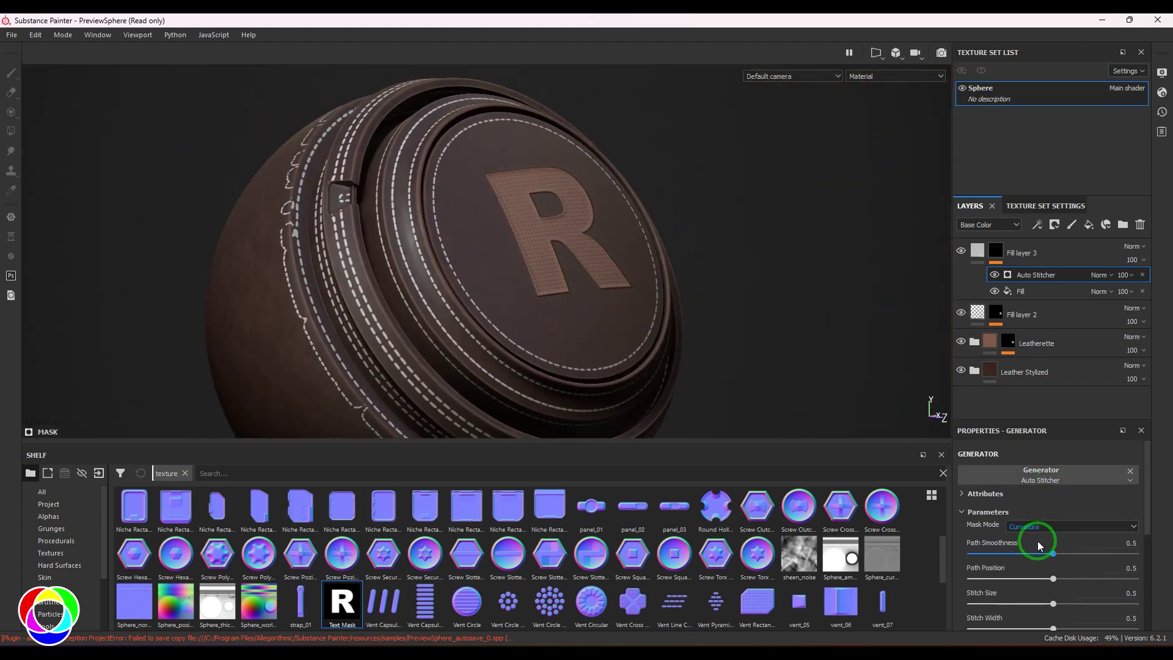
click(1043, 525)
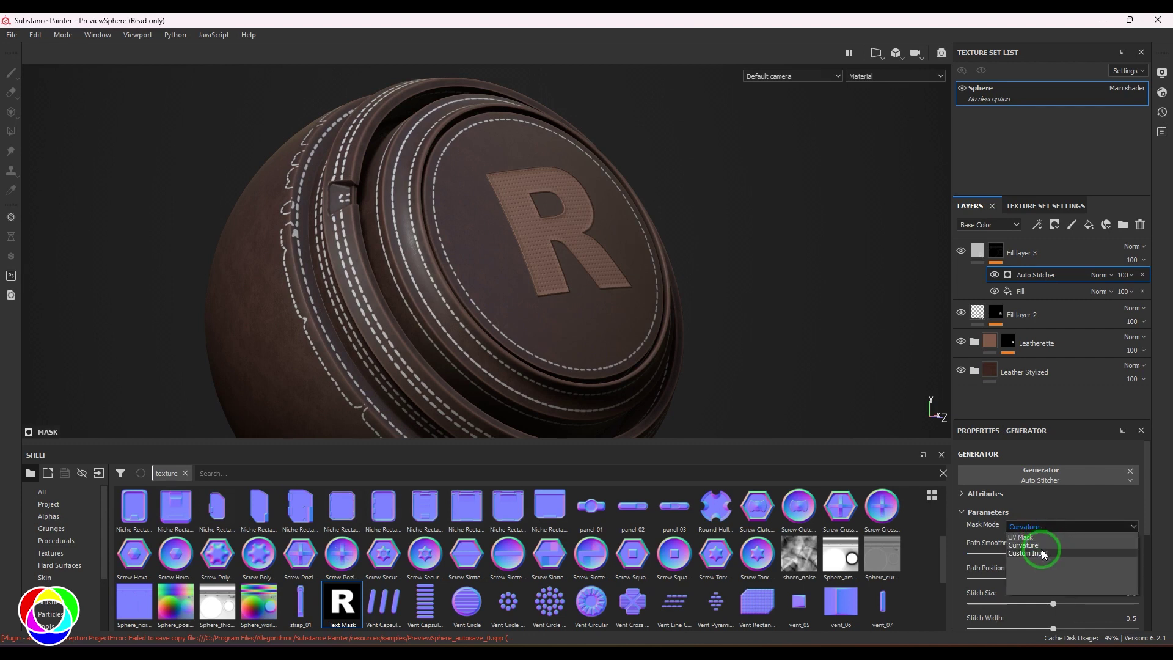
click(1044, 553)
alt+drag(702, 283, 544, 296)
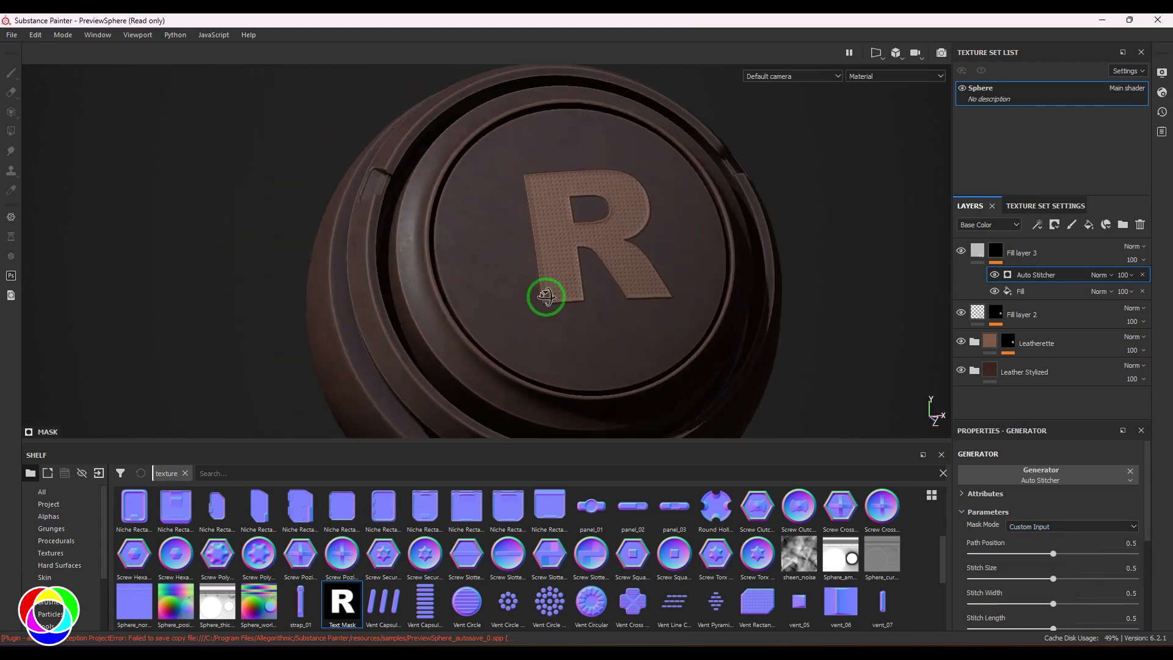
alt+right_drag(640, 278, 768, 359)
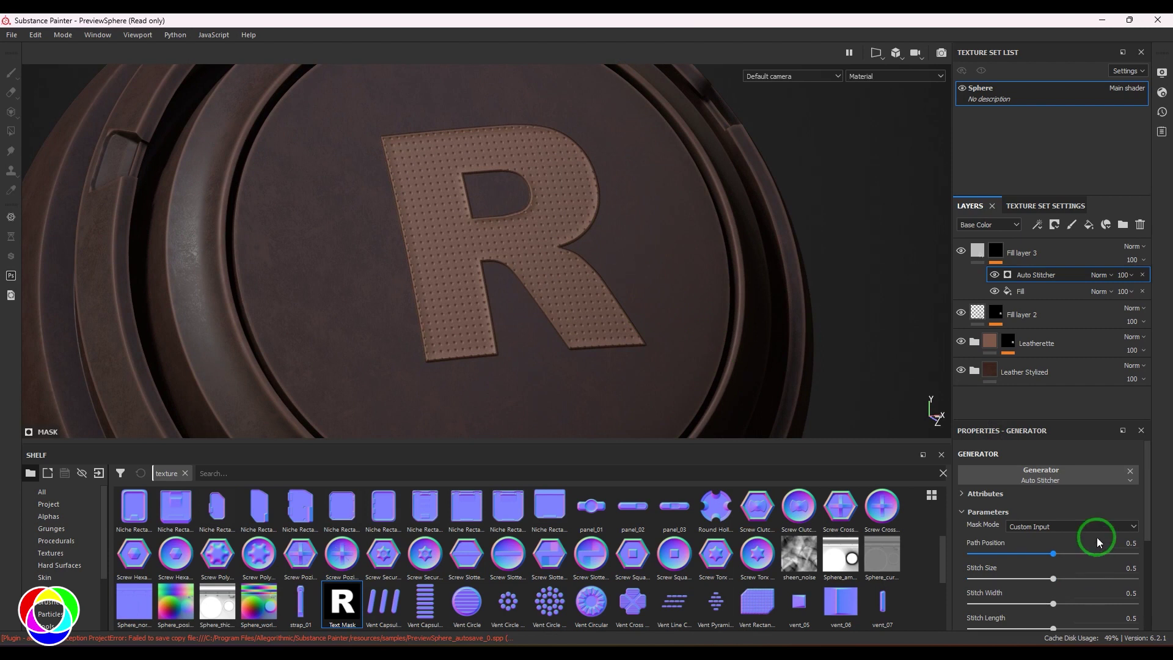
Assign the textMask anchor point to the Auto Stitcher's Custom Input image slot.
scroll(1091, 540, down, 3)
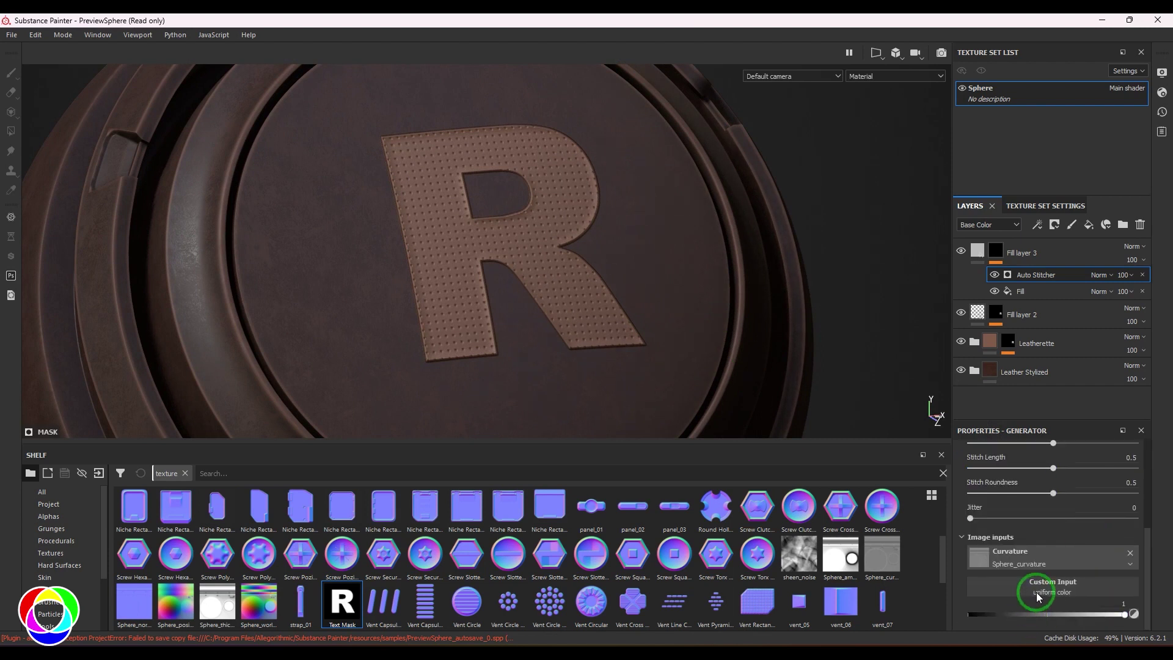
click(1063, 586)
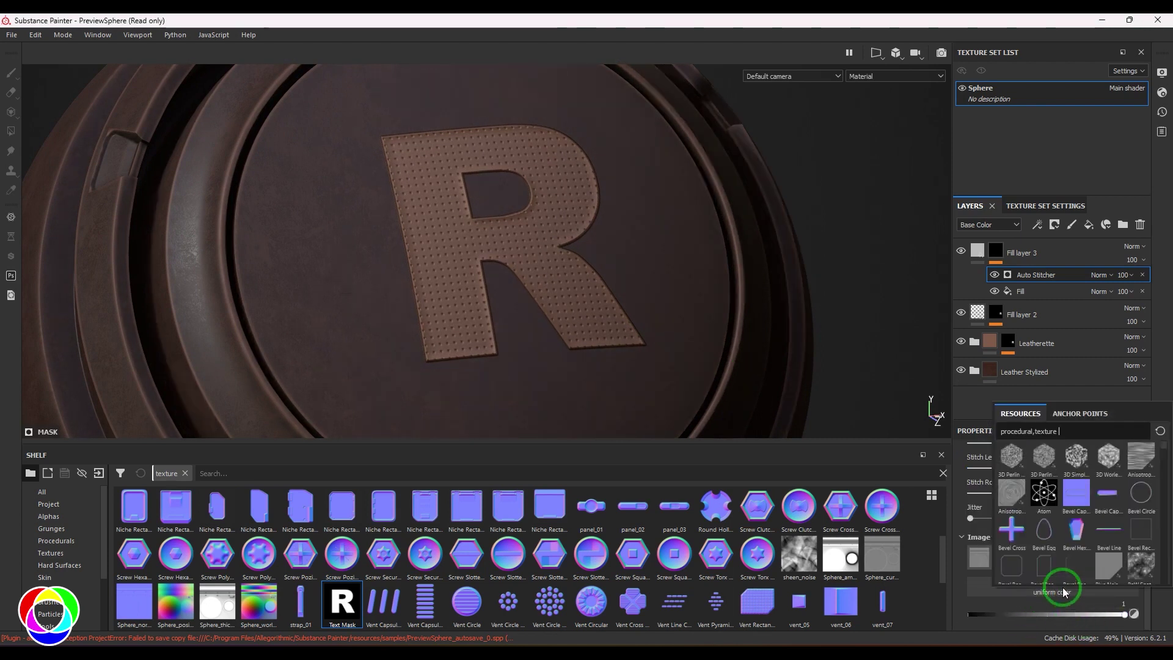
click(1080, 414)
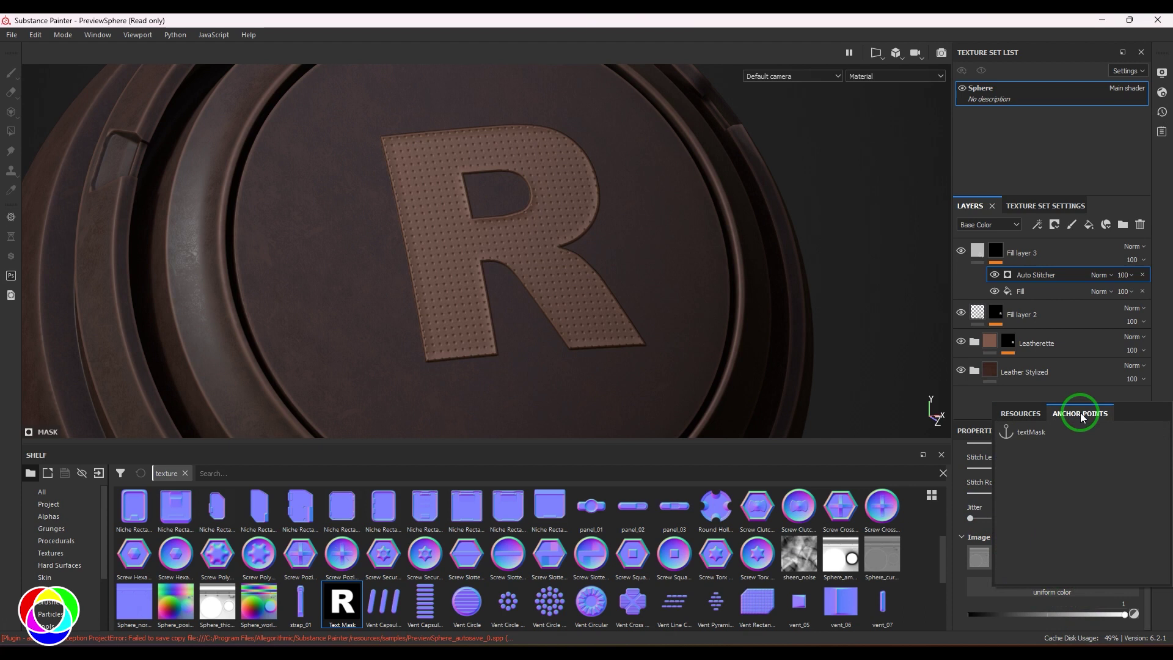
click(1023, 431)
alt+drag(573, 242, 603, 289)
scroll(615, 267, up, 1)
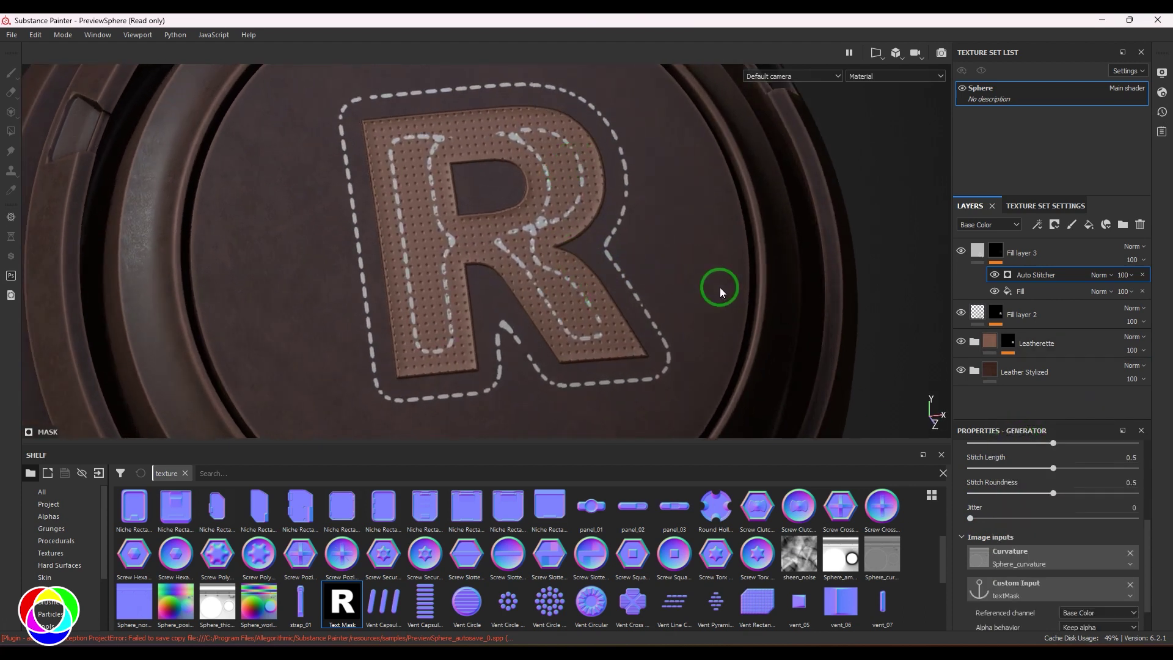
scroll(1070, 531, up, 5)
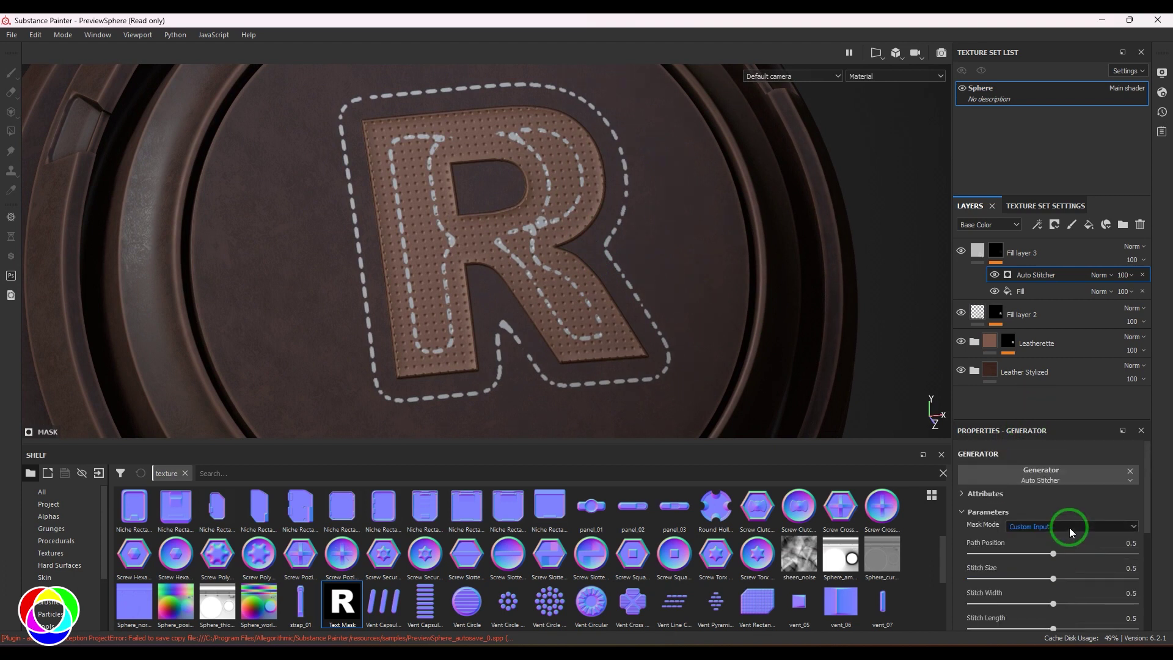
Set the Auto Stitcher's Path Position to 0, Stitch Size to 0.14, Stitch Width to 0.2 and Stitch Length to 0.29.
drag(1053, 554, 986, 569)
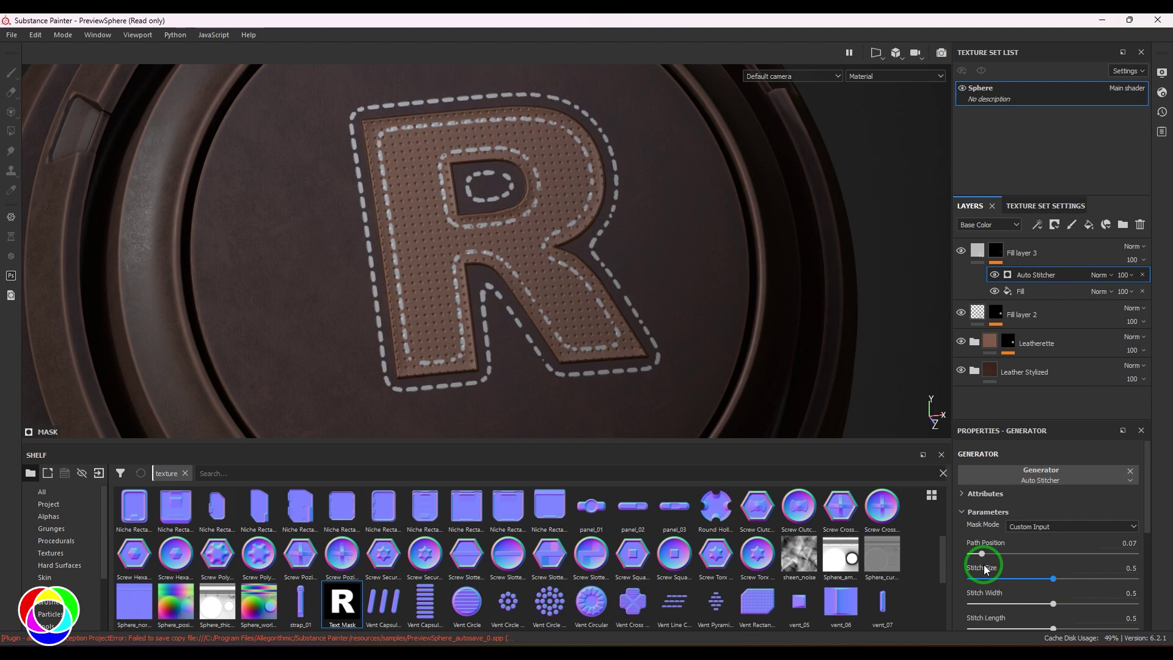
drag(977, 553, 971, 556)
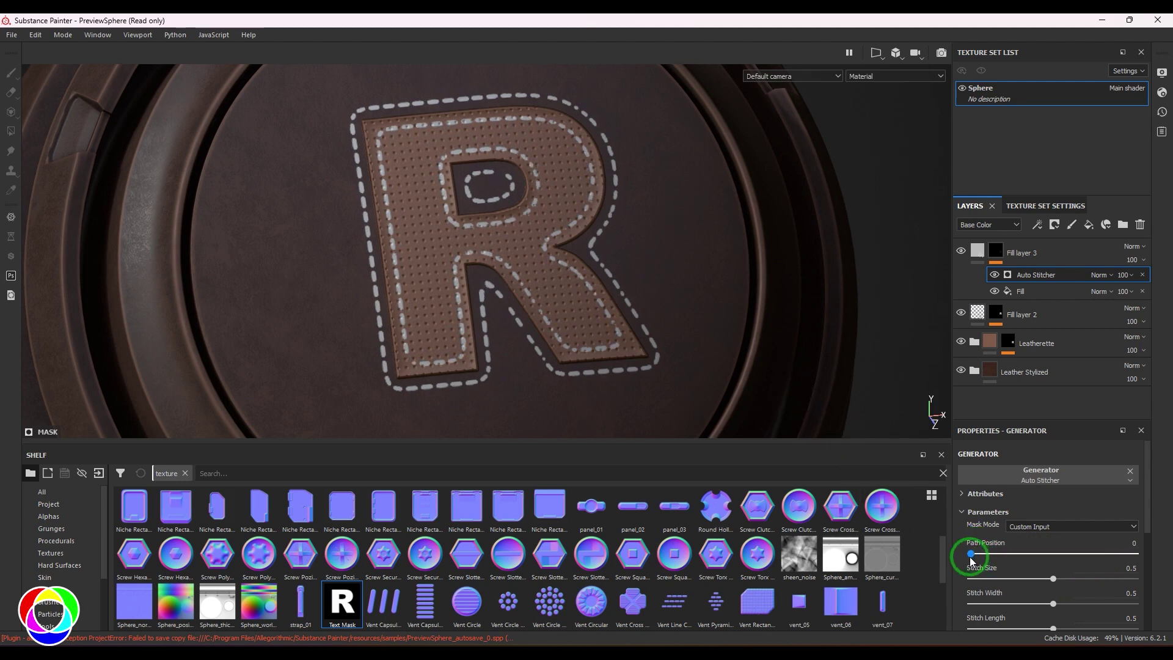
click(1051, 603)
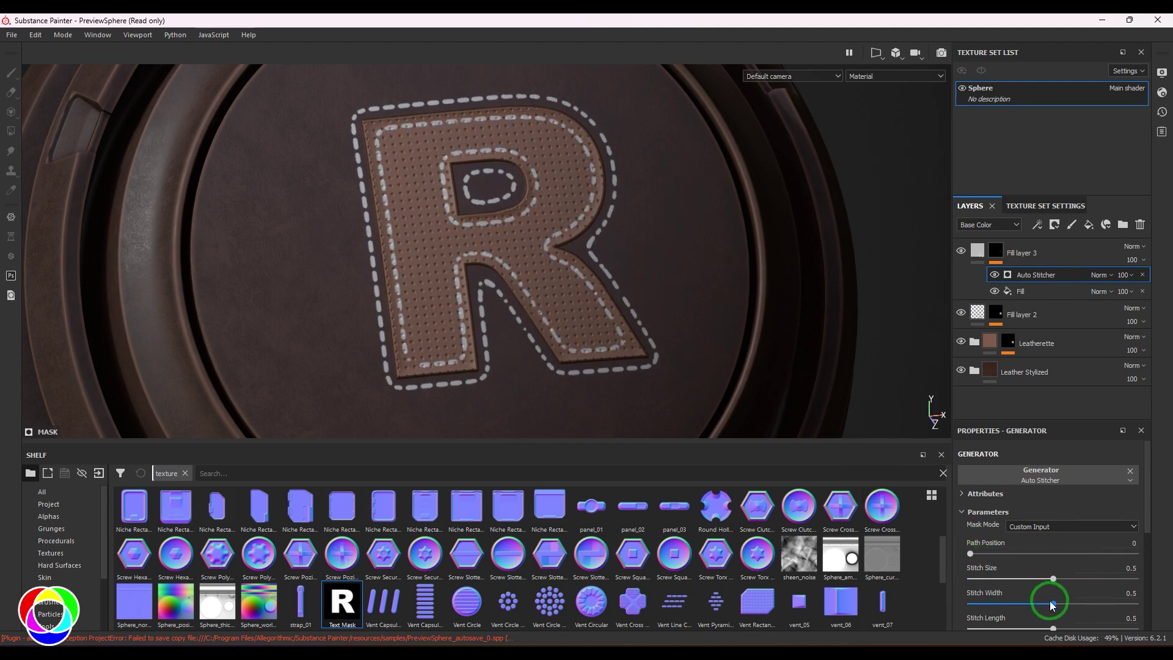
drag(1050, 603, 1021, 628)
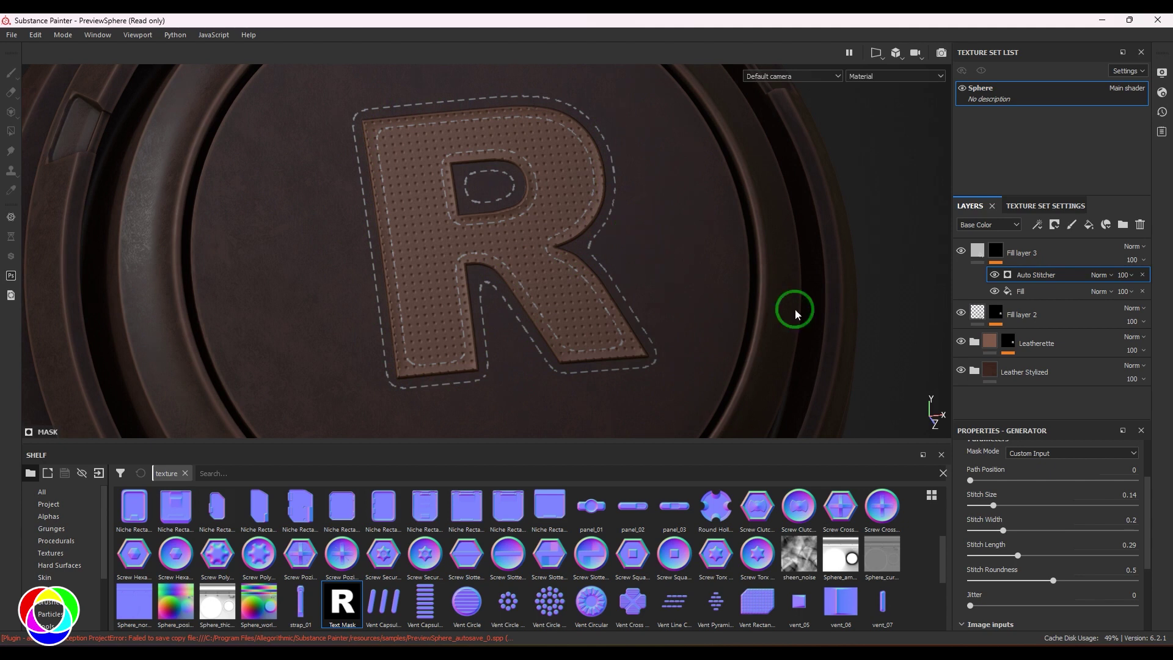
Display Fill layer 3's mask and add a fill effect above the Auto Stitcher that uses the textMask anchor point as its grayscale source.
alt+click(994, 250)
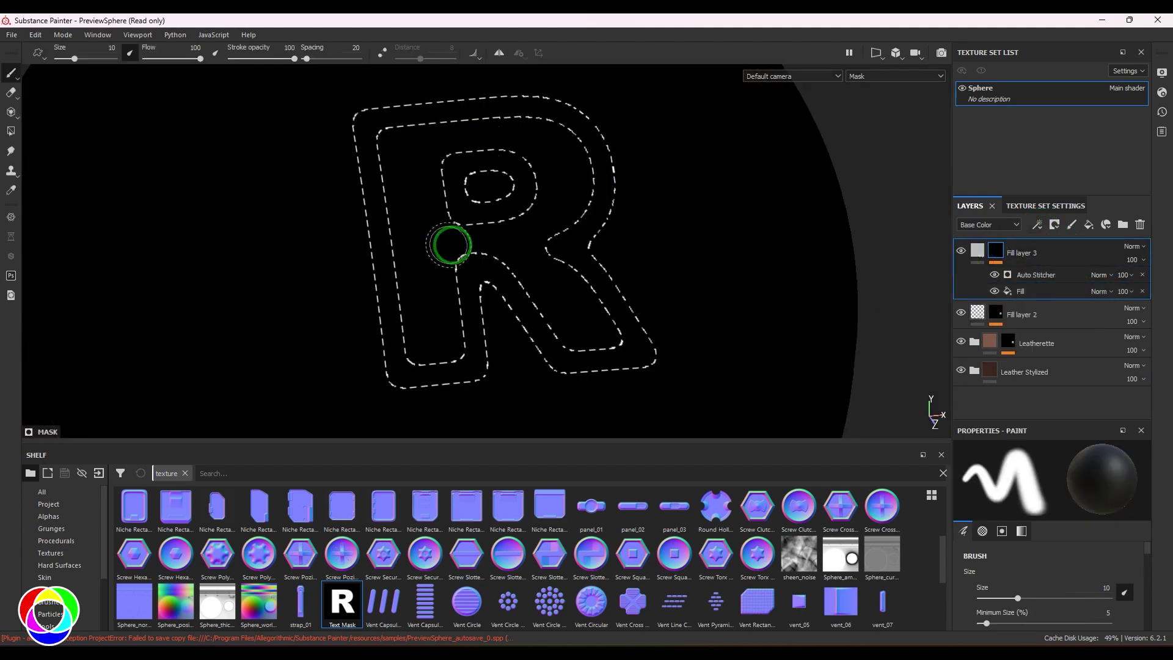
click(1054, 275)
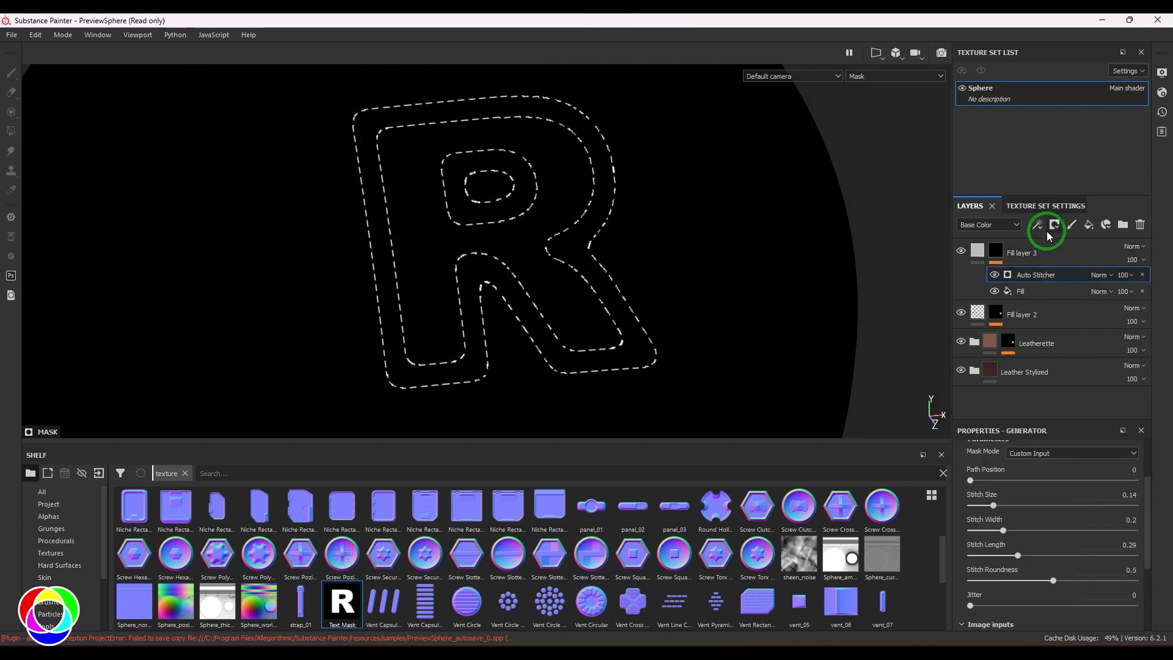
click(1049, 232)
click(1058, 273)
click(1016, 497)
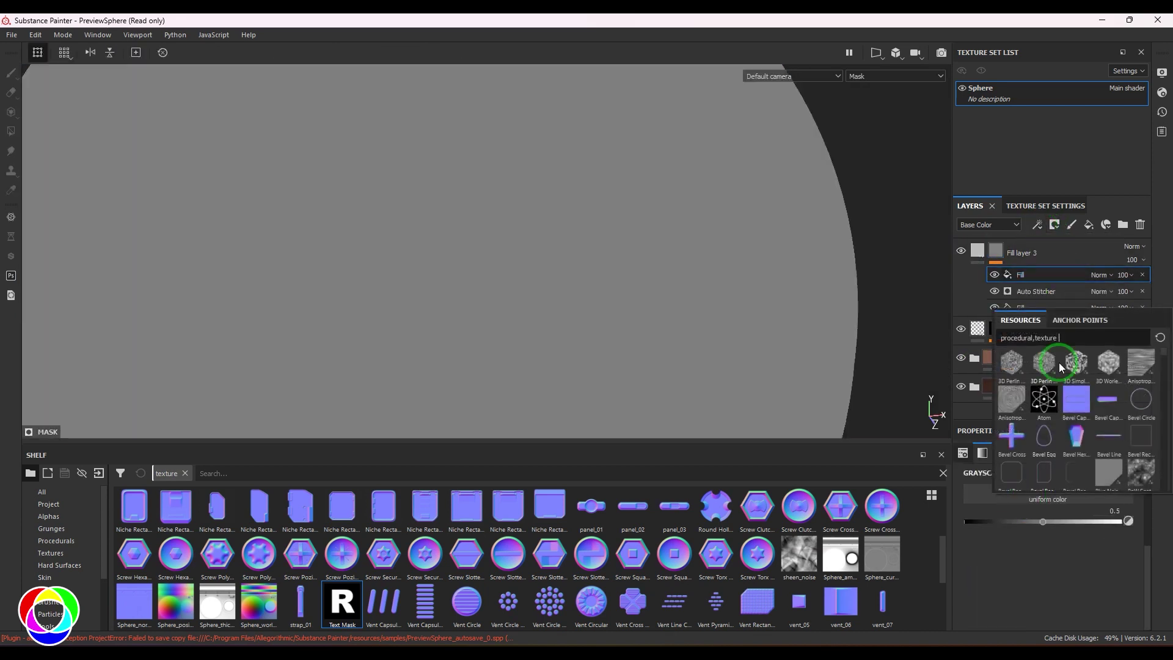
click(1073, 320)
click(1034, 335)
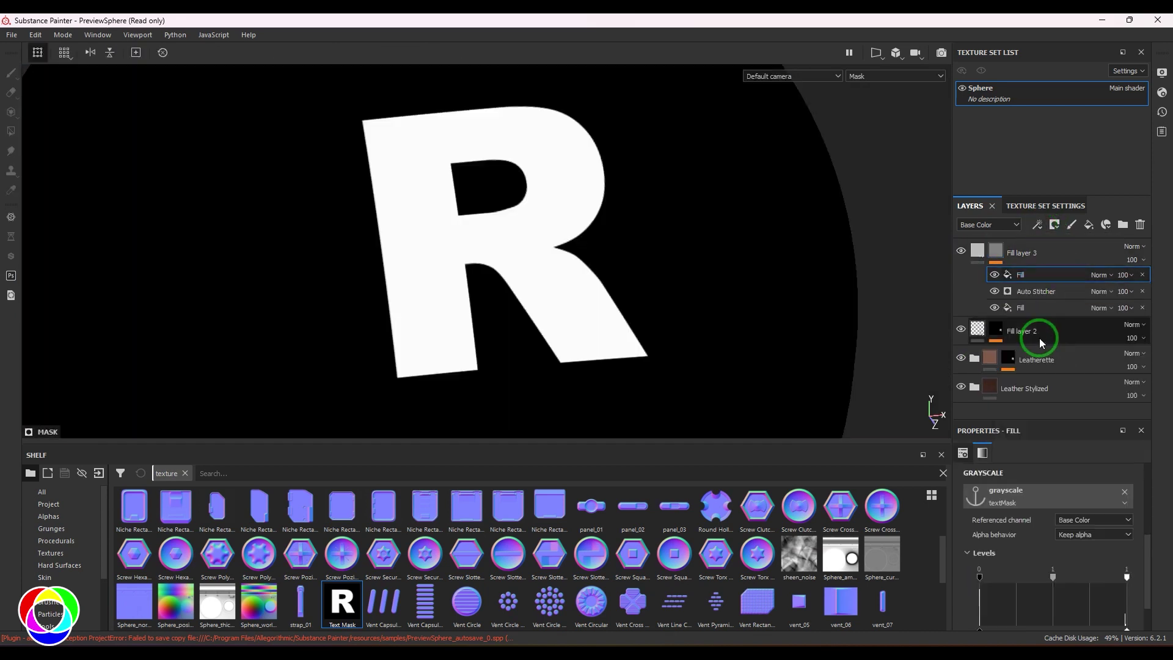
Set the top fill effect's blend mode to Multiply and return the viewport to the material view.
click(1096, 277)
click(1097, 116)
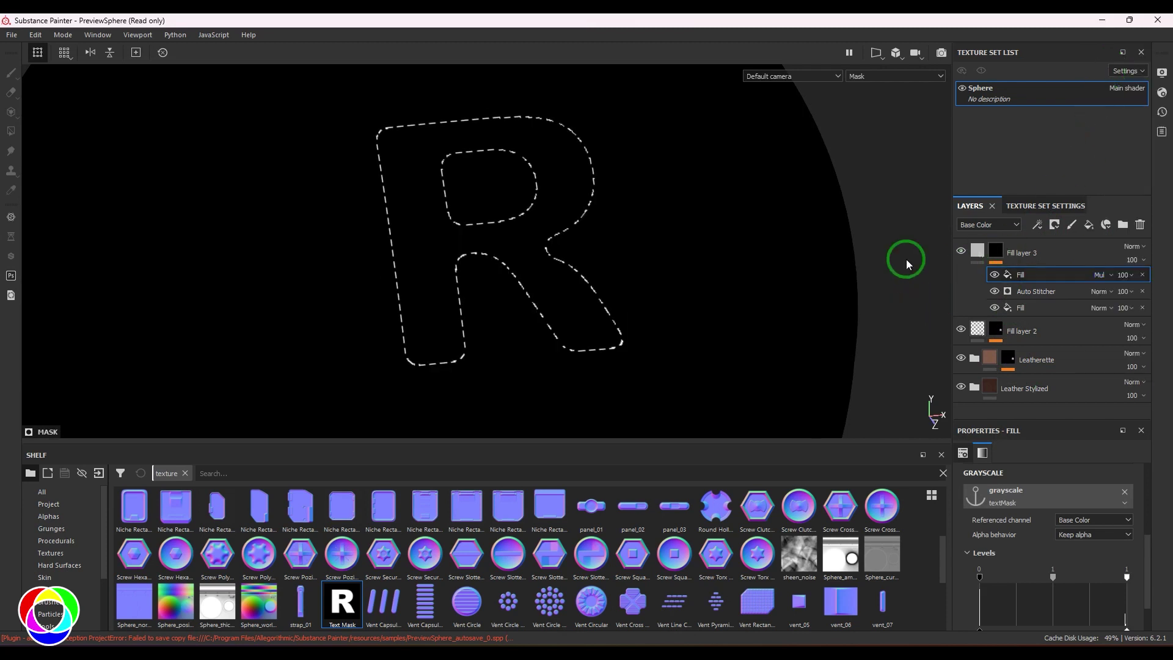
key(m)
alt+drag(533, 228, 613, 294)
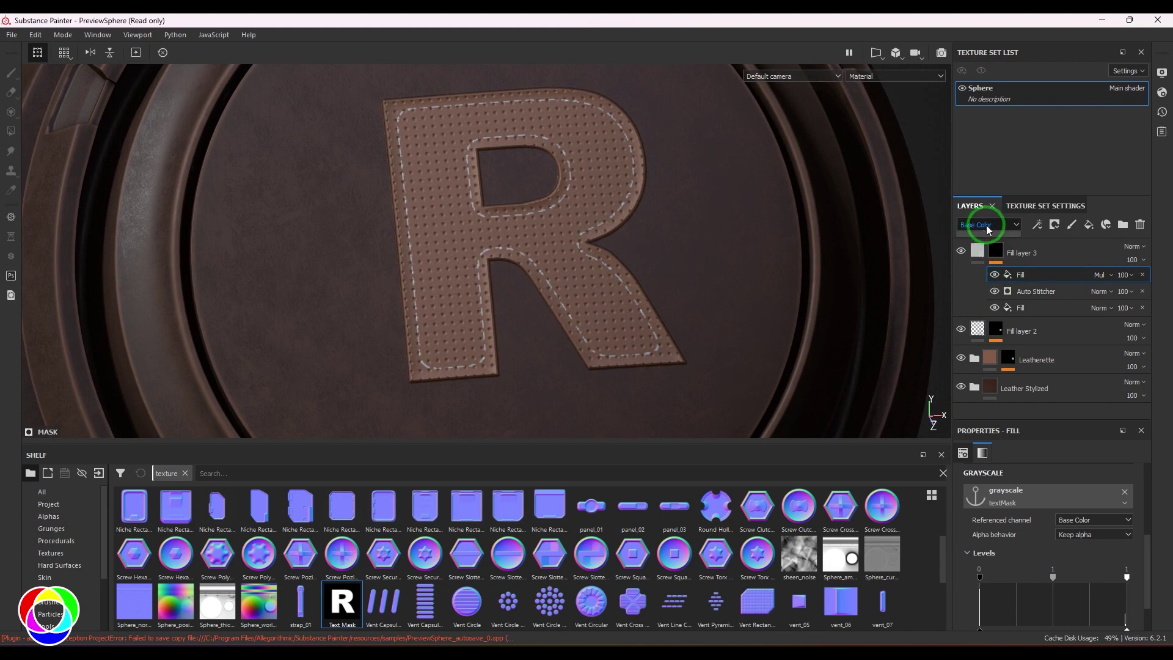
Switch the layer stack to the Height channel and set Fill layer 3's blend mode to Normal.
click(988, 224)
click(988, 245)
click(1131, 247)
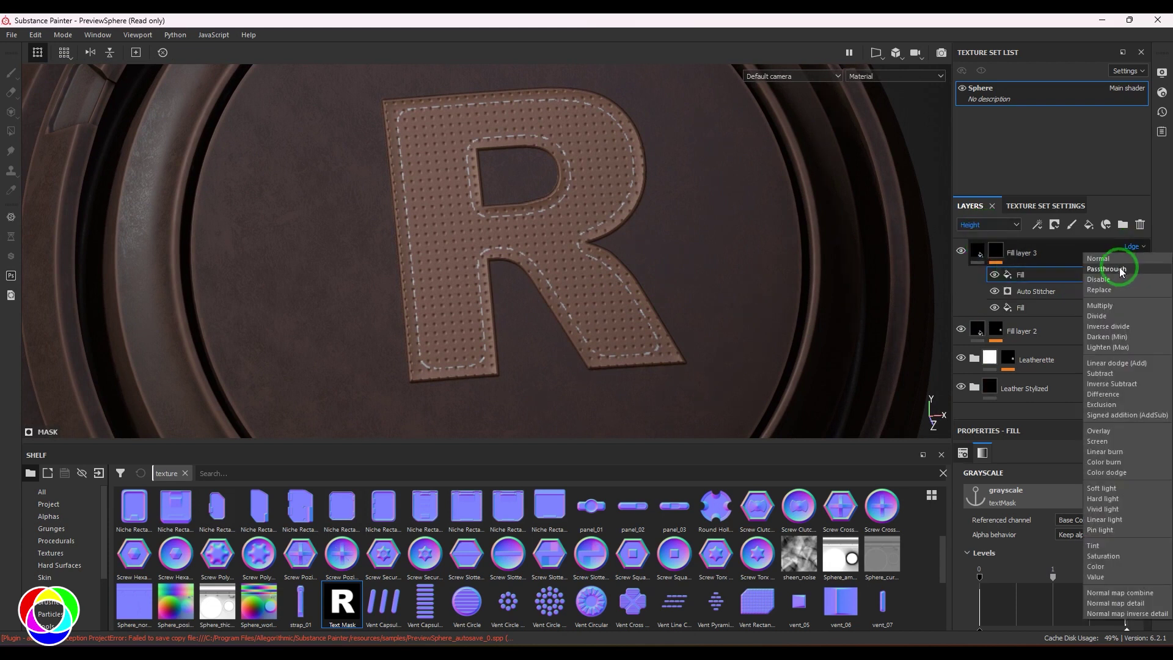
click(1110, 305)
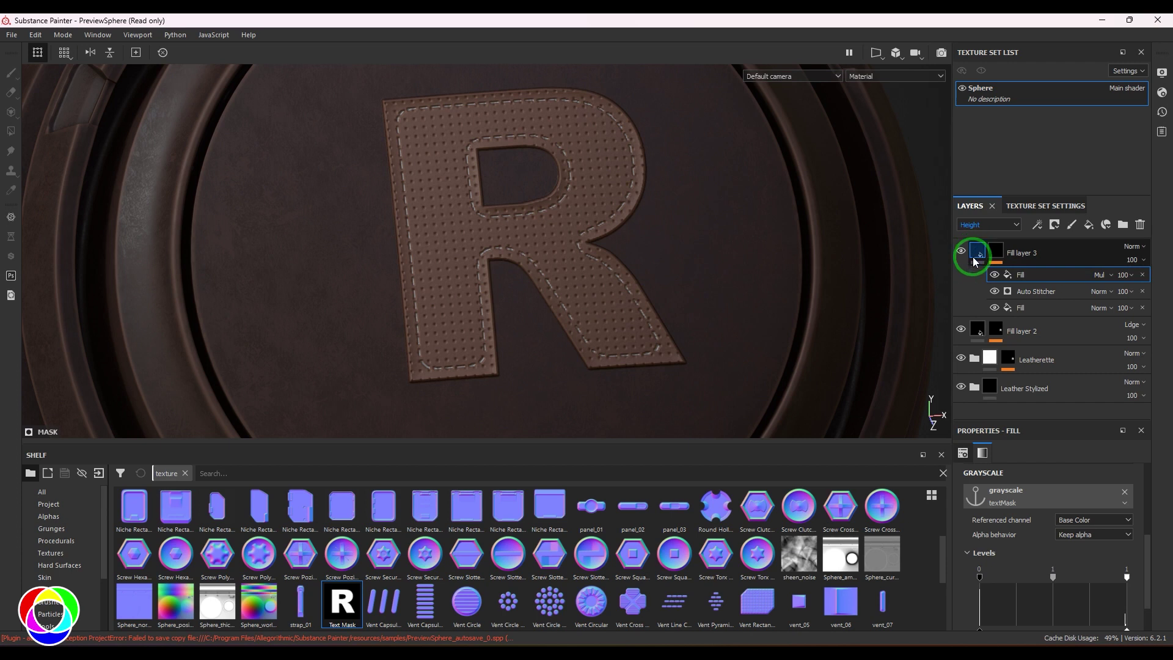
Set the Height value of Fill layer 3 to 1 and check the stitch relief under rotated lighting.
click(978, 252)
scroll(1035, 547, down, 2)
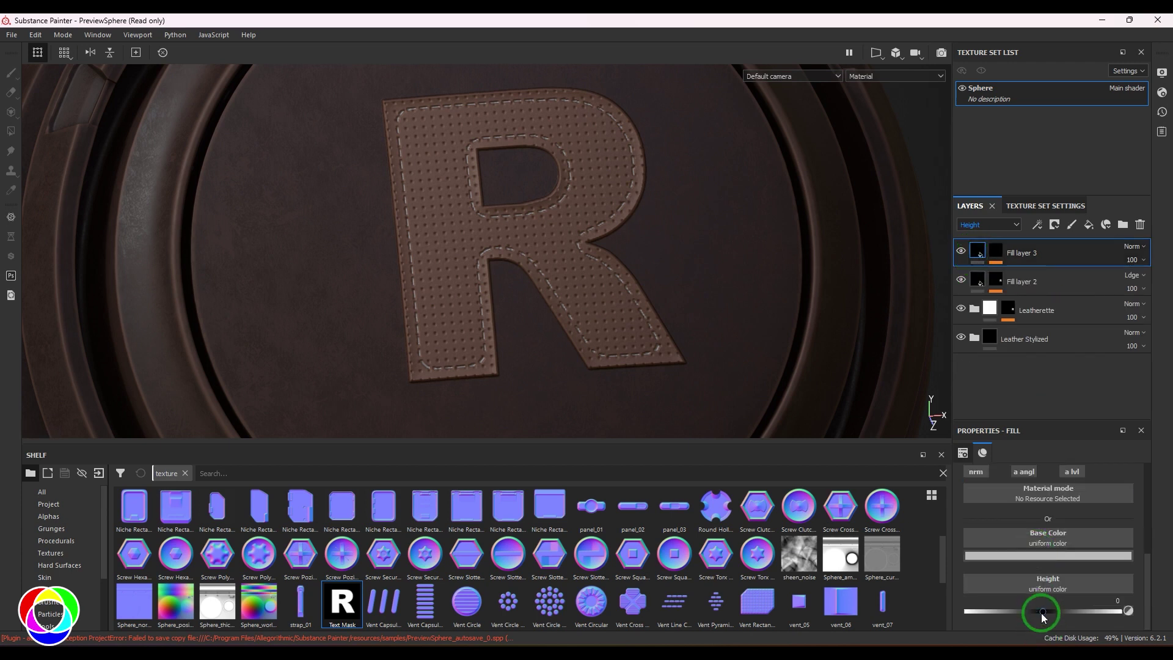
drag(1043, 614, 1143, 529)
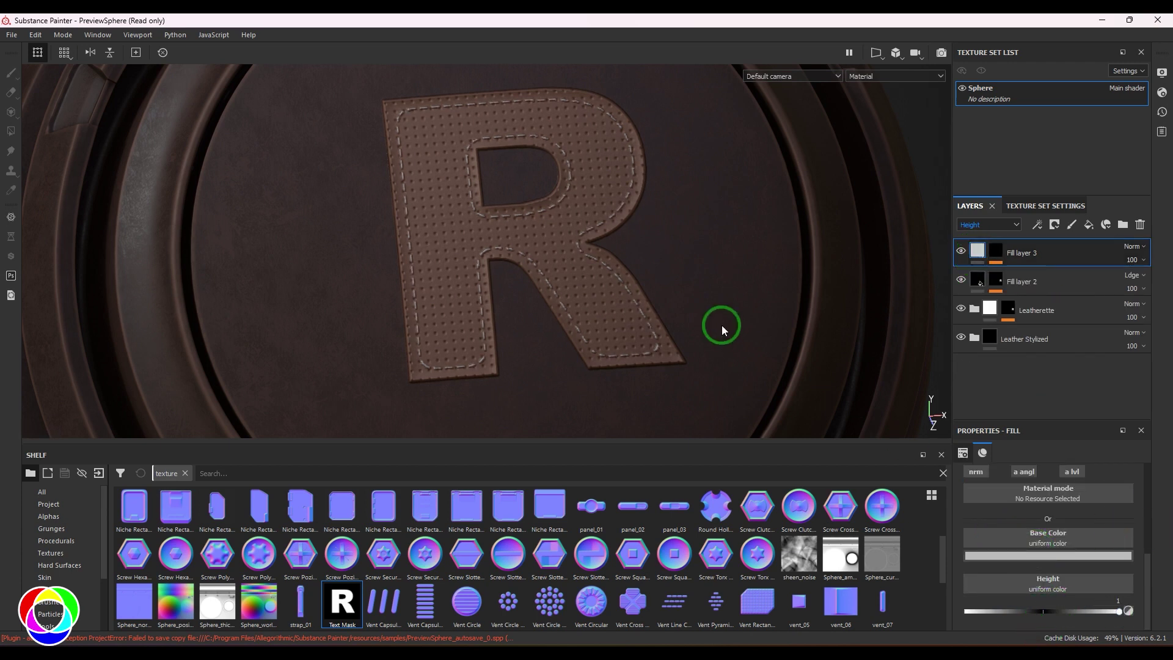
alt+drag(604, 301, 629, 284)
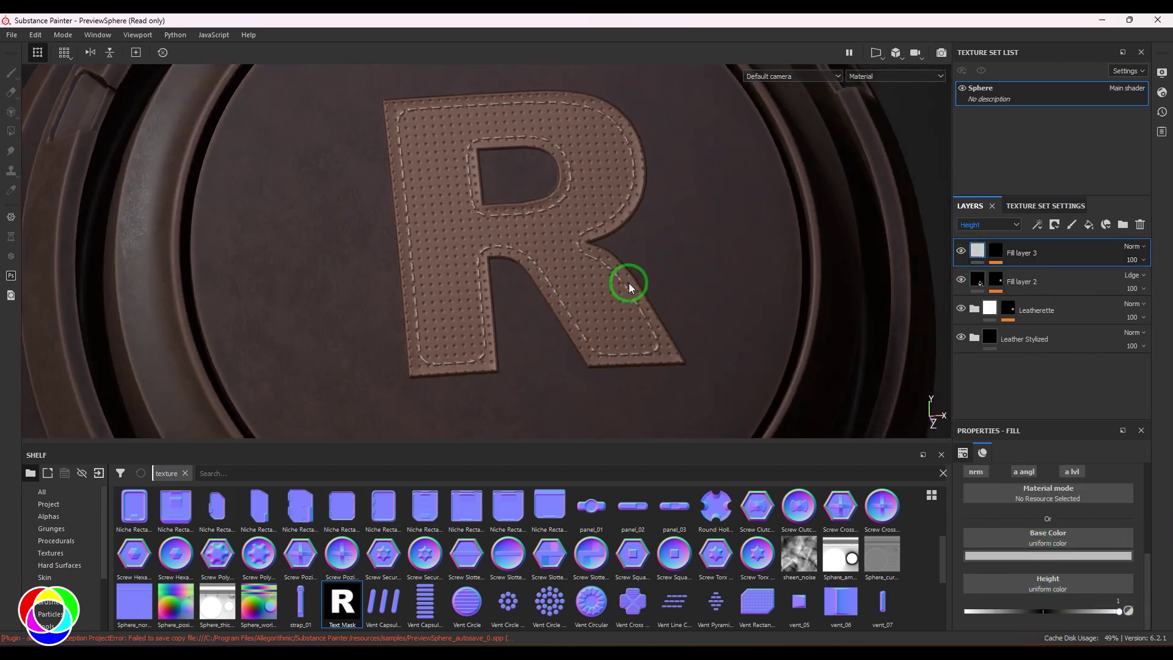
shift+right_drag(628, 286, 716, 308)
Duplicate Fill layer 3, hide the duplicate and reselect the original layer.
click(1053, 256)
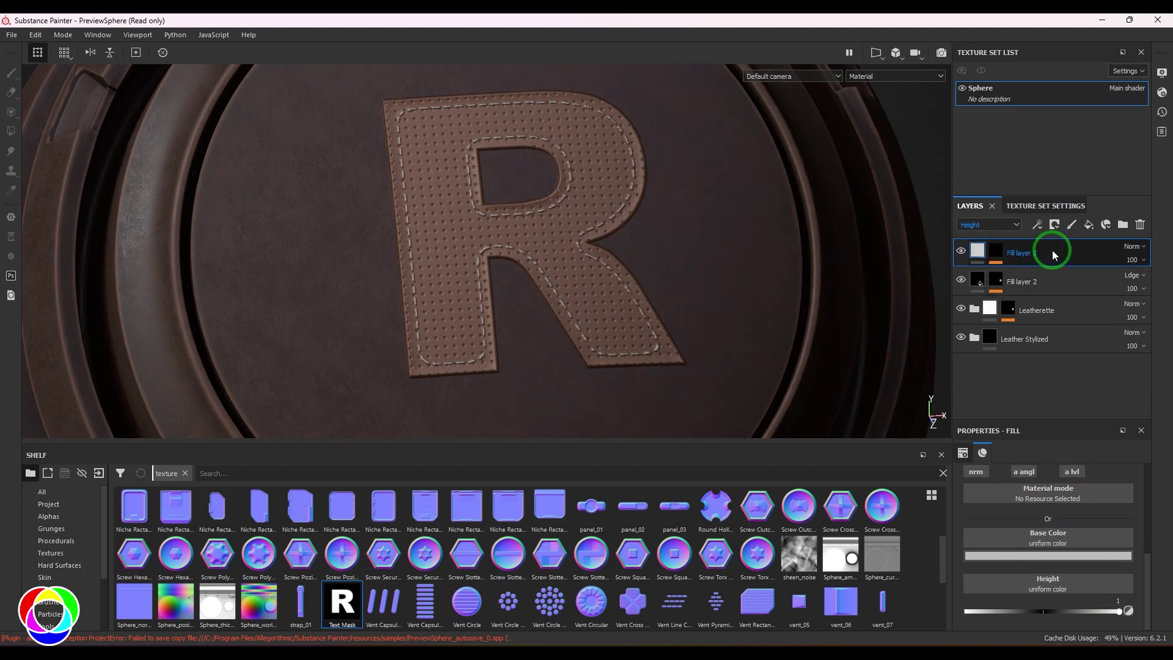
right_click(1054, 255)
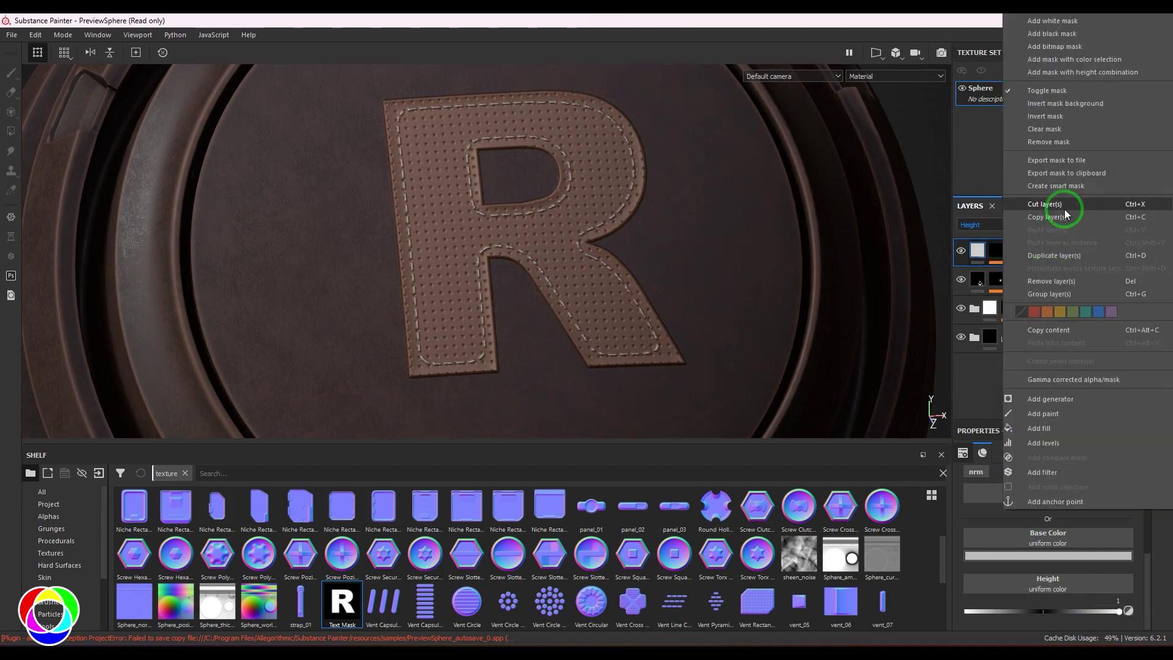
key(ctrl+d)
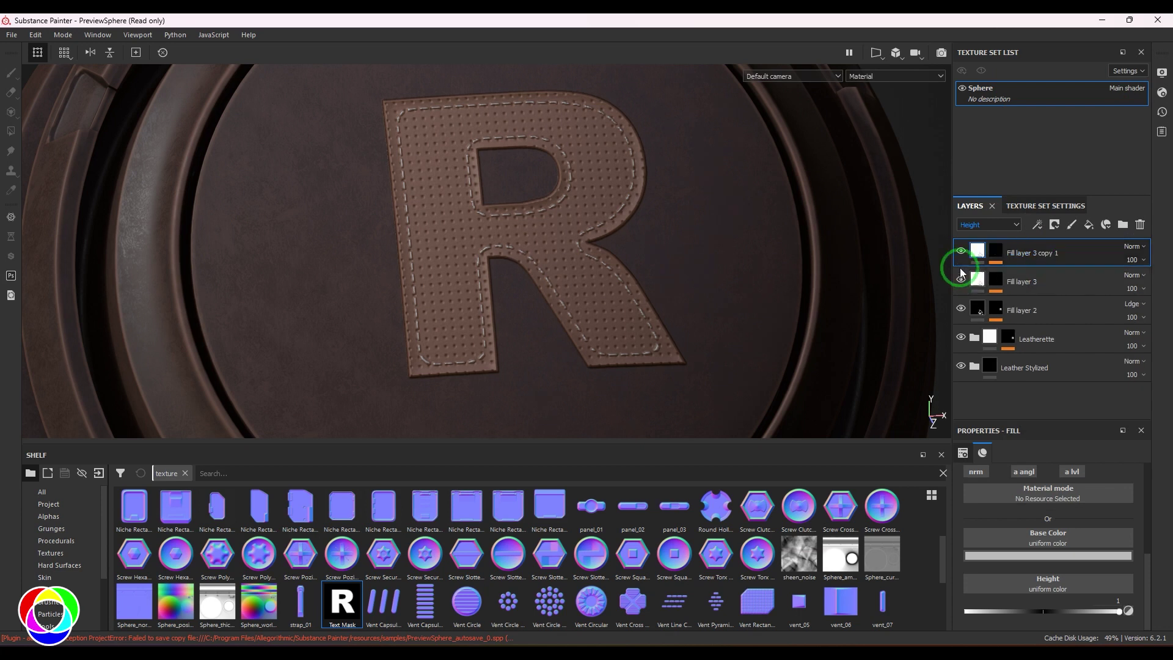
click(978, 280)
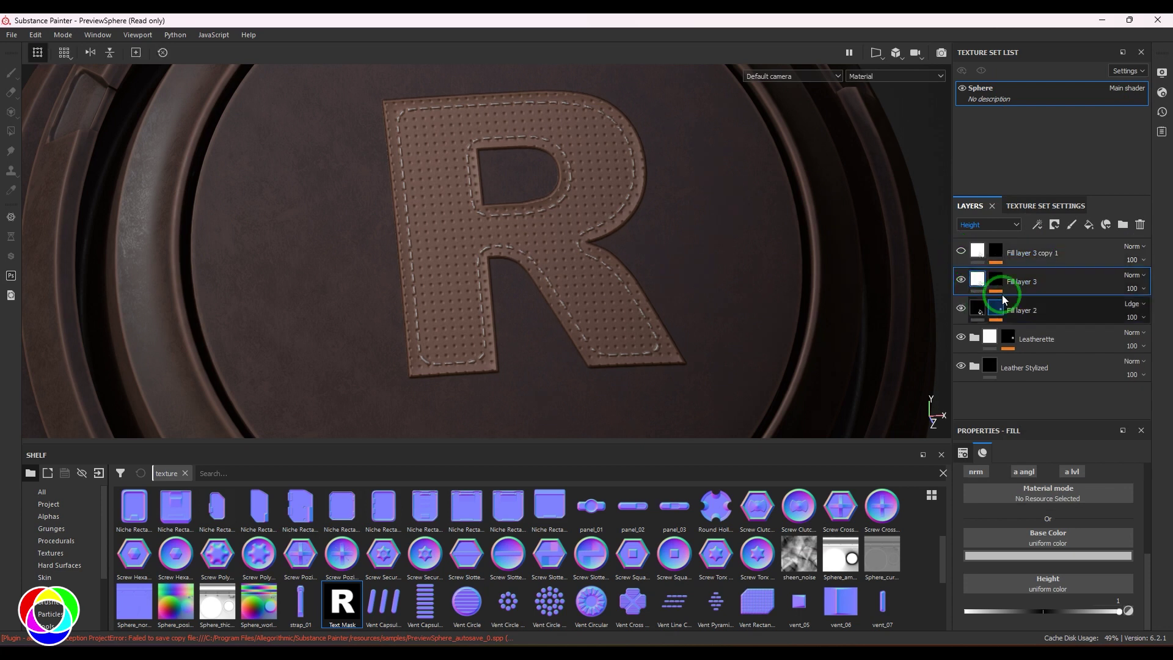
Turn off the color channel of Fill layer 3 and set its Height to -1.
scroll(996, 526, up, 1)
click(982, 529)
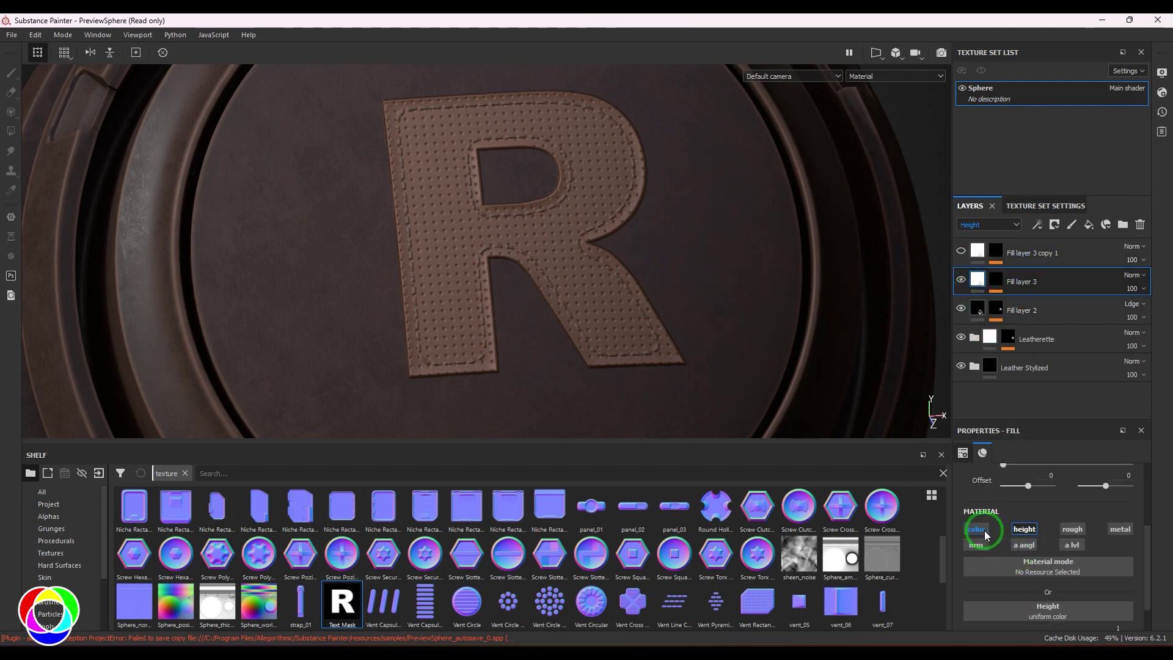
scroll(1008, 556, down, 1)
click(1022, 602)
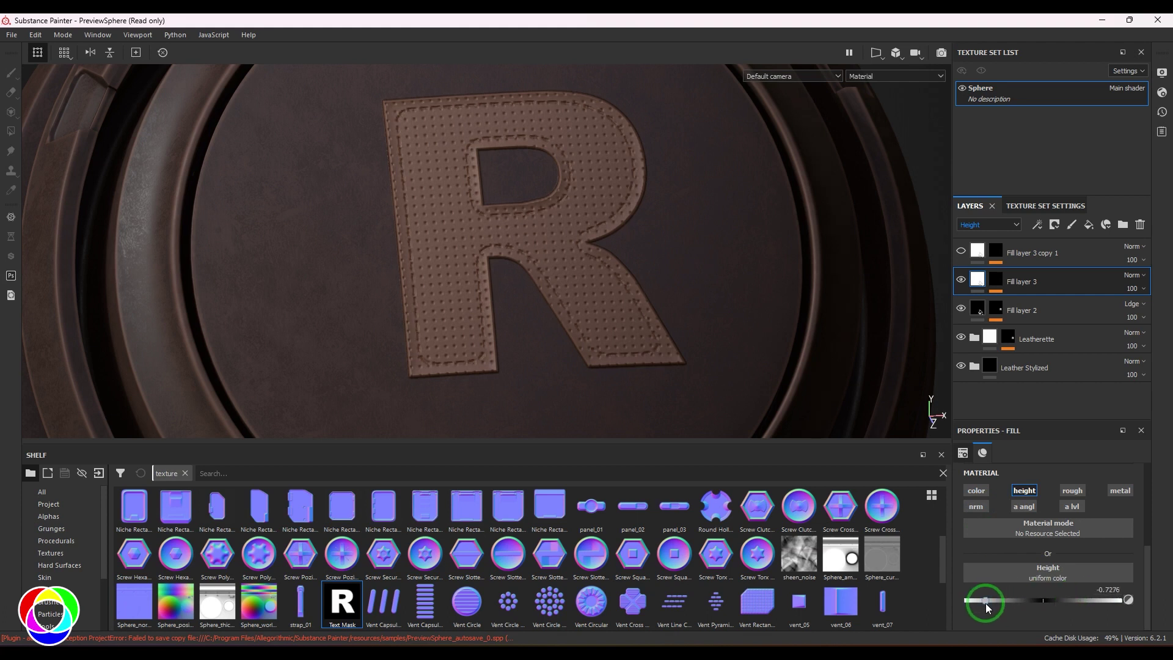
scroll(548, 290, up, 2)
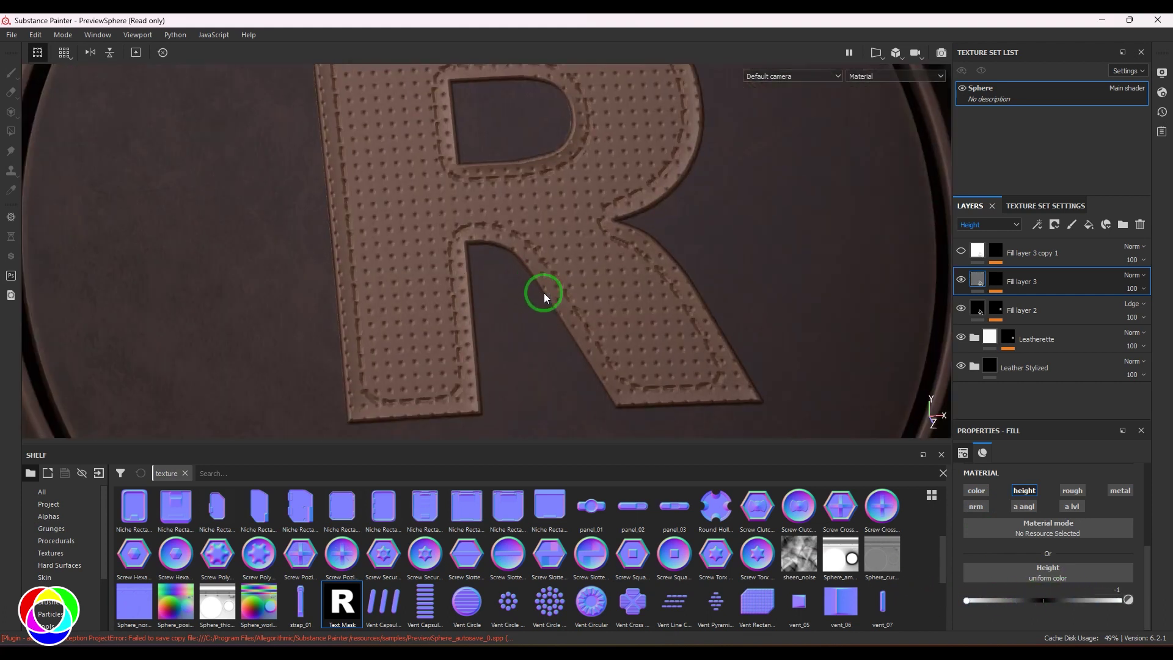
scroll(586, 317, down, 2)
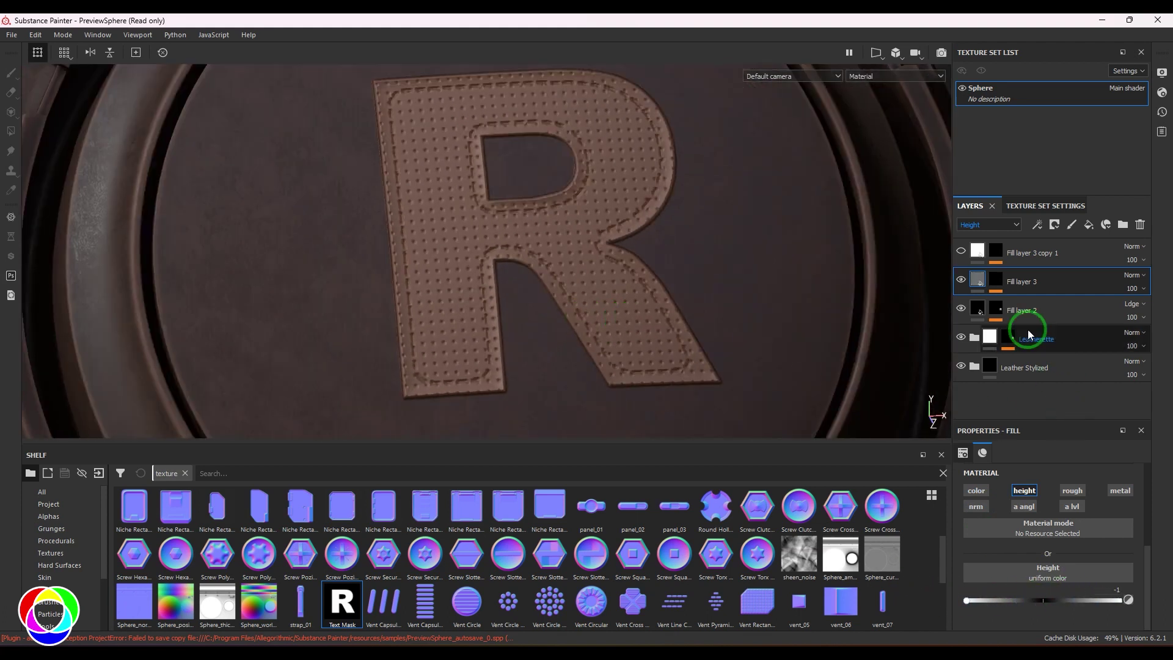
Add a Blur filter above the Multiply fill effect in the mask of Fill layer 3.
click(996, 280)
click(1037, 303)
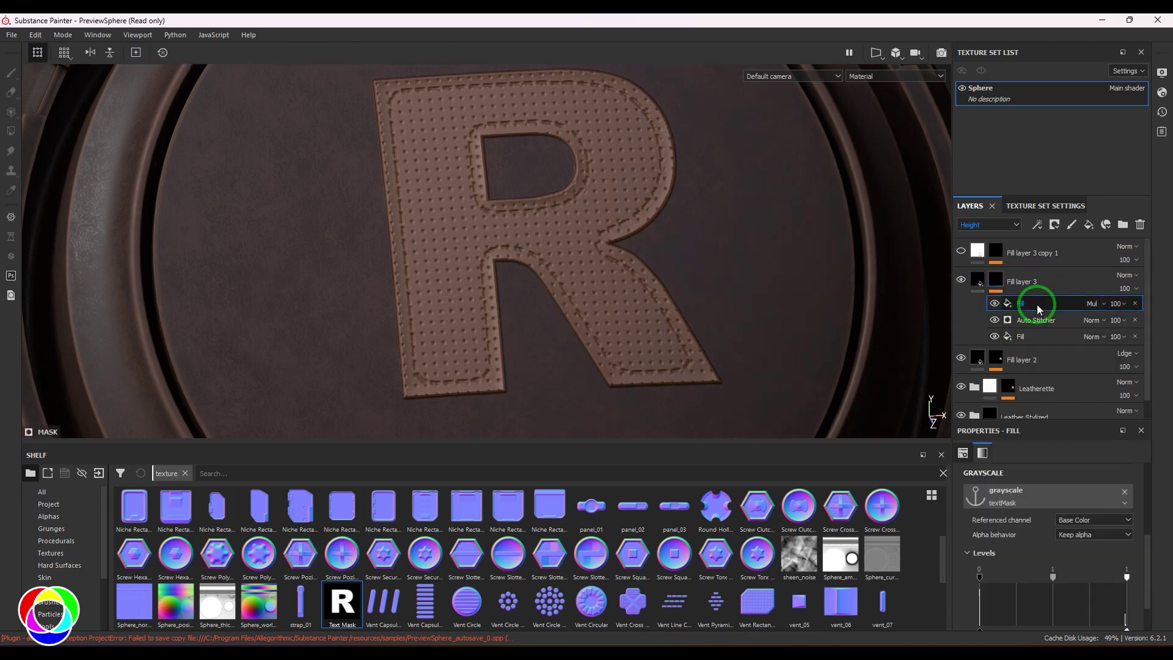
click(1037, 225)
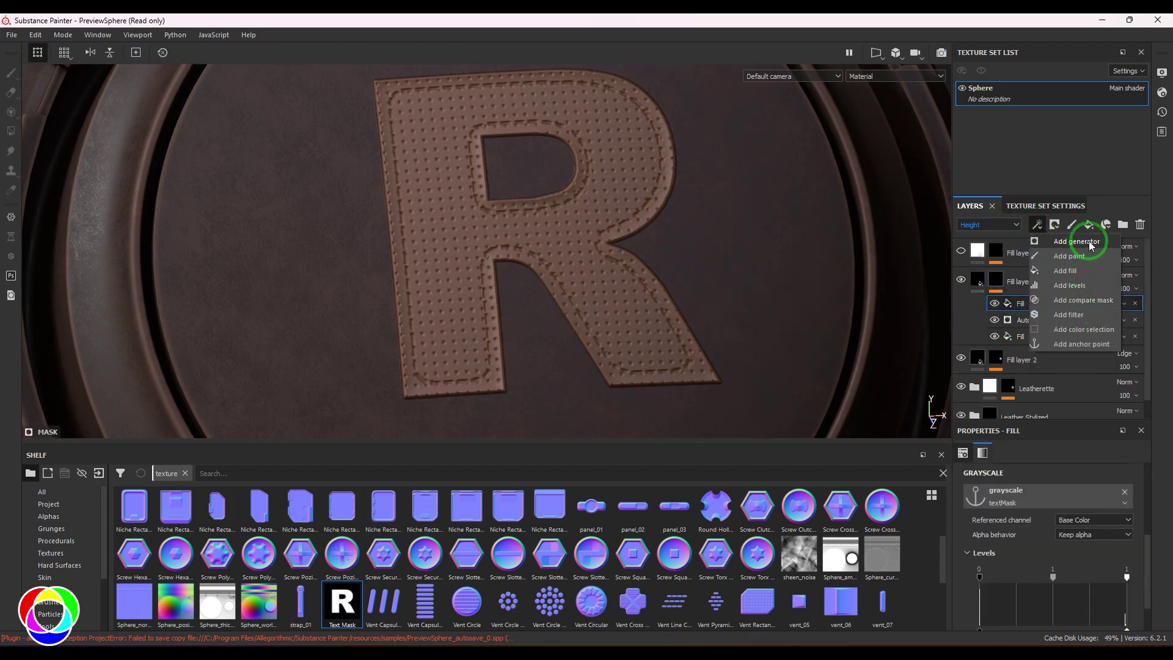
click(1084, 314)
click(1050, 478)
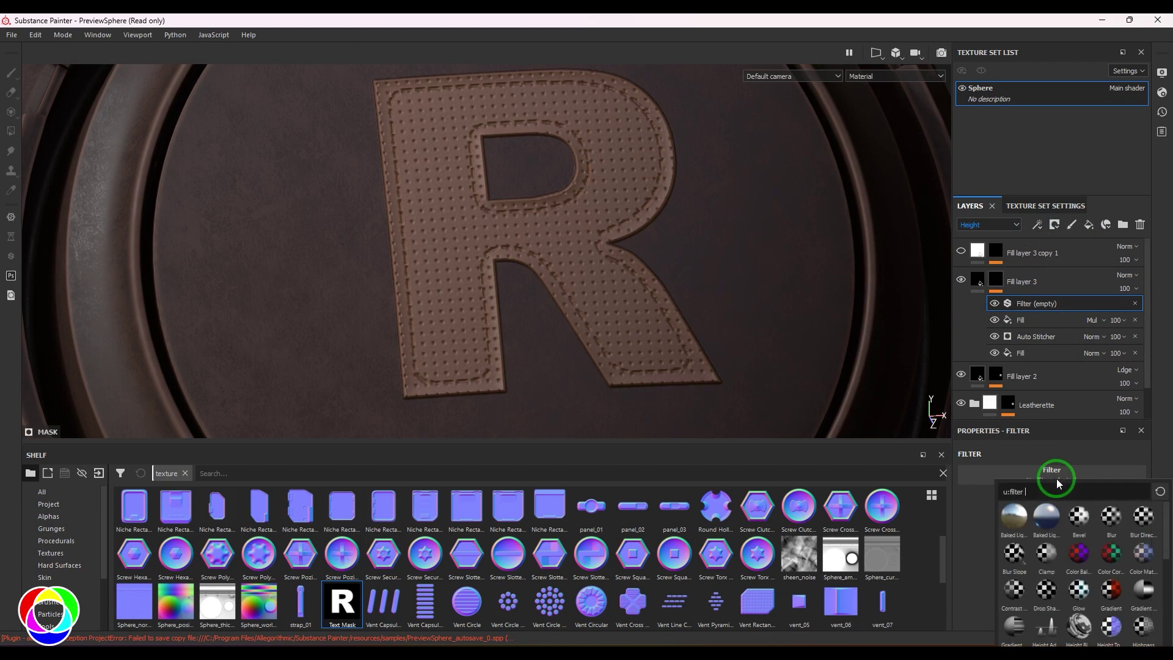
click(1109, 518)
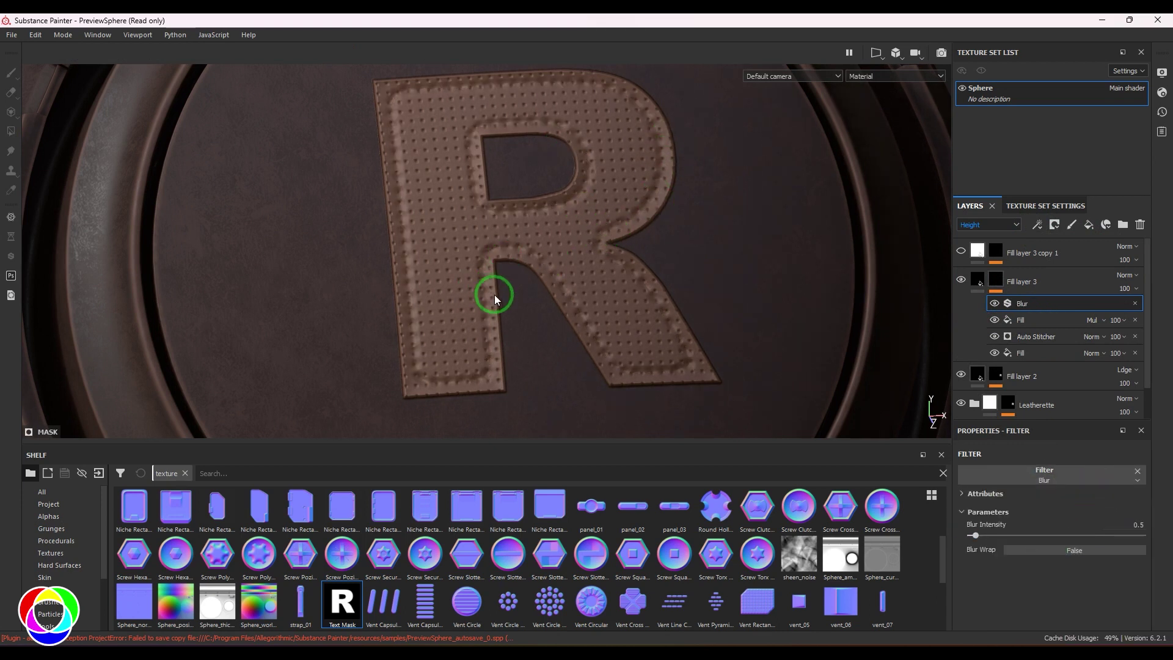
Show the duplicated stitch layer again and inspect the stitches on the letter R from different angles.
click(961, 251)
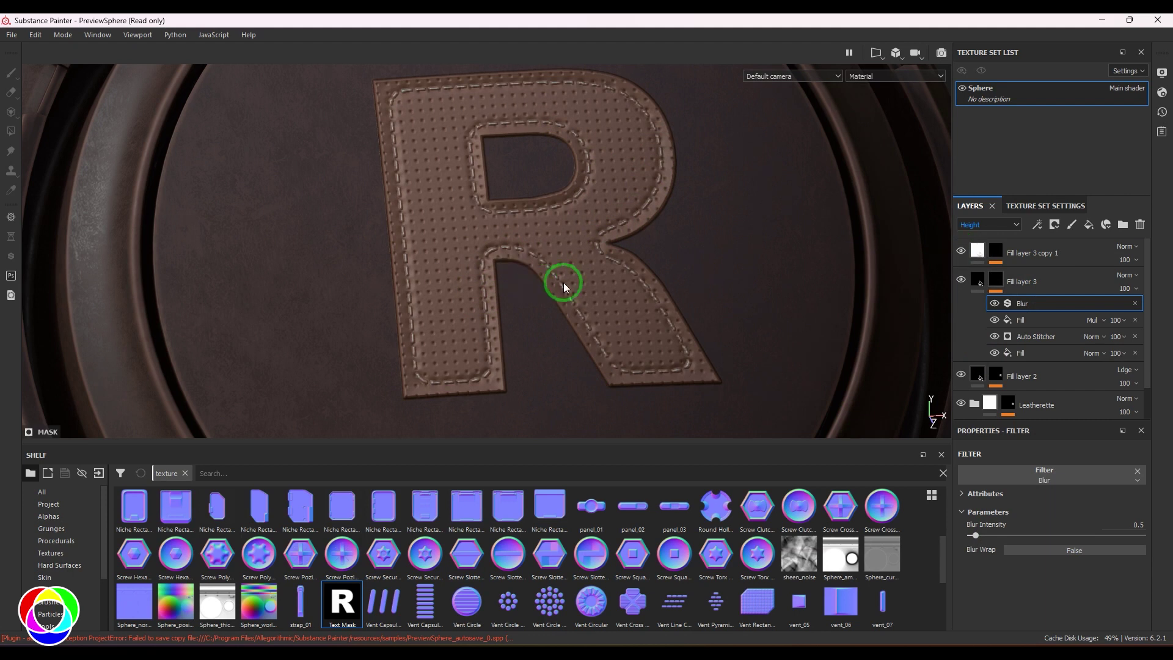
alt+right_drag(708, 301, 349, 252)
alt+drag(349, 251, 469, 252)
alt+right_drag(489, 249, 651, 307)
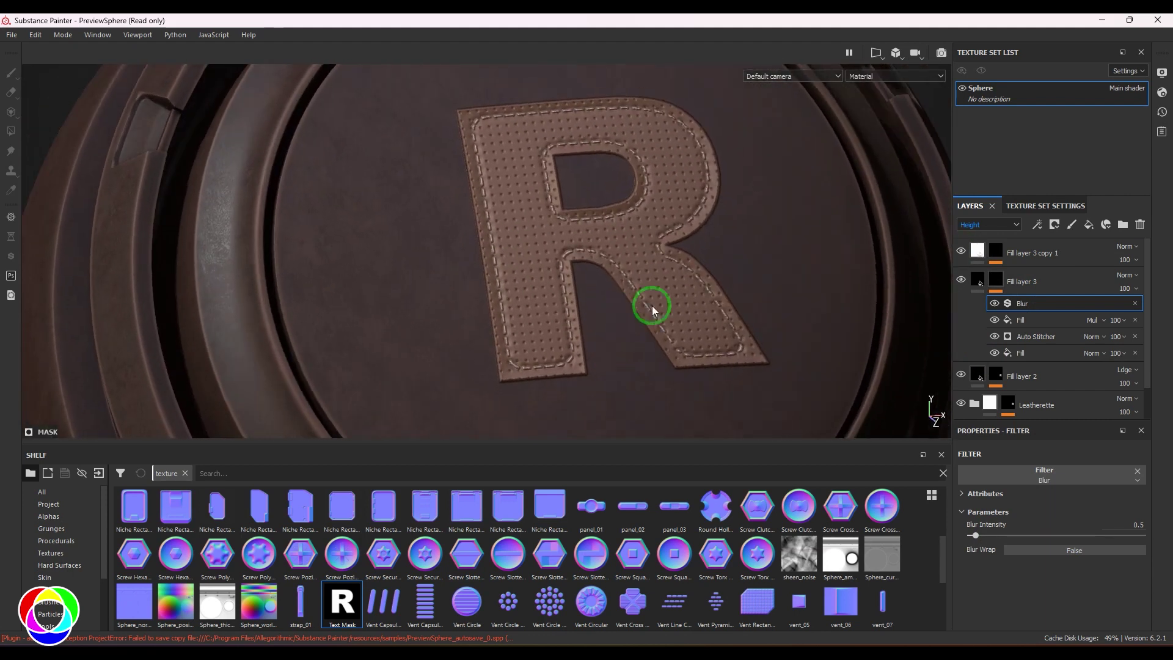
alt+middle_drag(651, 307, 602, 310)
alt+right_drag(602, 310, 702, 333)
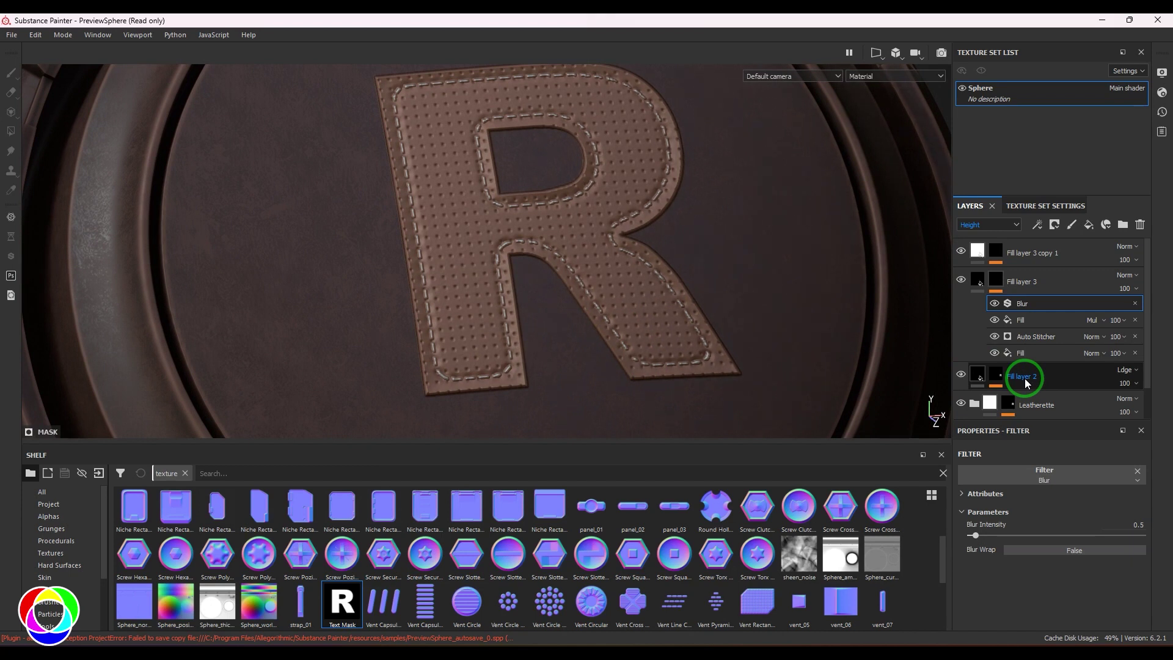
Add a fill effect above the Blur filter in Fill layer 3's mask, with the mask shown on the model.
click(994, 372)
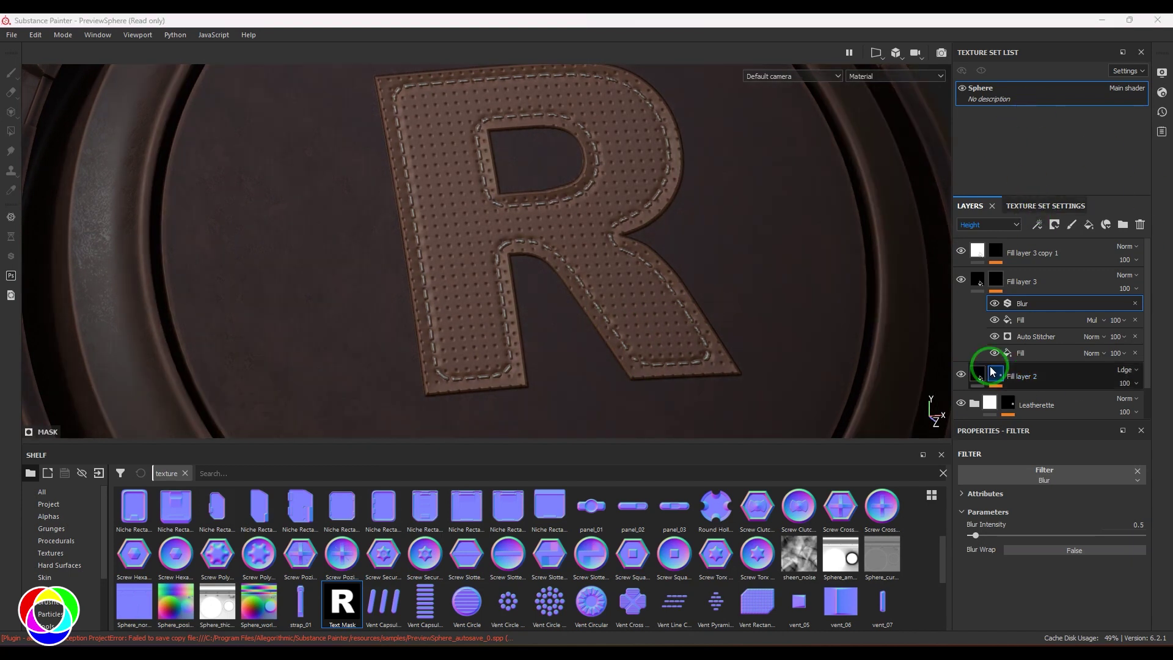
click(1054, 224)
click(1058, 265)
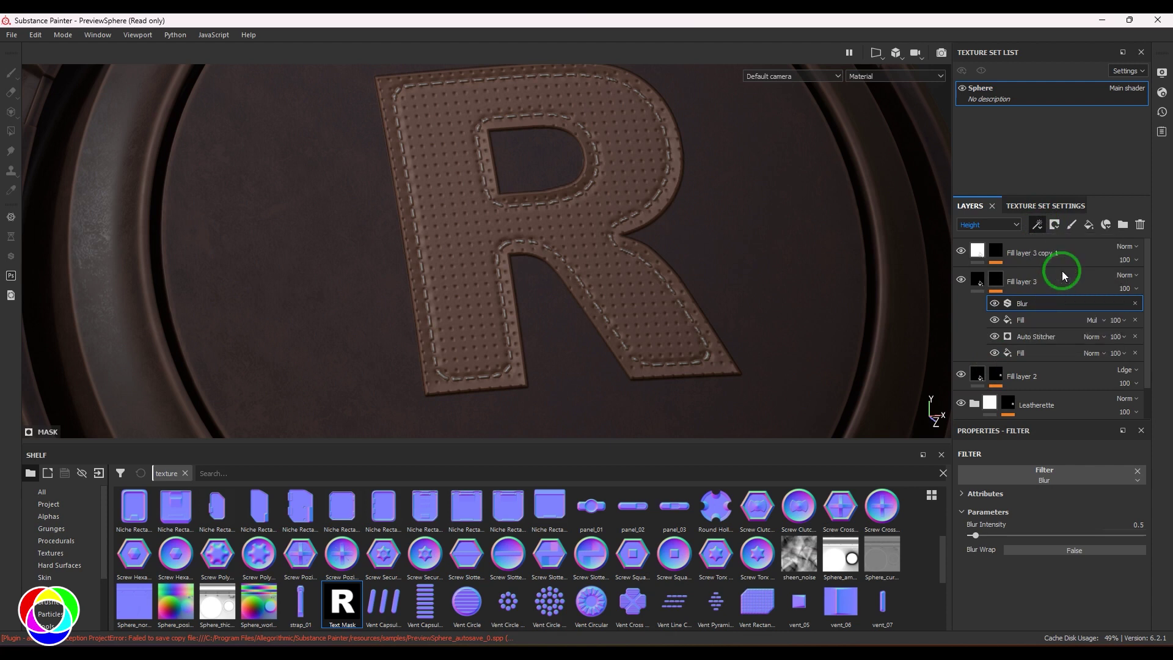
alt+click(997, 281)
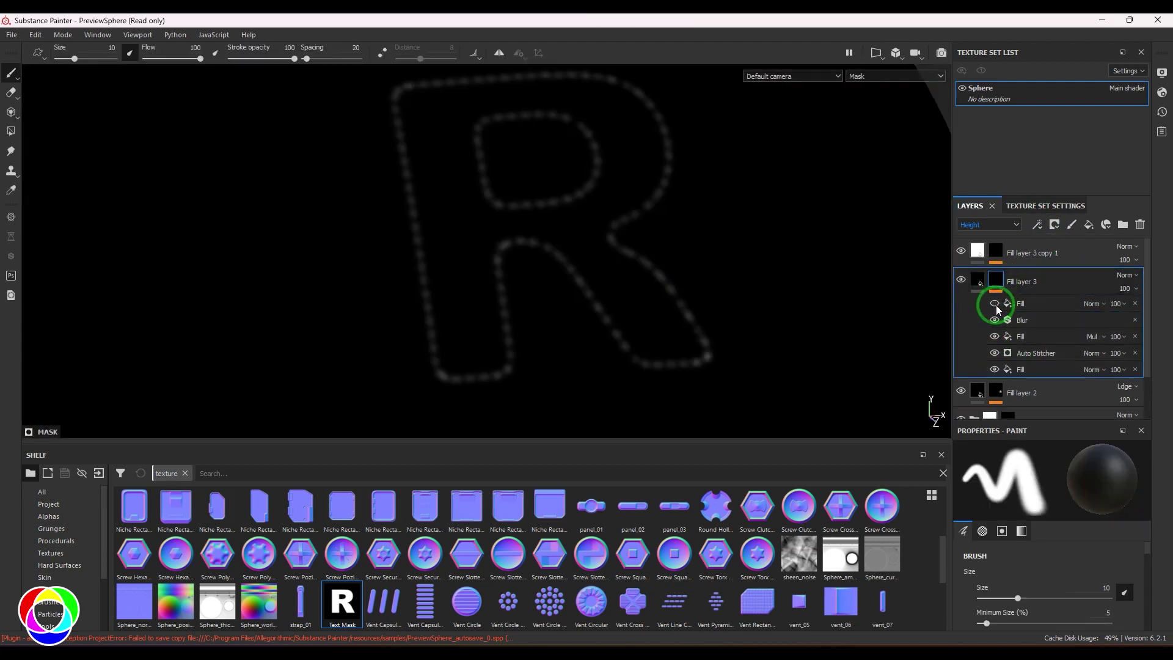
click(1017, 321)
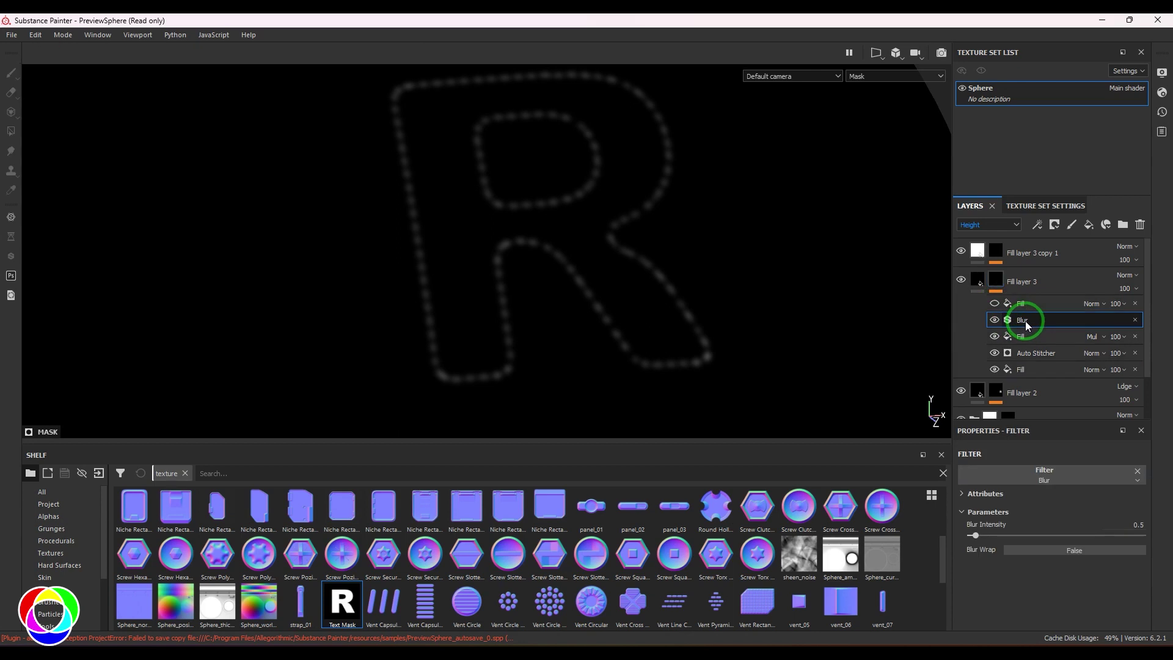
click(1022, 305)
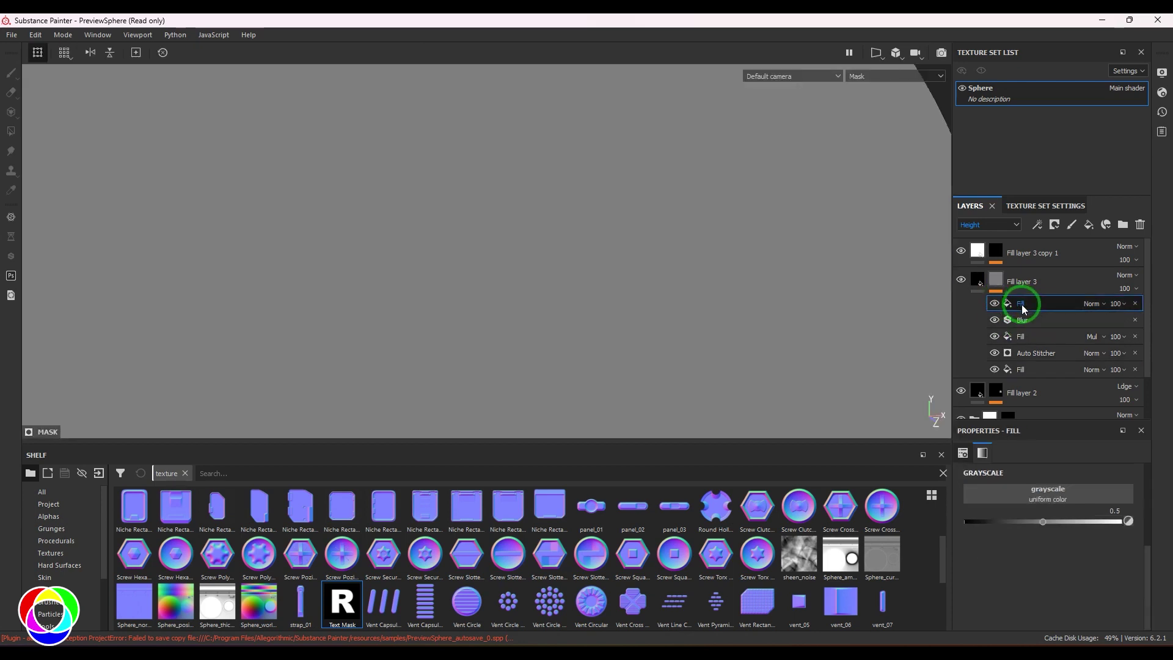
Use the Creases Soft procedural as the new fill's grayscale and set its UV scale to 20.
click(67, 543)
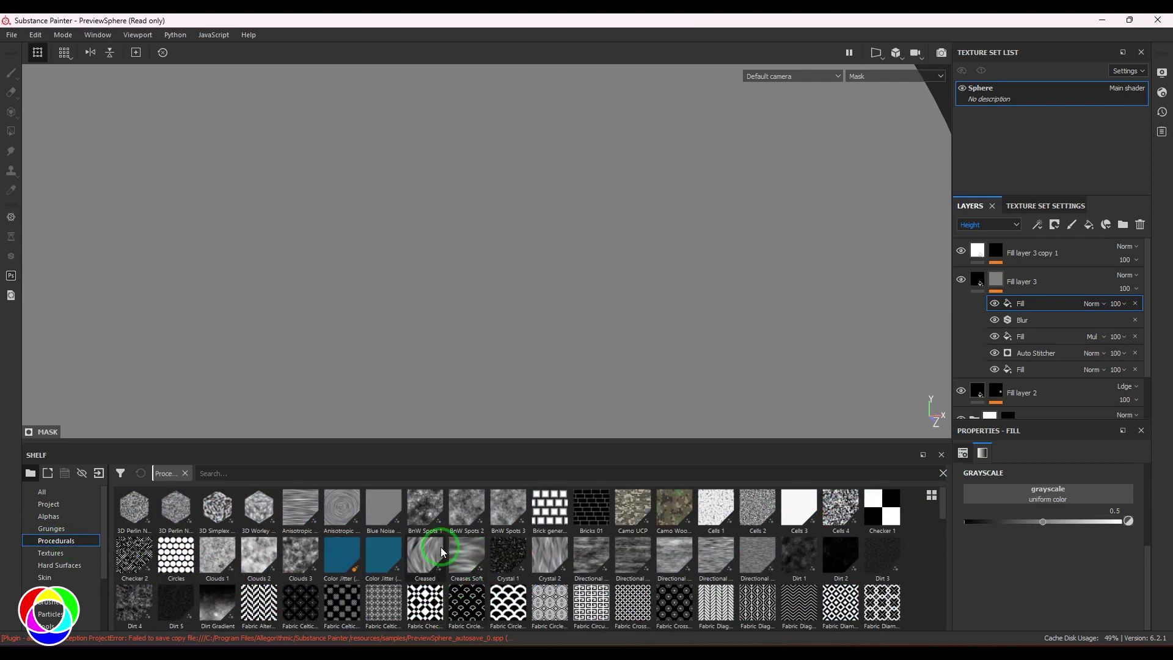
click(464, 552)
drag(1037, 485, 1032, 490)
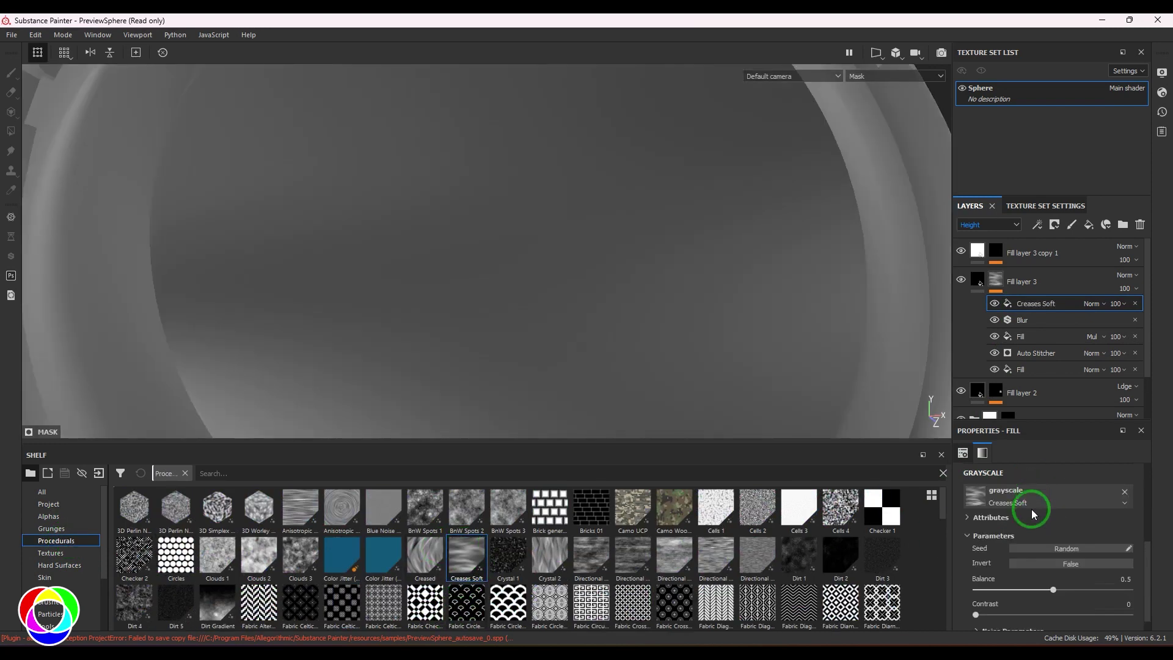
drag(1038, 540, 1065, 545)
text(10)
key(Return)
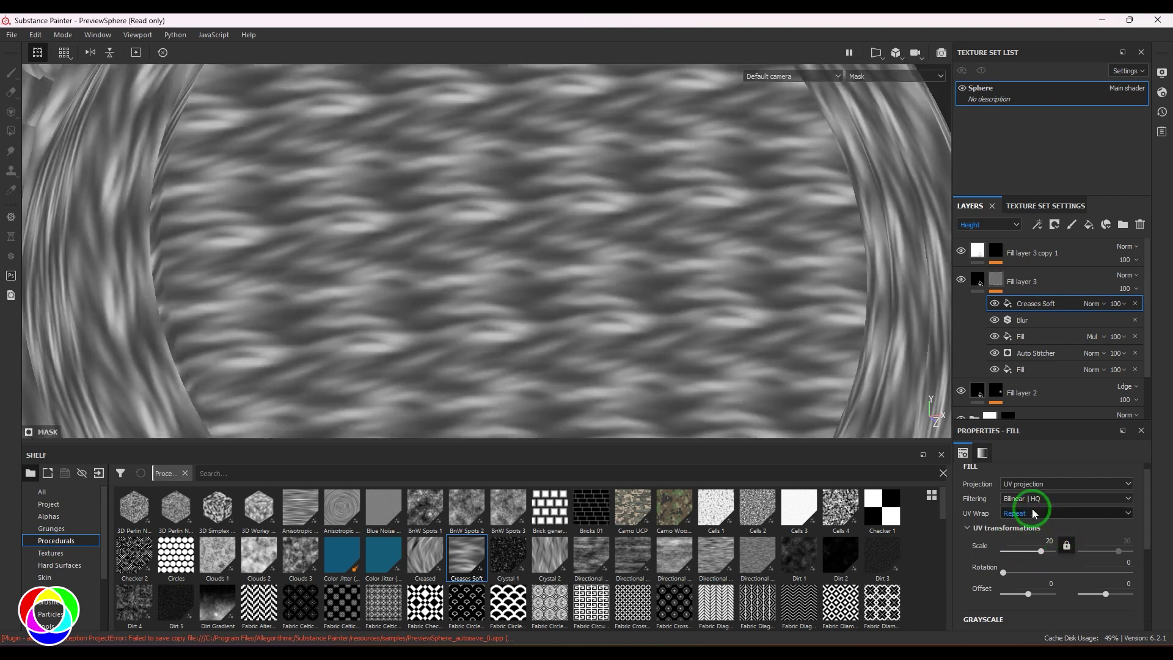
Set the Creases Soft fill's balance to 0.49, its contrast to 0.35 and its blending mode to Multiply.
scroll(1034, 514, down, 4)
mouse_move(1028, 581)
mouse_down()
mouse_move(1079, 588)
mouse_move(1049, 588)
mouse_up()
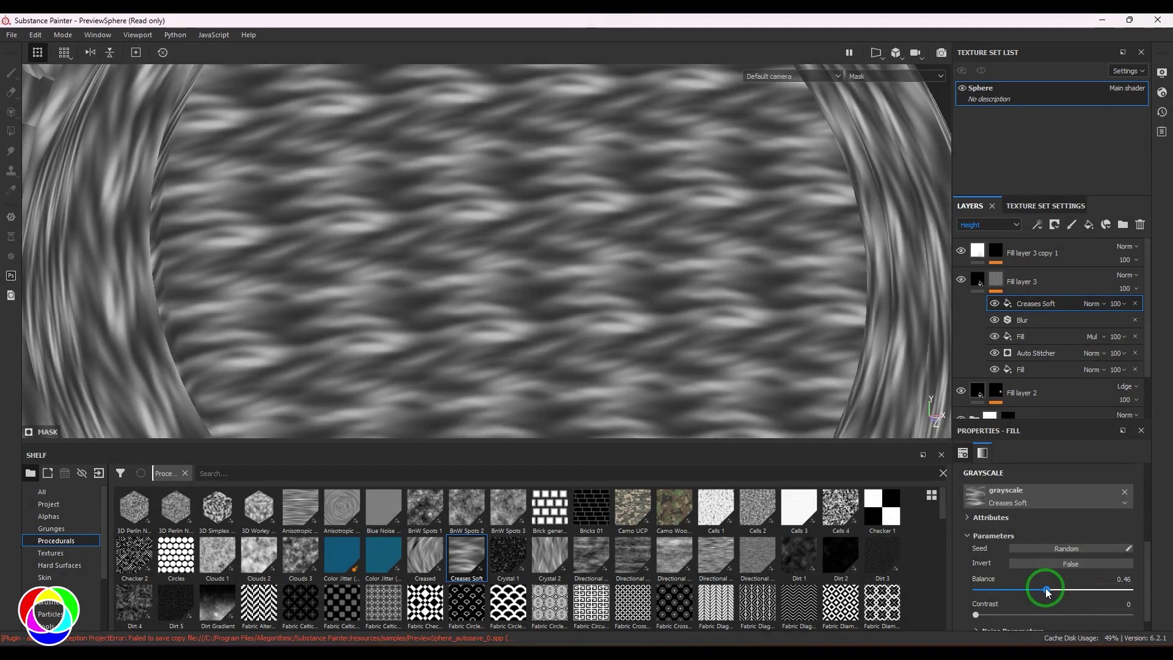
drag(975, 615, 1030, 617)
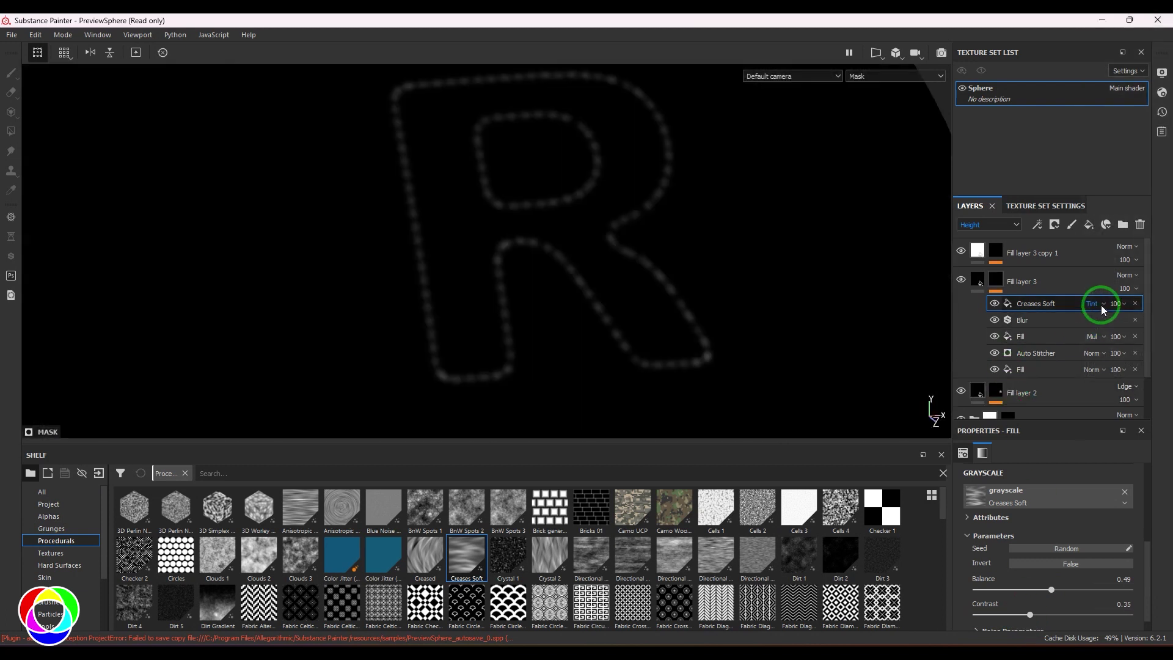
click(1099, 305)
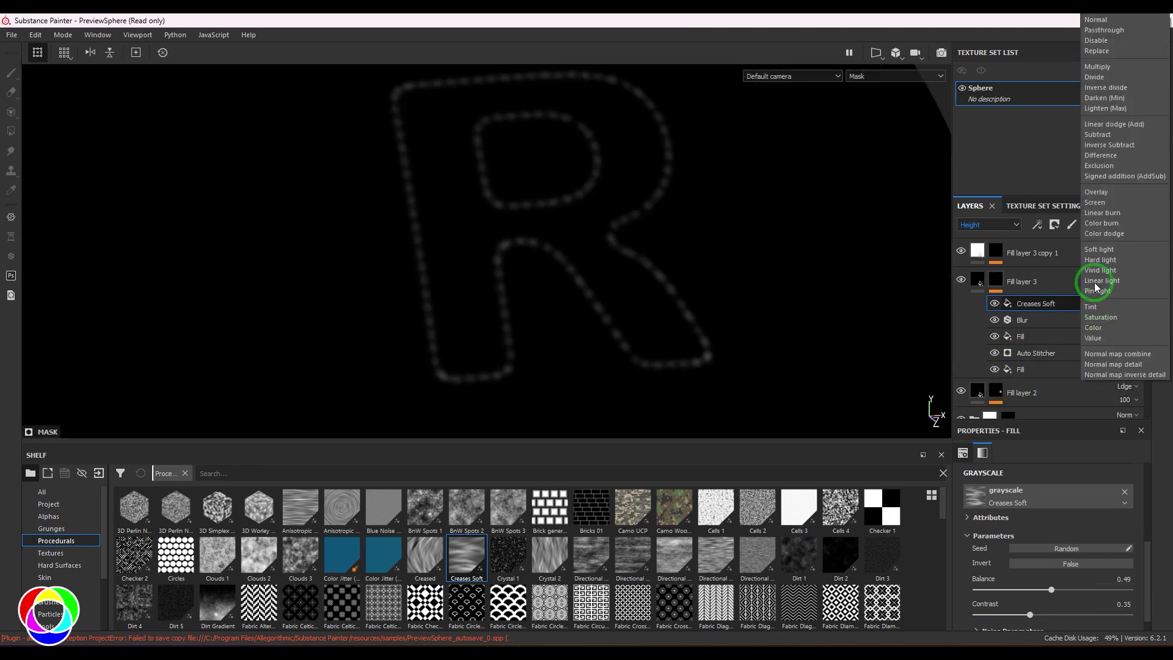
click(1105, 101)
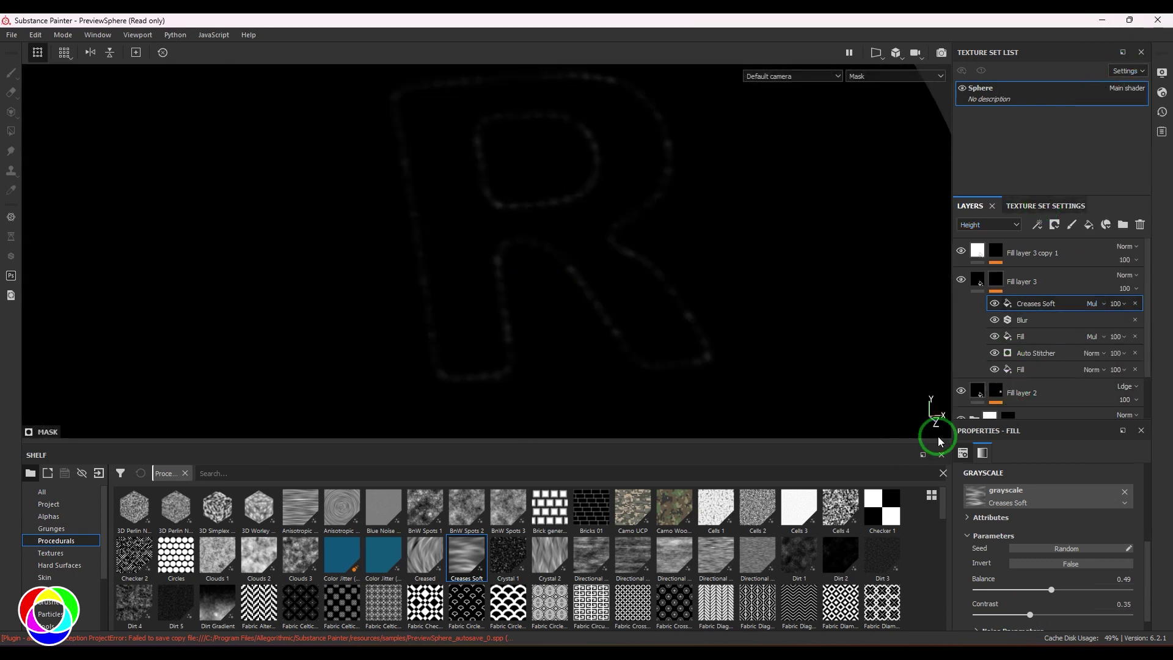
Insert a Levels effect above the Blur filter and brighten the mask with a midtone value of 0.485.
click(995, 320)
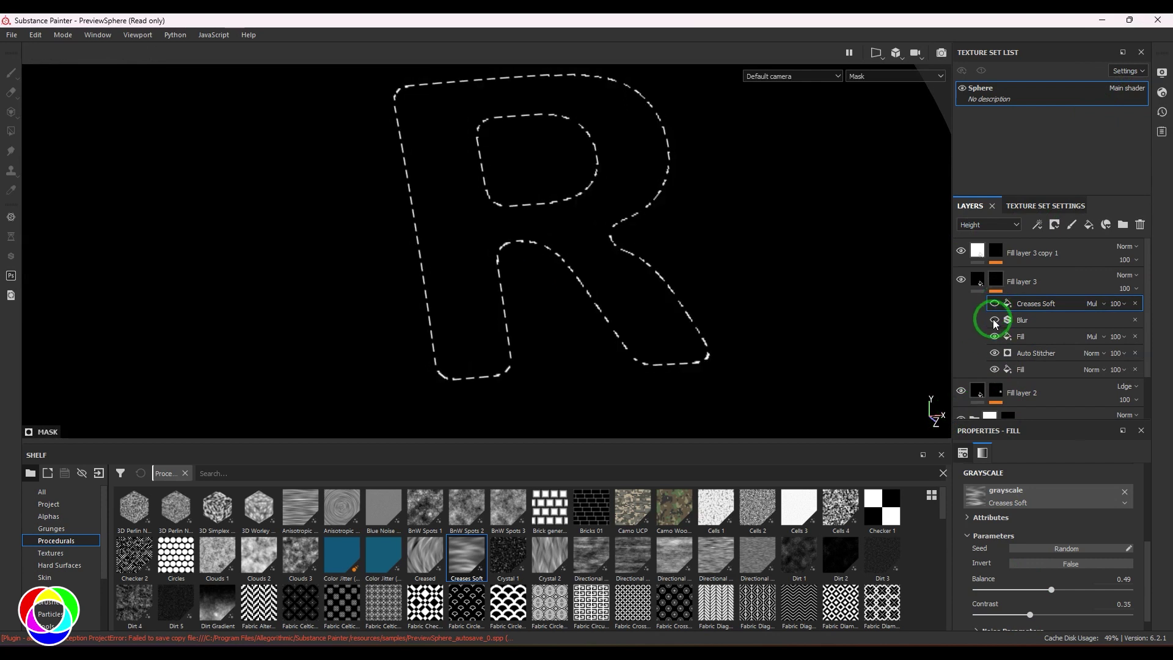
click(995, 320)
click(1025, 321)
click(1036, 225)
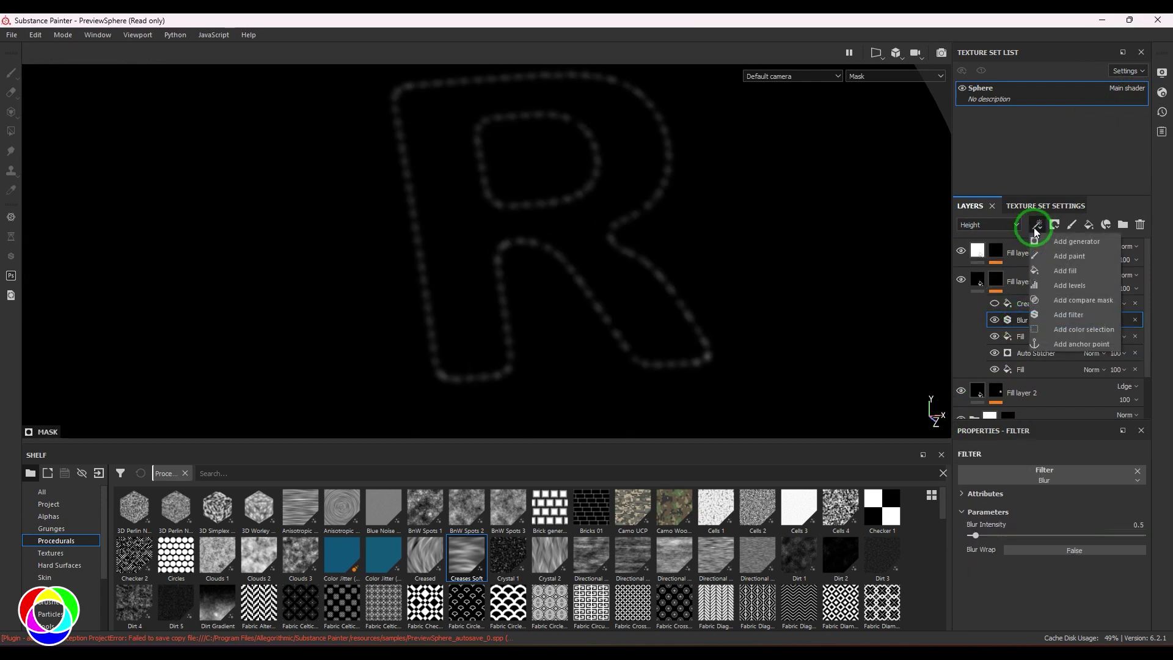
click(1070, 286)
drag(1054, 483, 1005, 492)
click(994, 303)
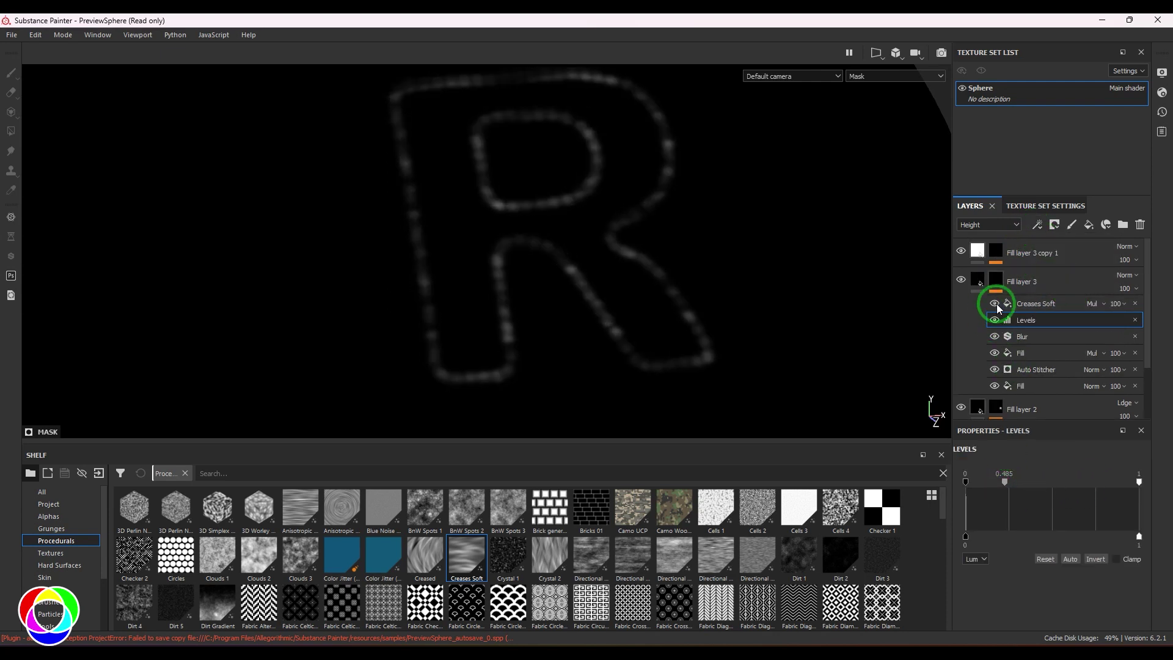
Show the full material again and adjust the balance of the Creases Soft fill in Fill layer 3's mask.
key(m)
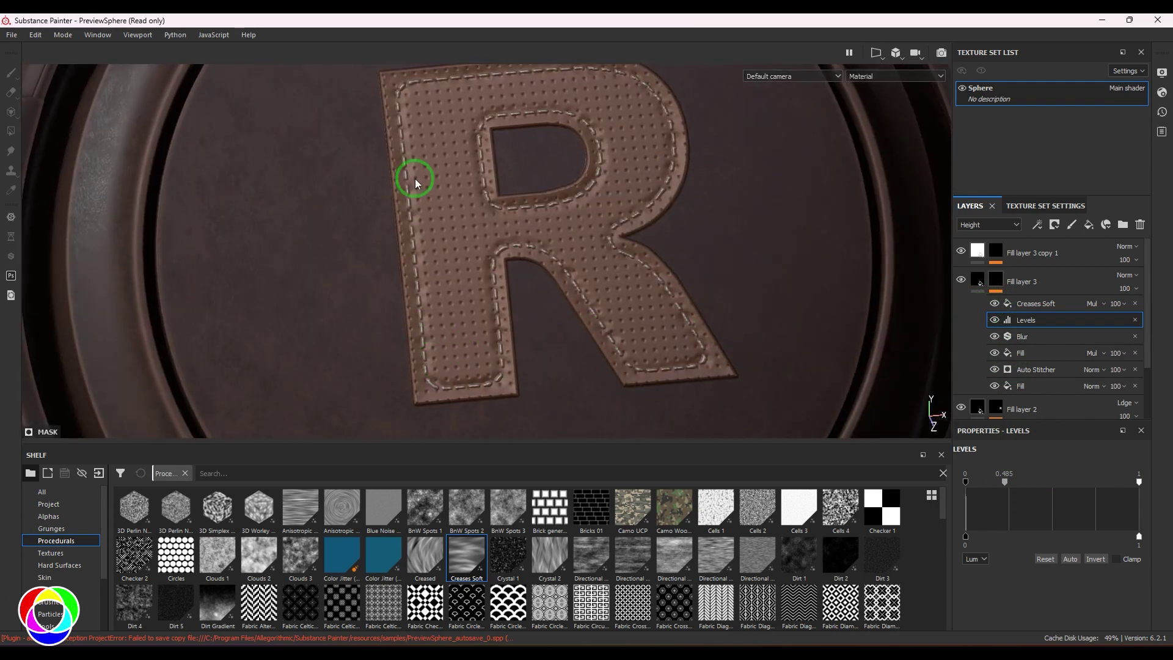
click(1032, 304)
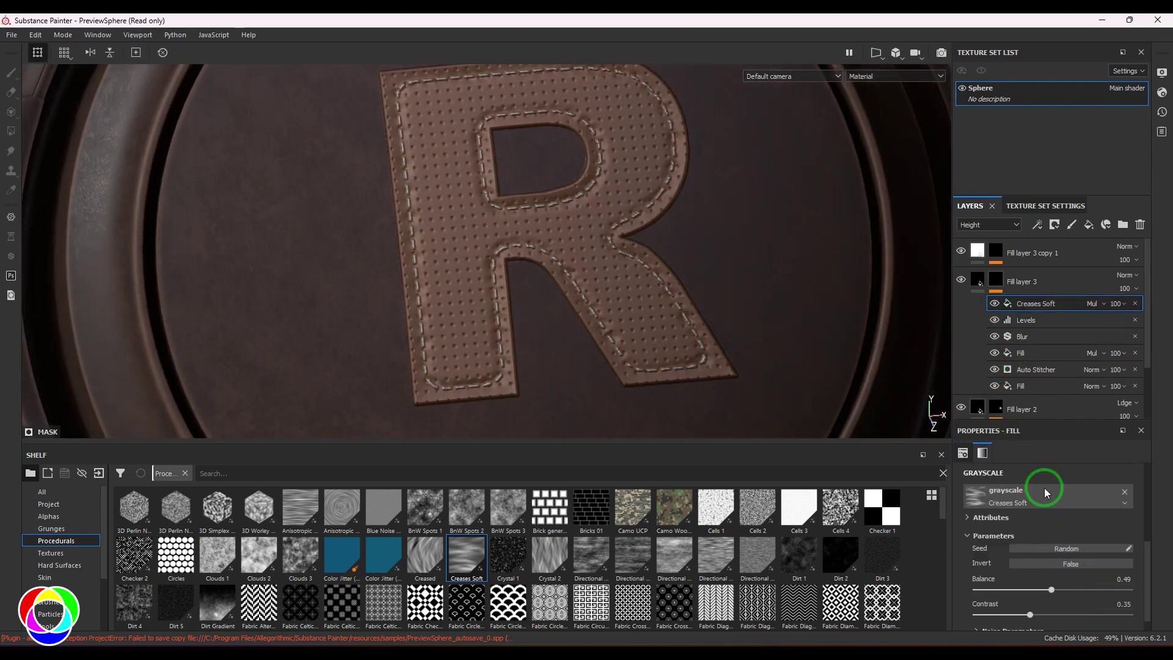
drag(1045, 596, 1033, 596)
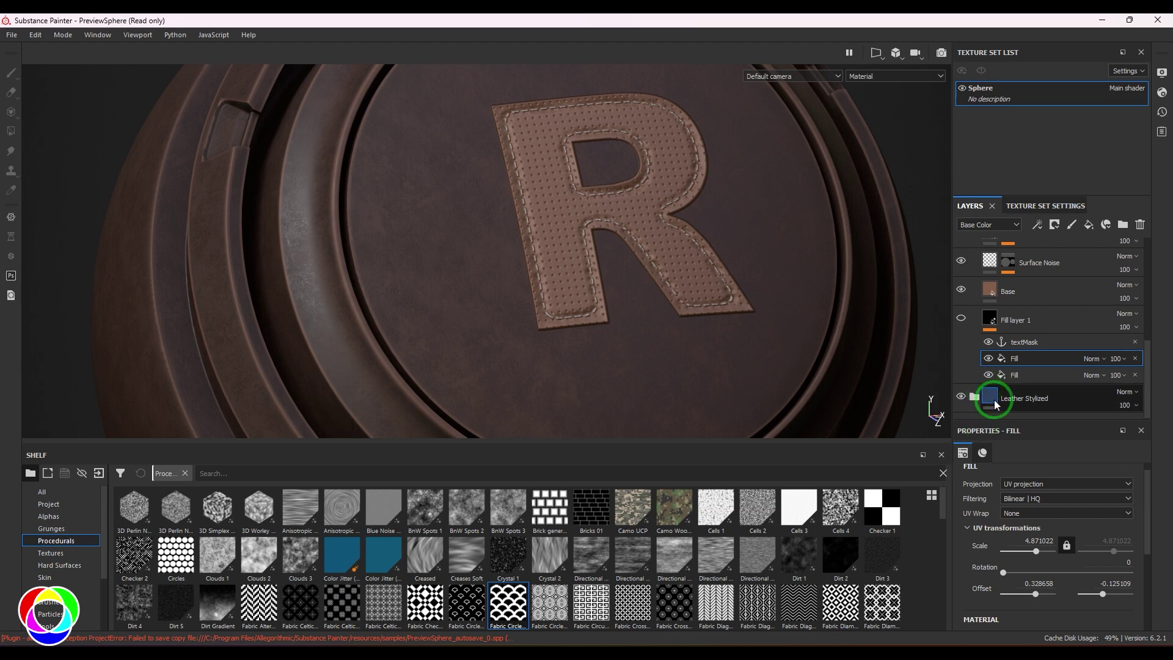
Add another fill effect to Fill layer 1 below the textMask anchor point and find the Fabric Circle Half Overlap procedural.
click(1037, 228)
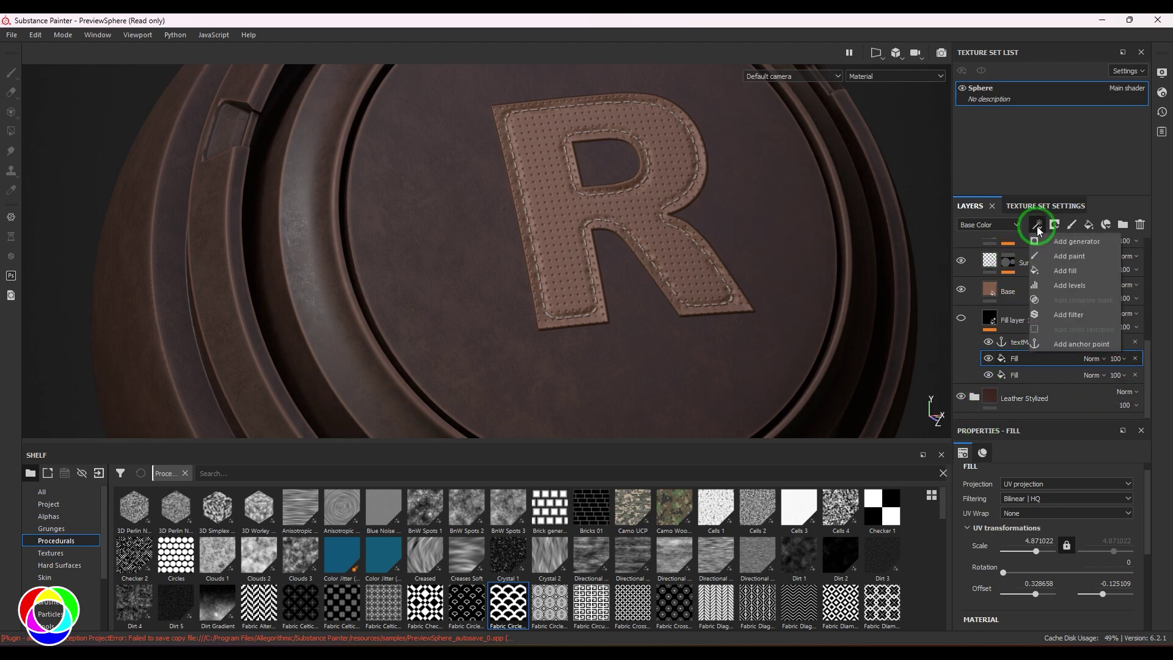
click(1066, 271)
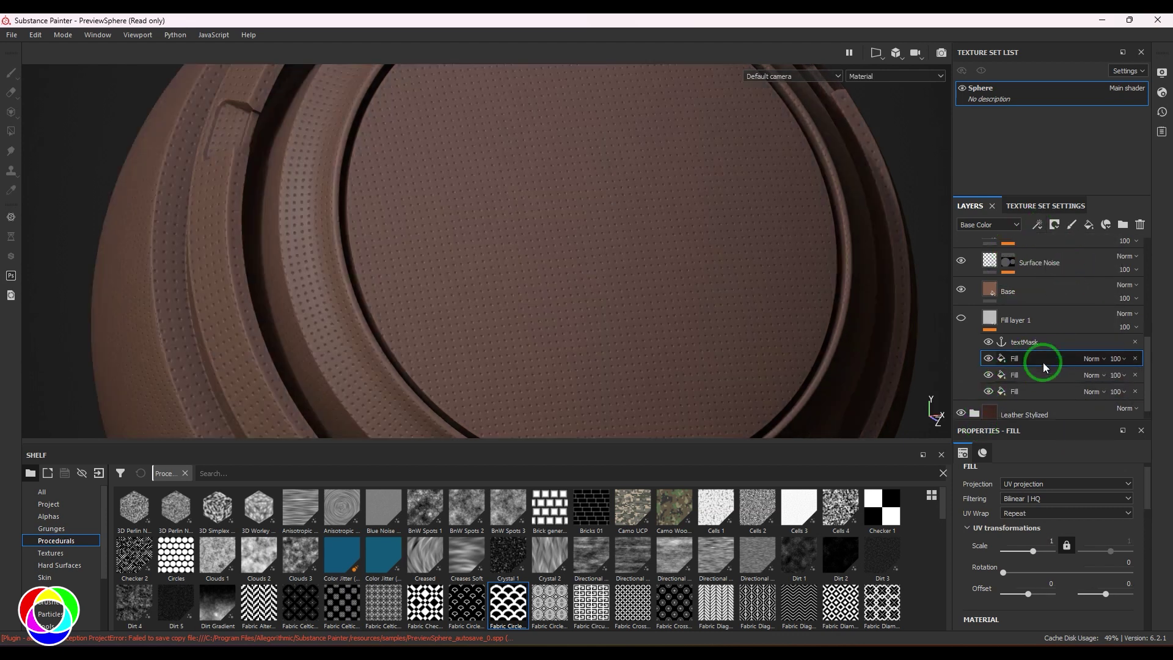
scroll(623, 597, down, 10)
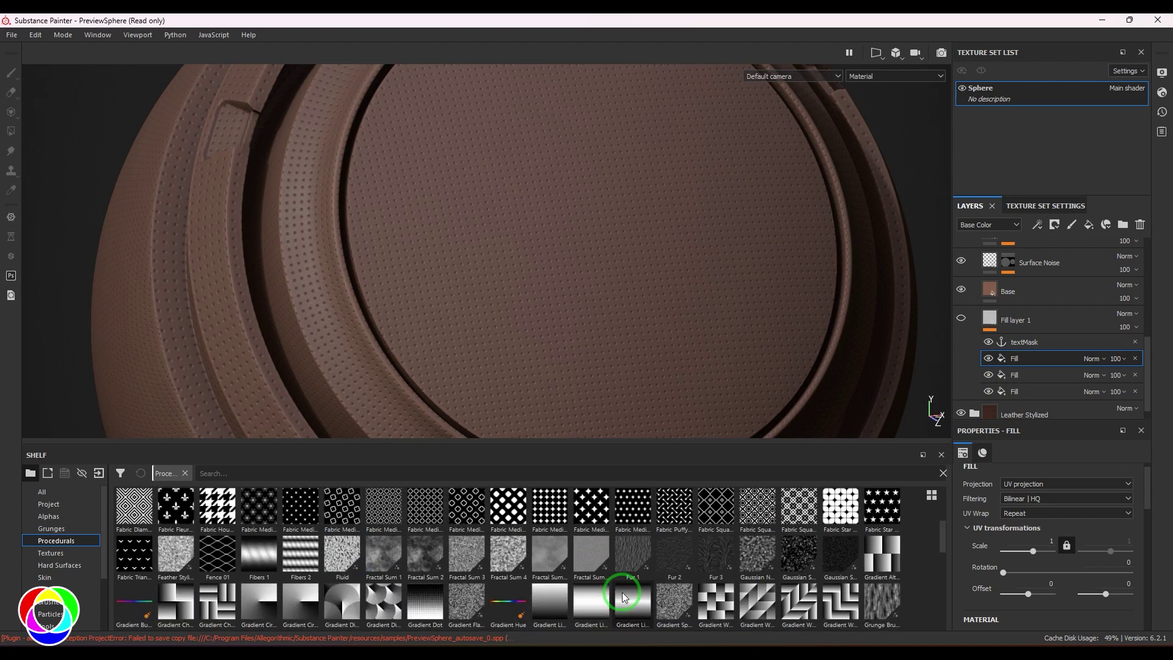
scroll(622, 597, up, 10)
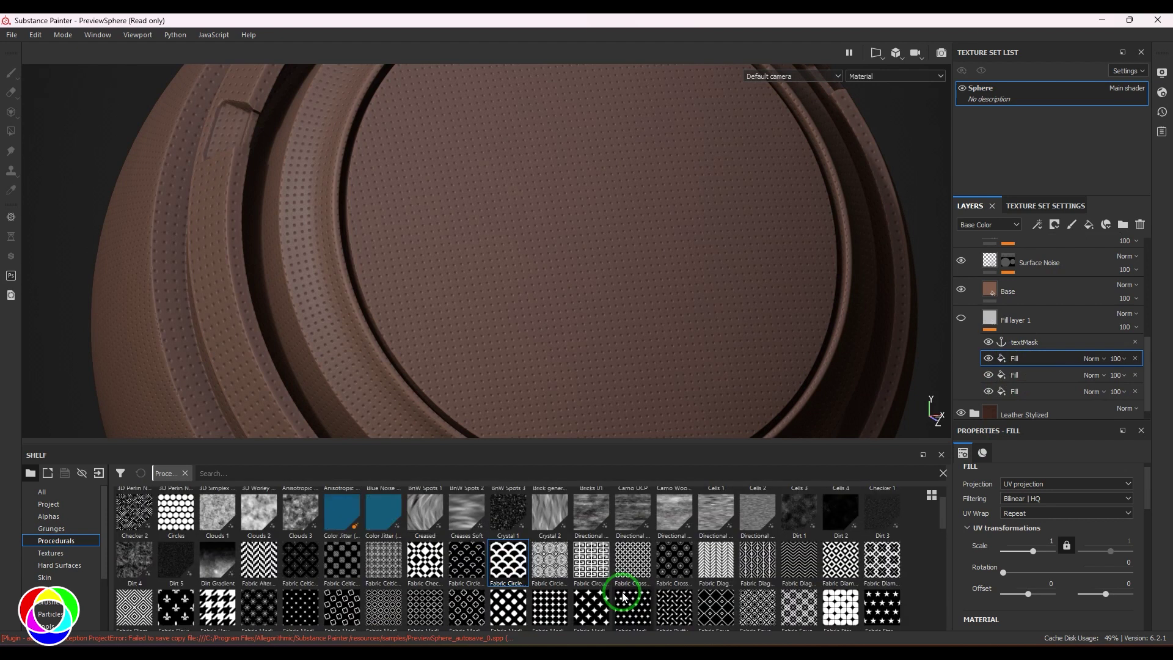
drag(508, 559, 1029, 545)
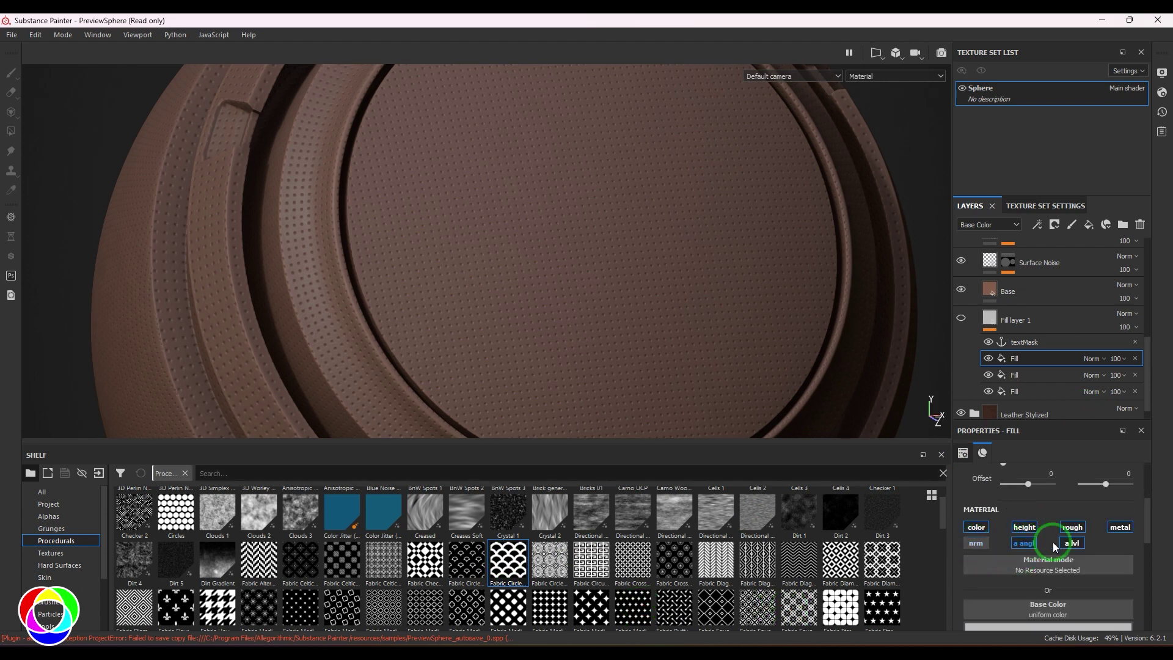
Keep only the color channel active on the new fill and assign Fabric Circle Half Overlap as its Base Color.
click(1072, 541)
click(1073, 529)
click(1021, 526)
click(1119, 526)
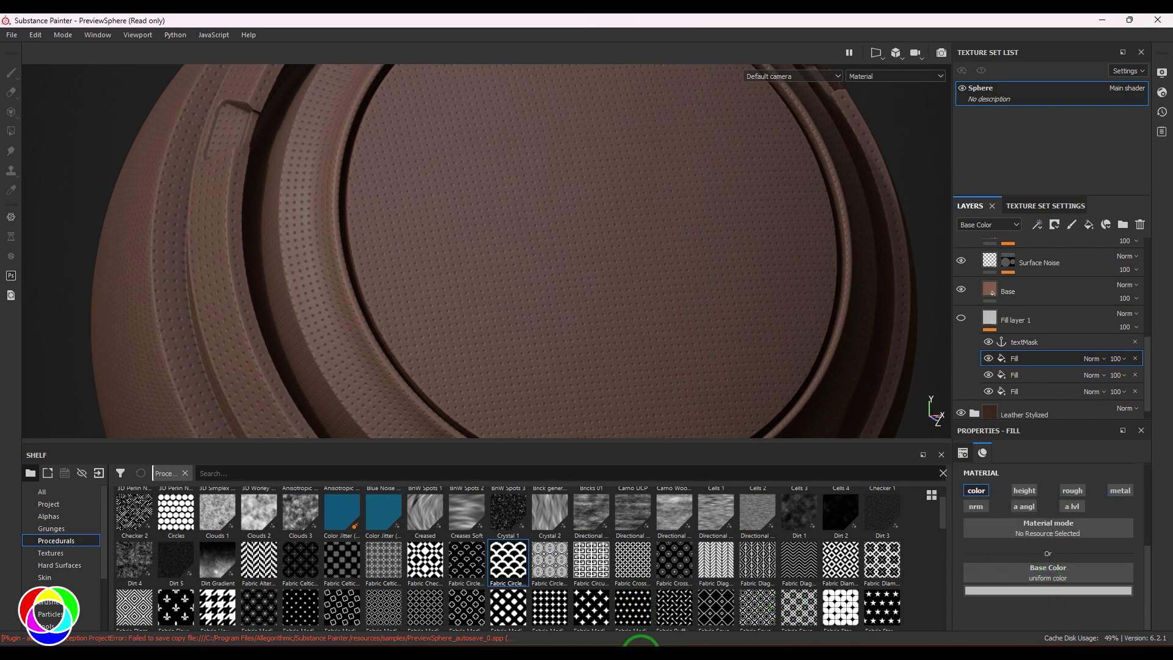
drag(640, 644, 1024, 571)
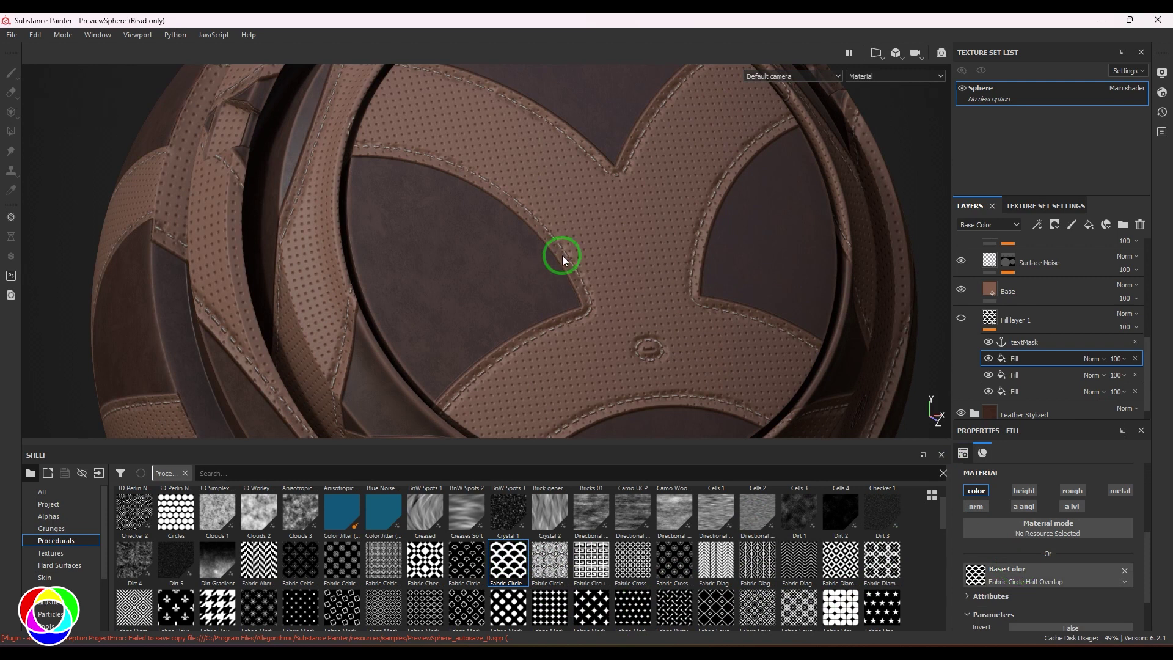
Try UV scales of 5 and 3 for the Fabric Circle Half Overlap fill.
scroll(1094, 513, up, 3)
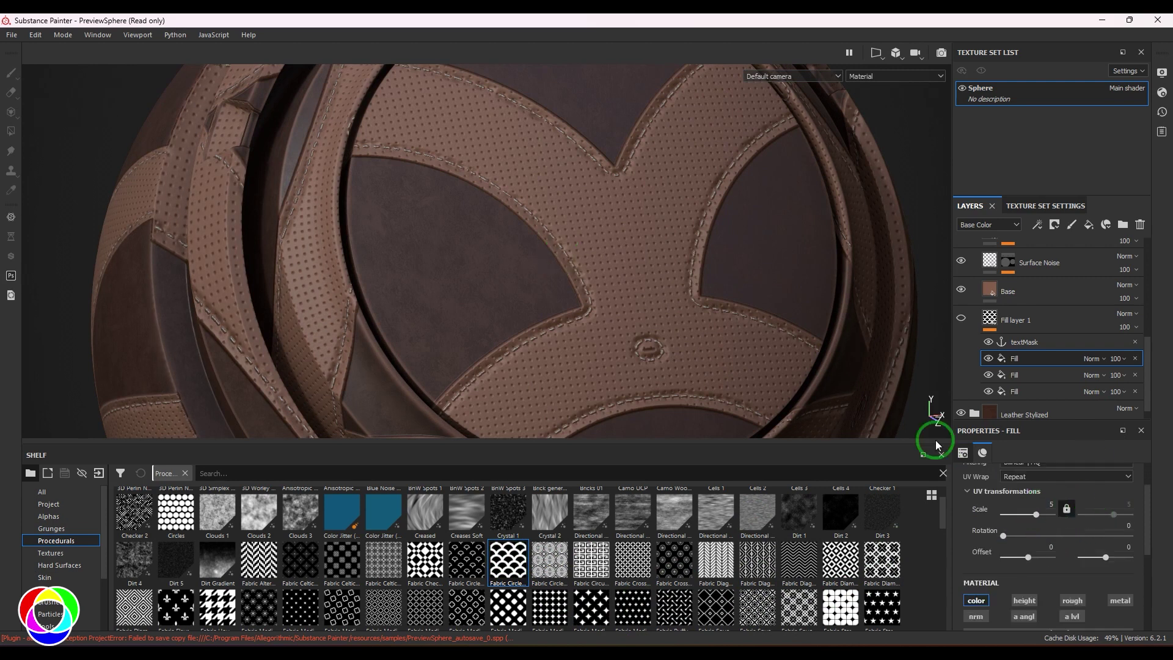
scroll(405, 223, down, 3)
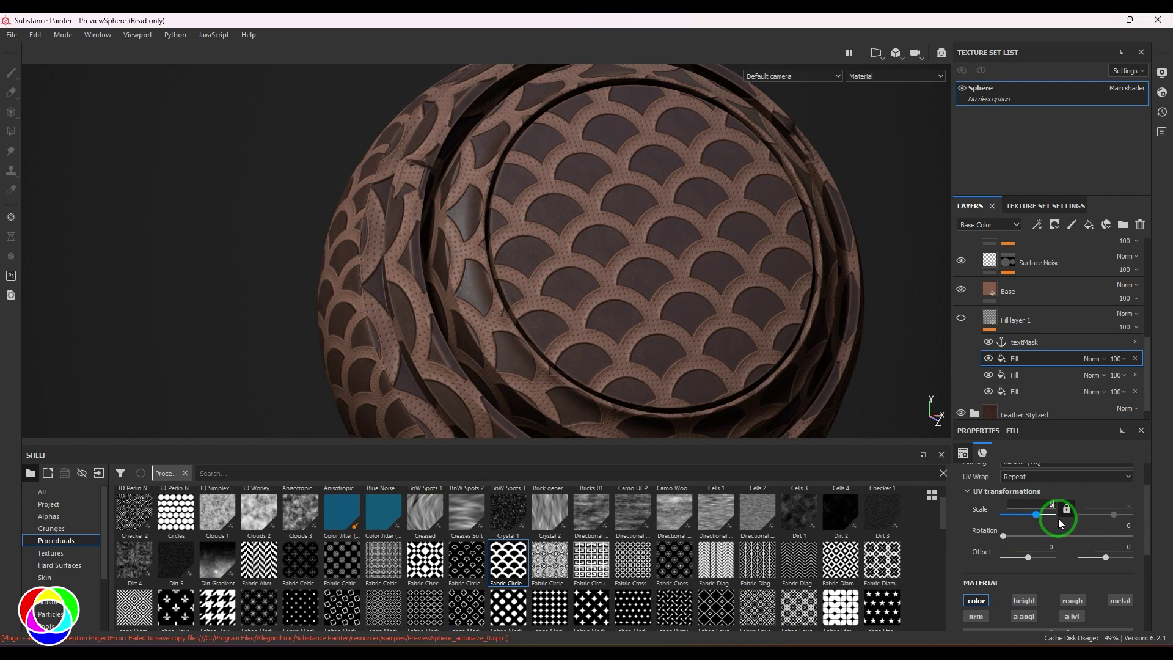
key(BackSpace)
text(3)
key(Return)
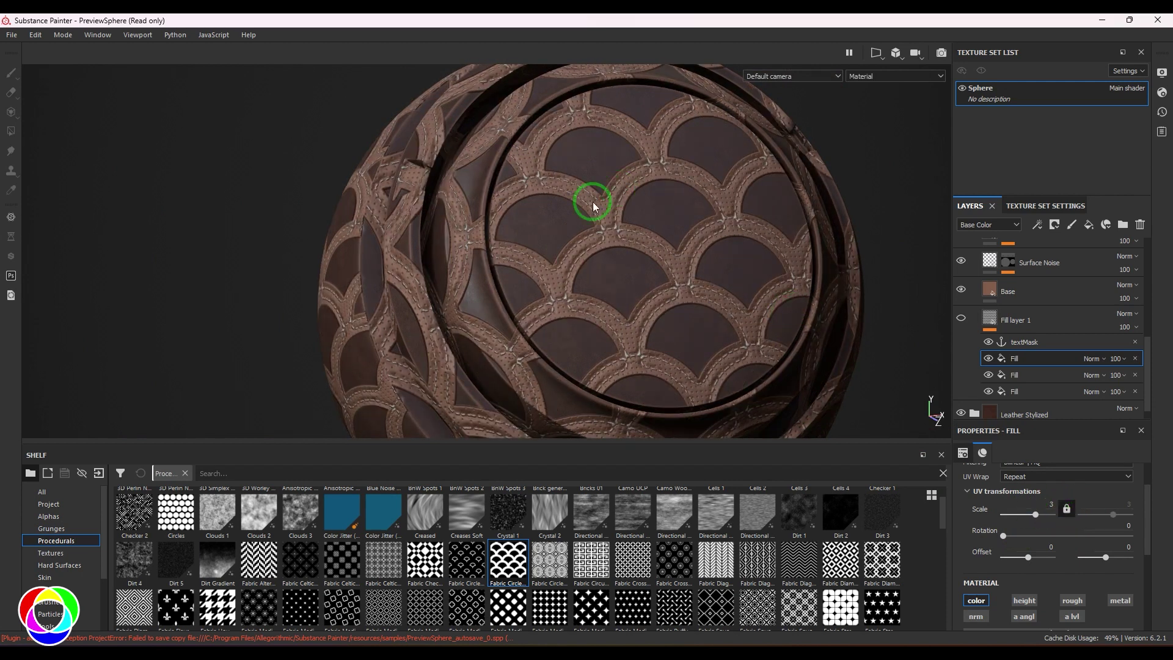
Examine the stitched half-circle leather pattern around the whole sphere and close up.
alt+drag(592, 207, 707, 191)
scroll(707, 191, down, 3)
alt+middle_drag(707, 191, 749, 127)
shift+right_drag(734, 283, 777, 297)
alt+drag(778, 297, 741, 288)
alt+right_drag(741, 287, 728, 351)
alt+middle_drag(727, 351, 820, 286)
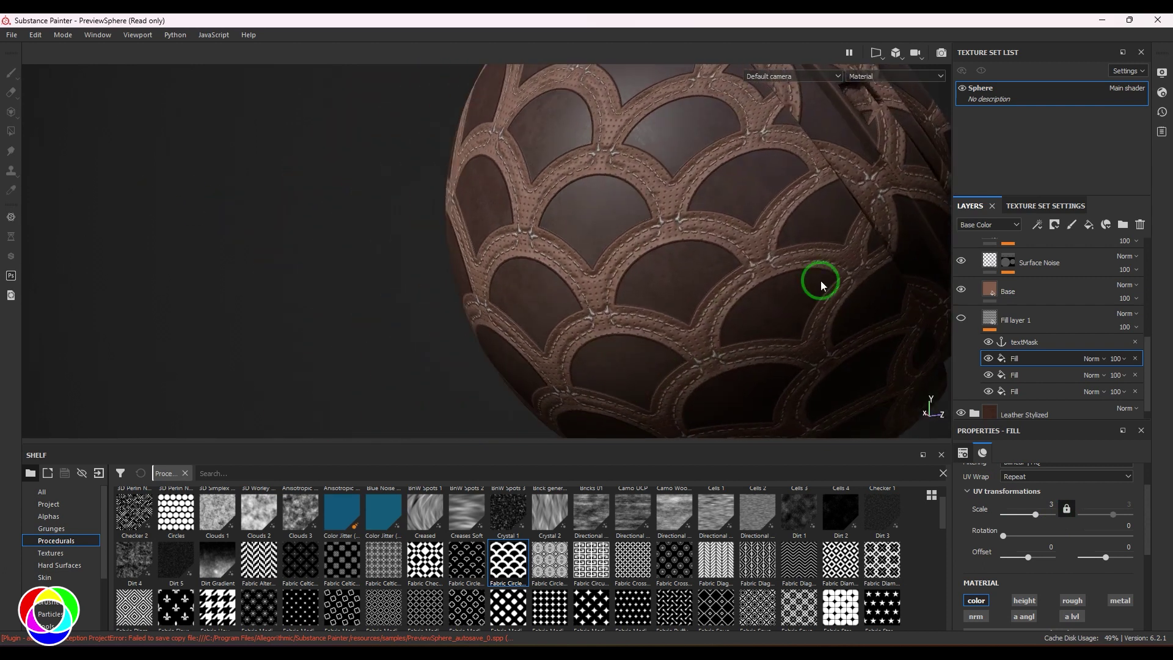
alt+drag(821, 286, 346, 191)
alt+middle_drag(764, 266, 566, 248)
alt+right_drag(566, 248, 667, 245)
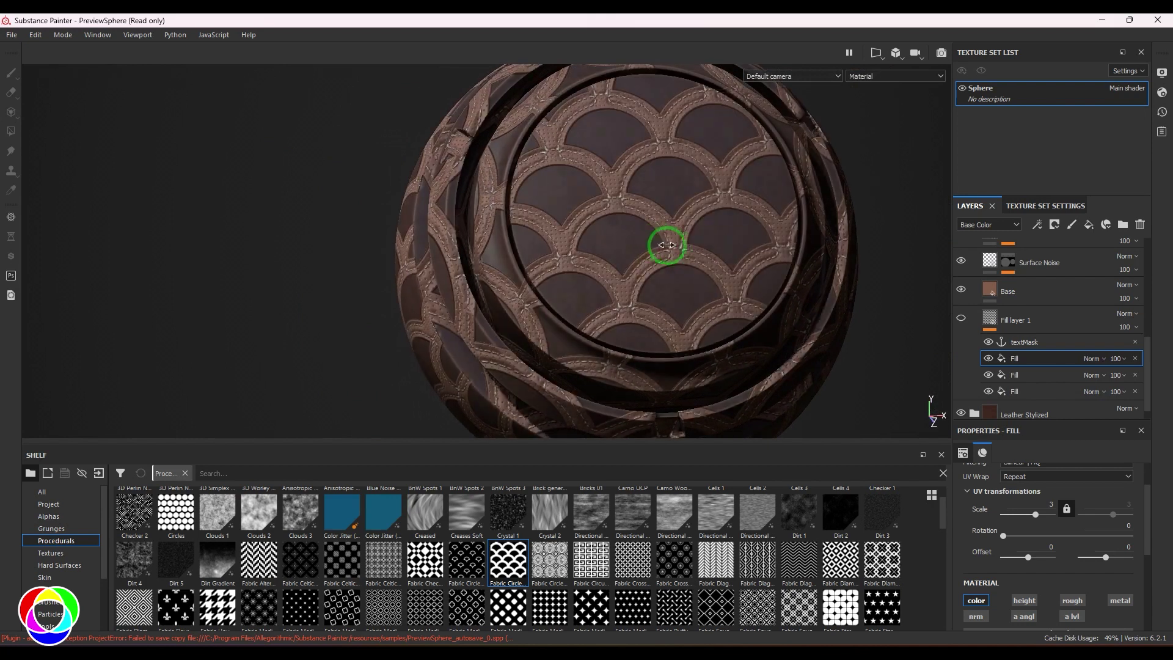
scroll(654, 262, up, 5)
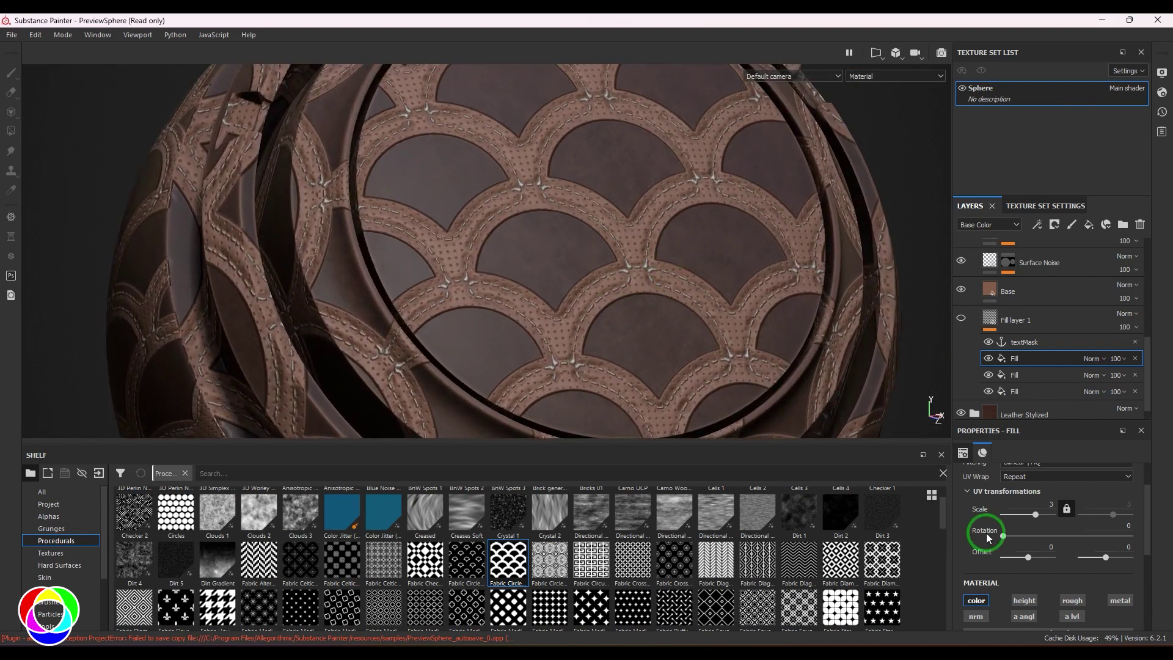
Try a UV scale of 1 for the half-circle pattern fill and settle on a scale of 2.
click(1039, 504)
text(1)
key(Return)
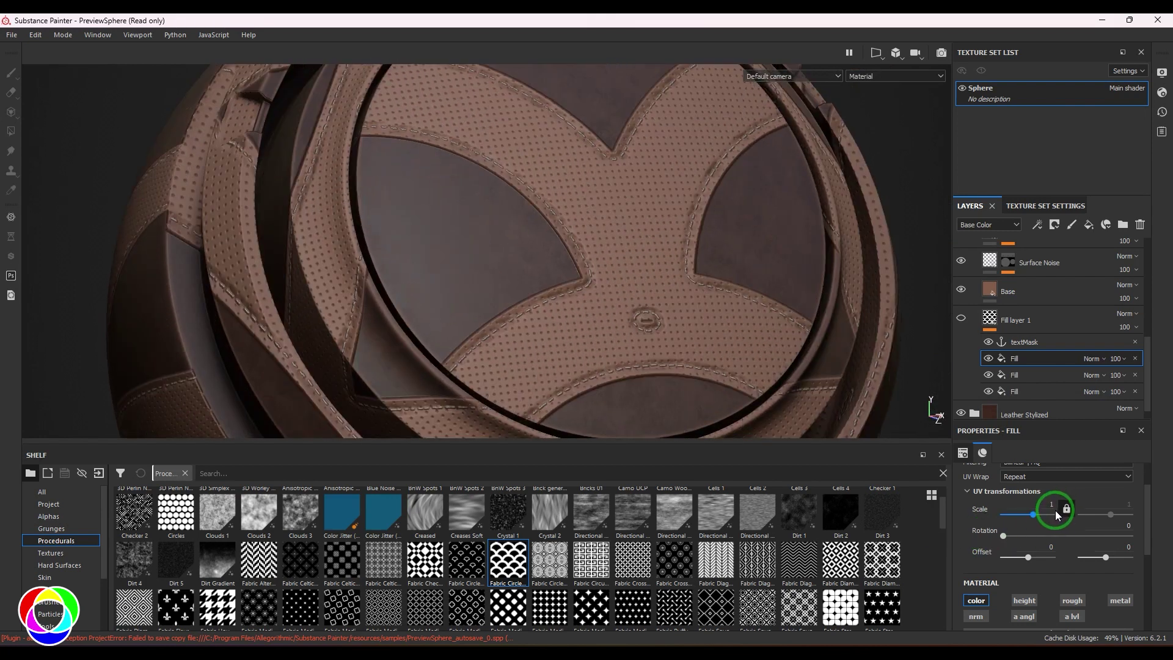
click(1069, 504)
text(2)
key(Return)
click(1076, 545)
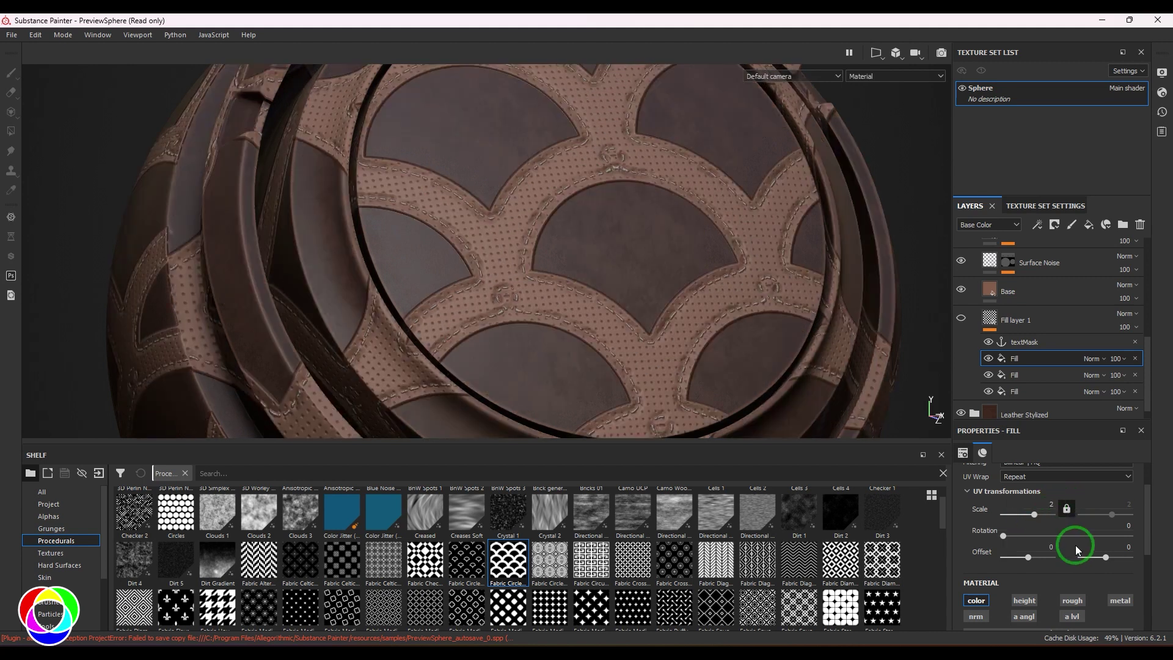
Try blending modes such as Normal, Multiply, Inverse divide and Lighten to combine the half-circle pattern fill with the letter R.
click(1094, 358)
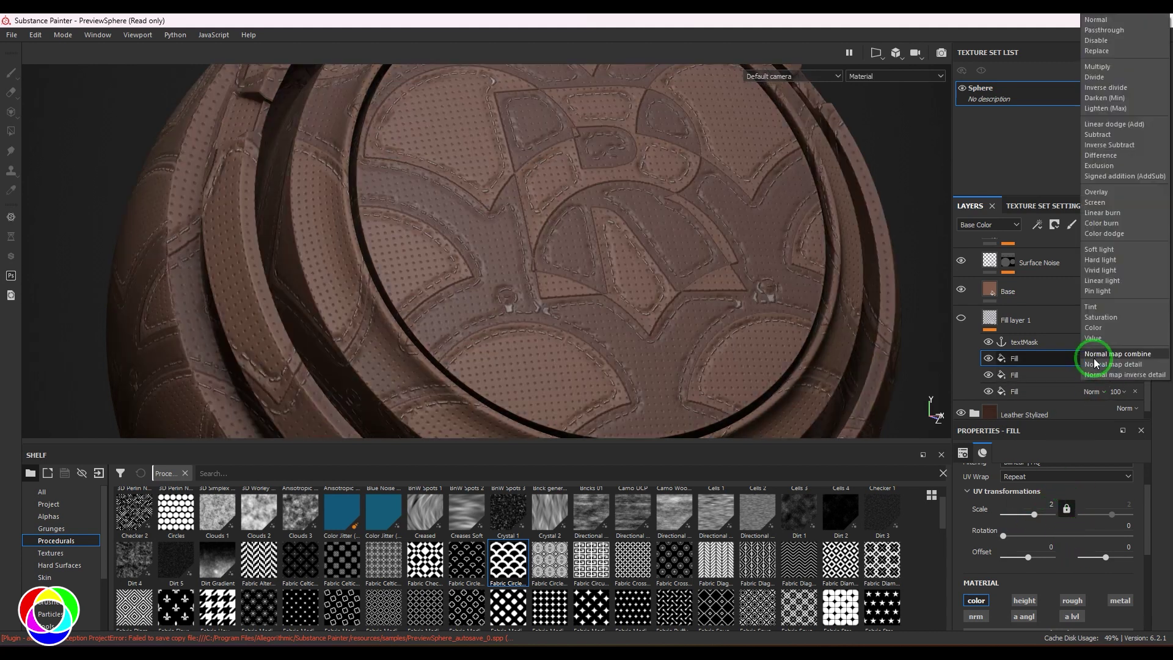
click(1097, 20)
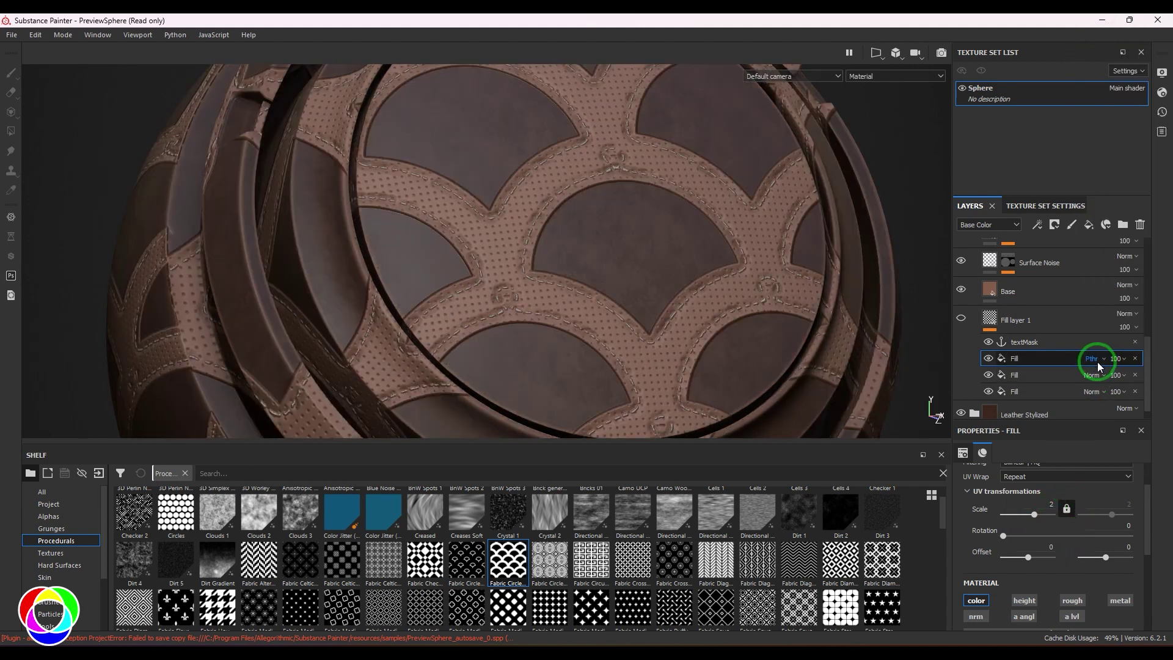
scroll(1095, 361, down, 4)
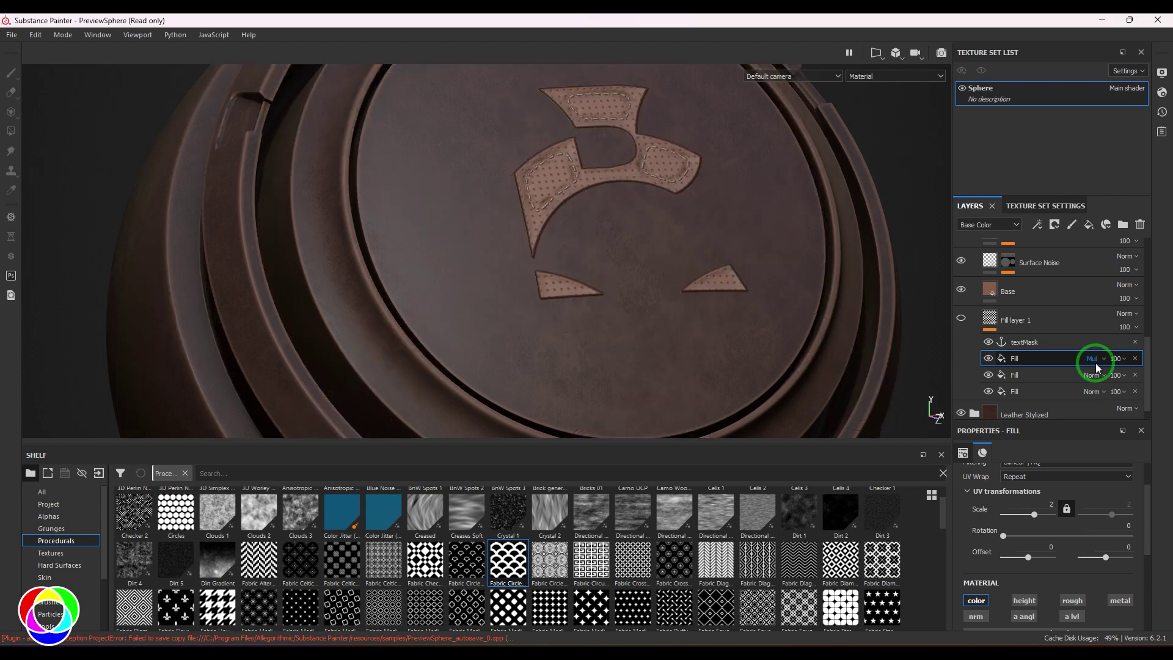
scroll(1095, 363, down, 3)
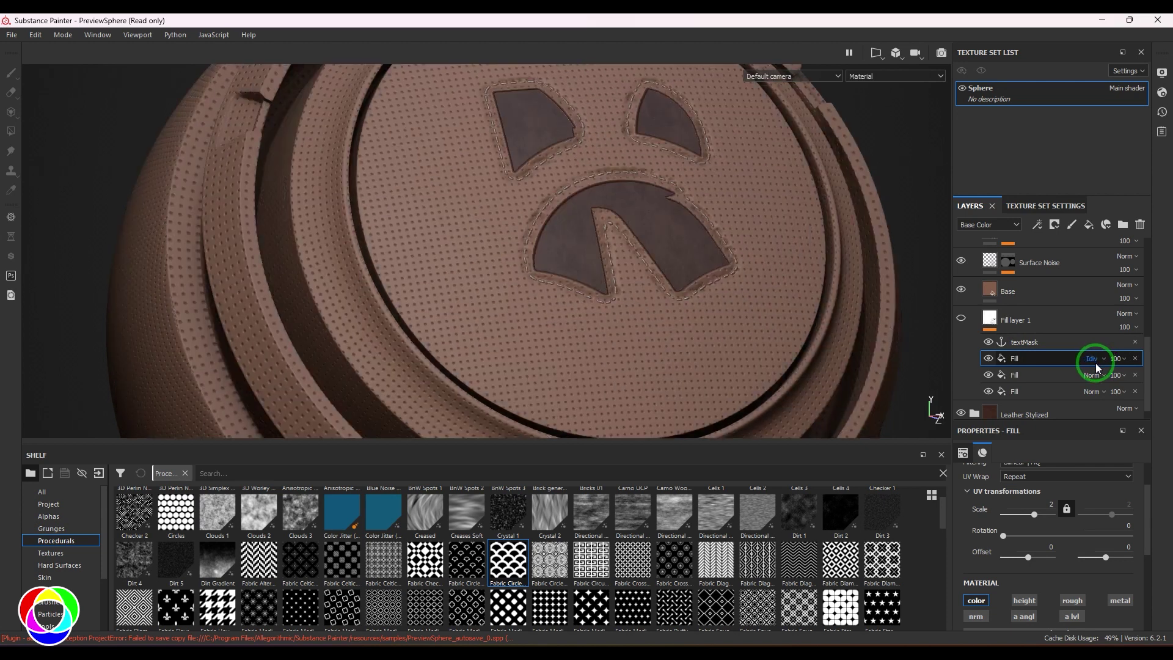
scroll(1095, 363, up, 1)
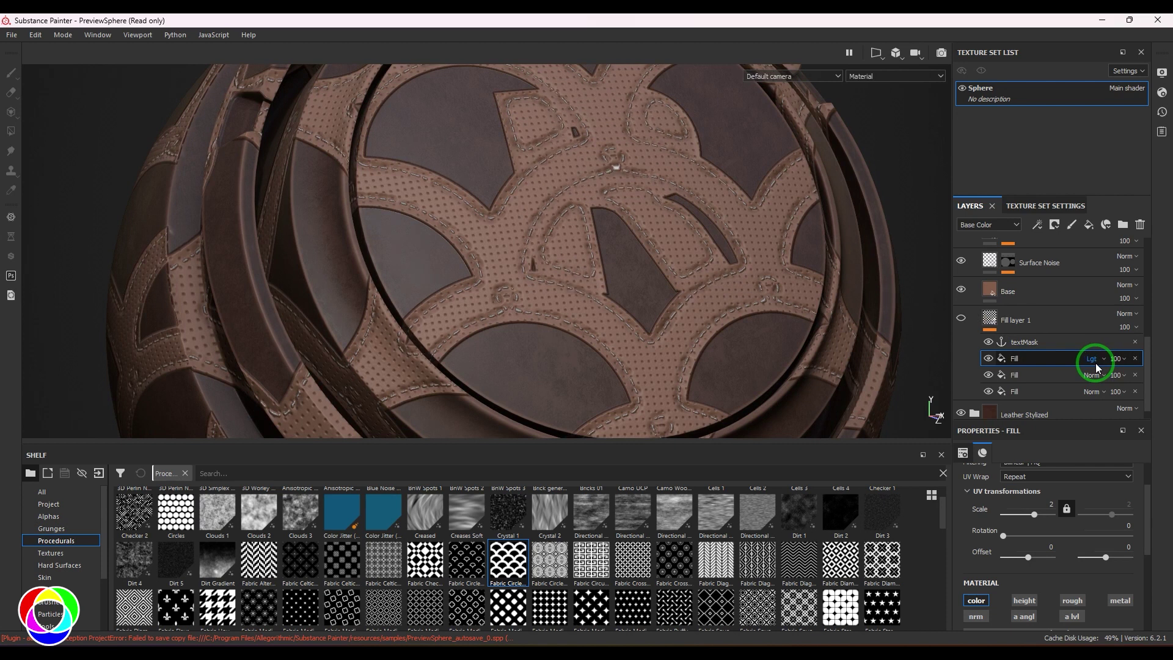